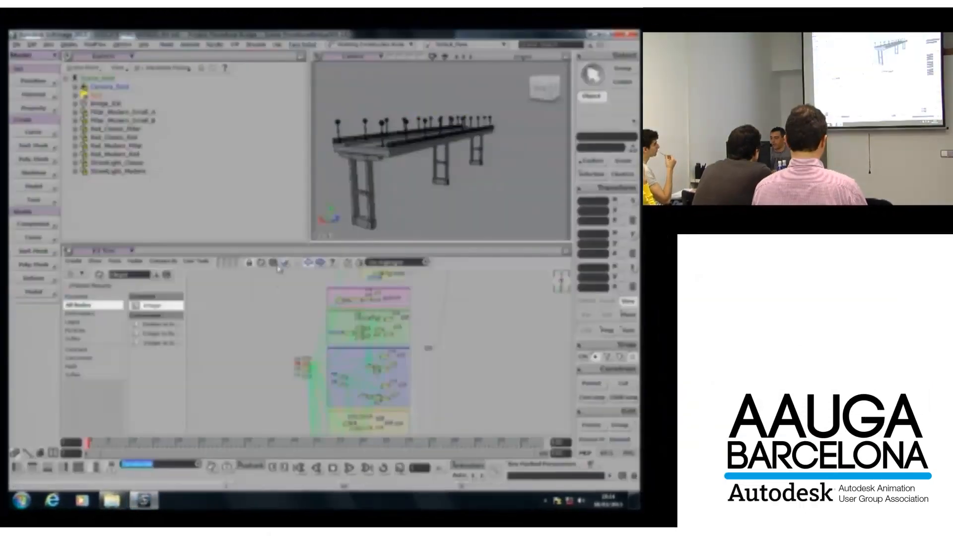
Examine the procedural bridge, its ICE tree and the scalar node that controls the Pillar_Modern_Small height.
drag(313, 421, 312, 421)
right_drag(397, 129, 397, 171)
drag(338, 313, 334, 340)
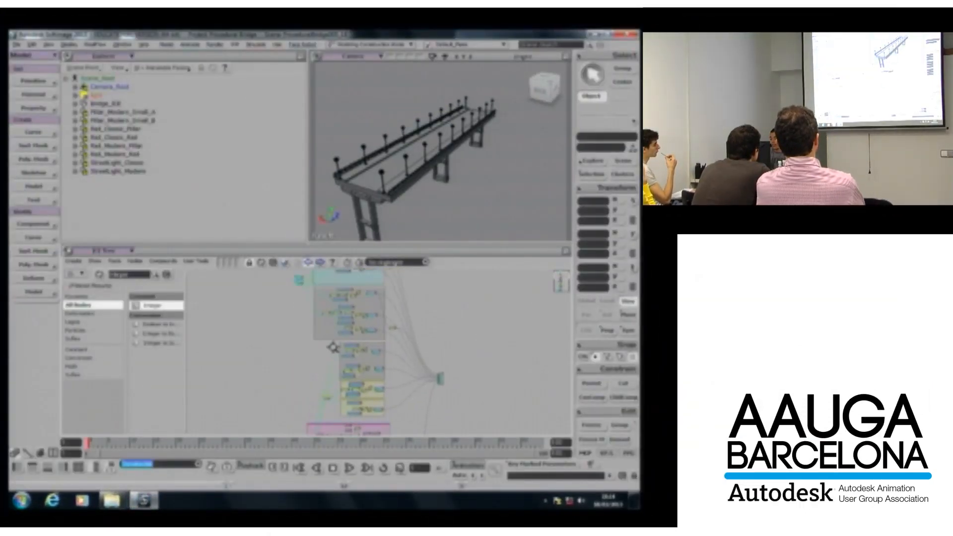
middle_drag(334, 340, 336, 319)
drag(336, 319, 386, 429)
drag(361, 352, 385, 411)
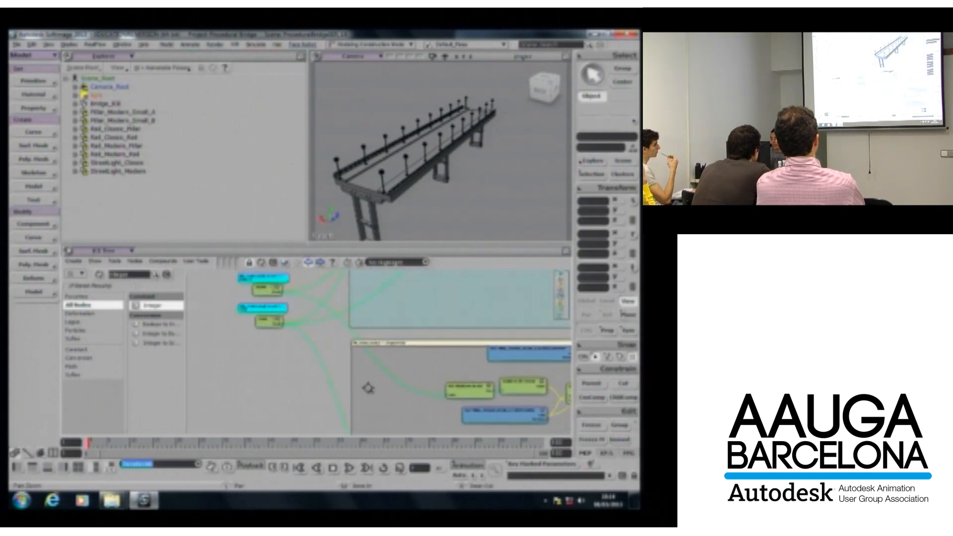
drag(306, 321, 345, 380)
middle_drag(345, 381, 323, 364)
double_click(293, 356)
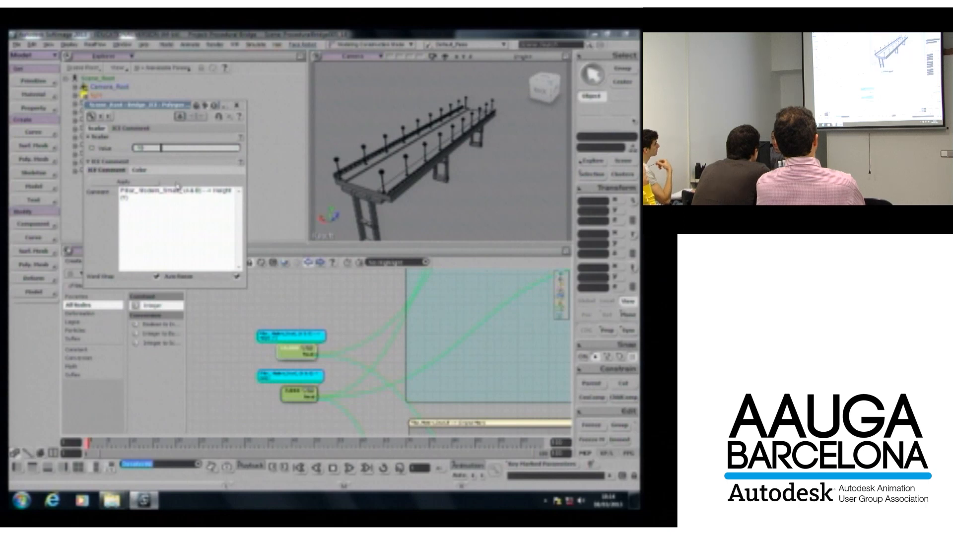
drag(224, 151, 304, 149)
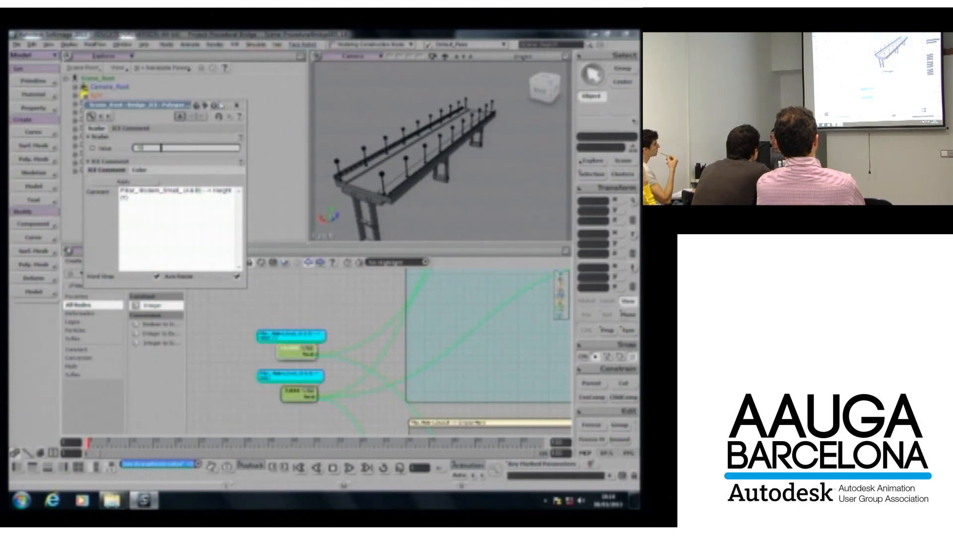
click(237, 105)
Open the 1PushDeformer.scn scene from the Scenes folder without adding its project to the project list.
mouse_move(112, 500)
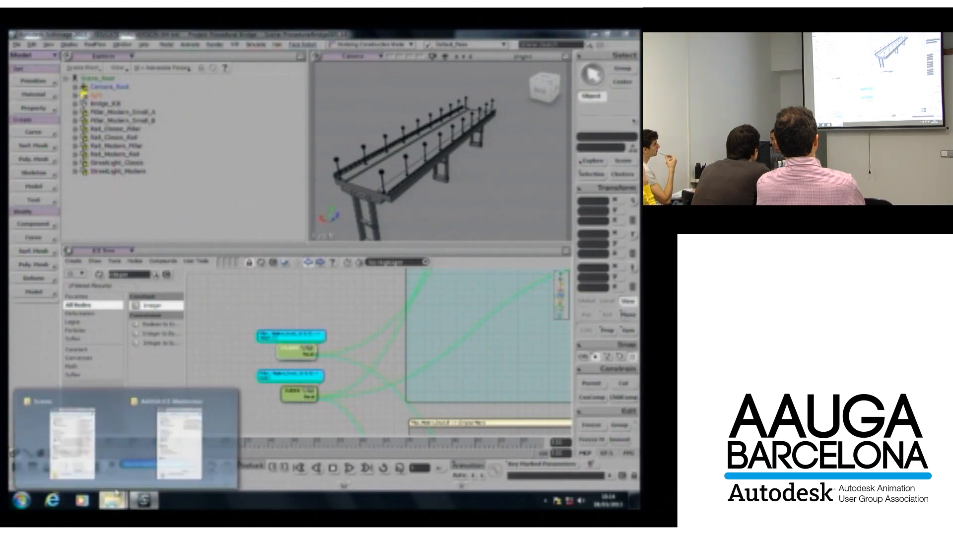
click(156, 413)
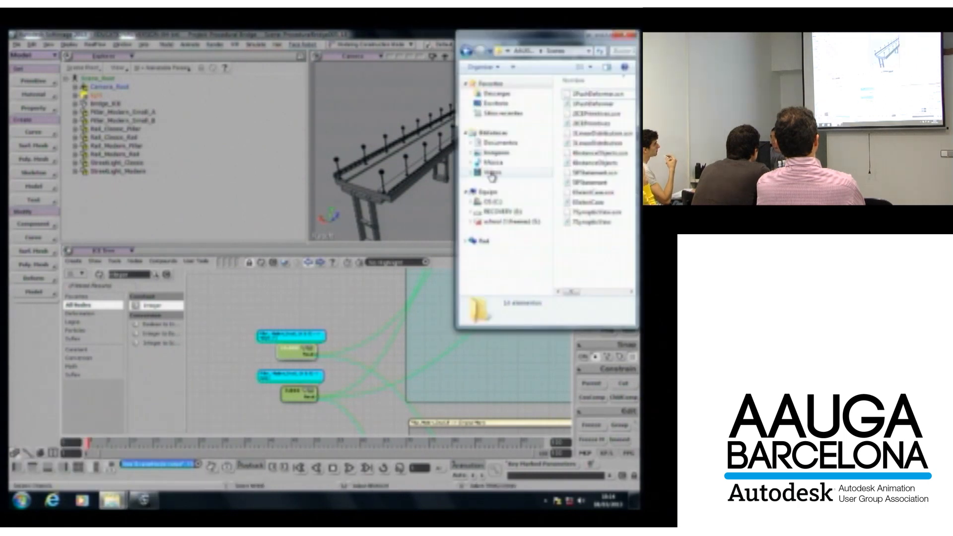
double_click(593, 96)
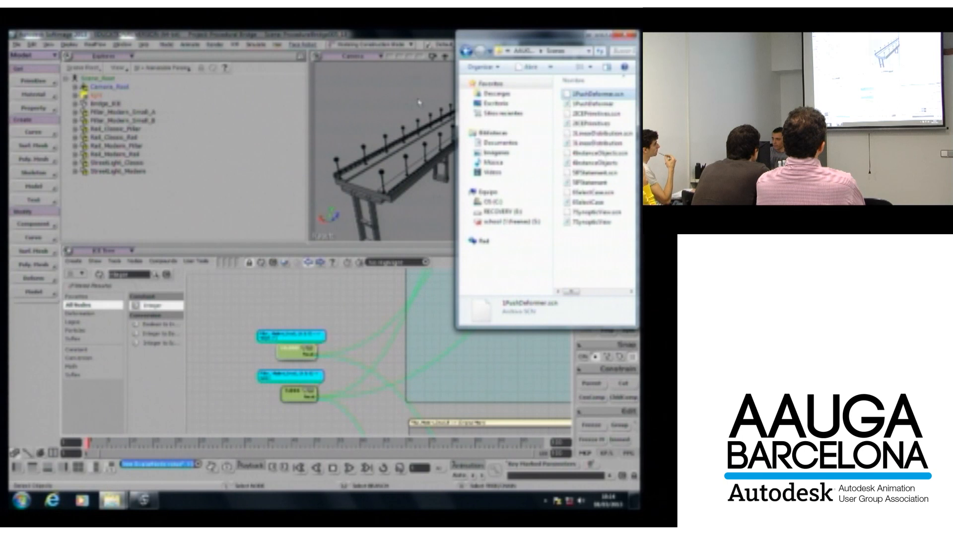
click(352, 285)
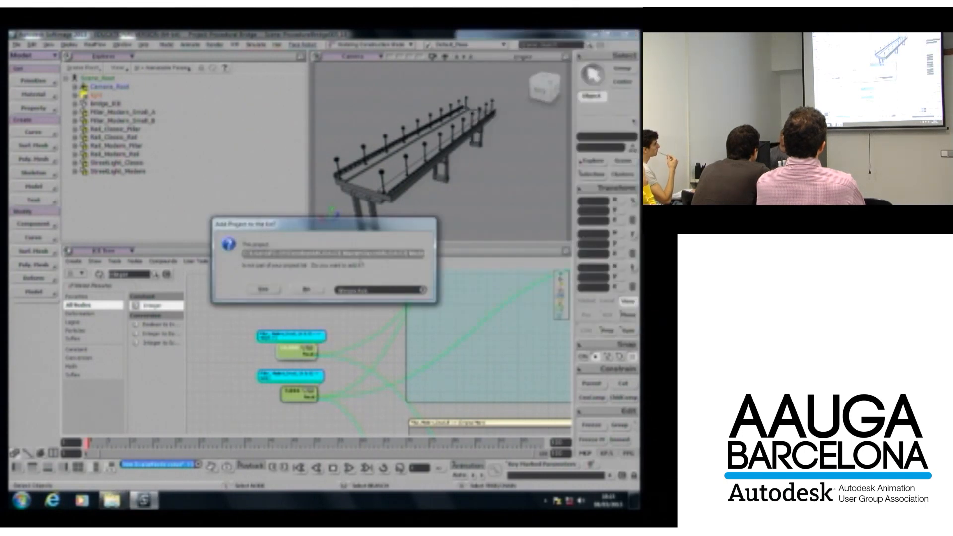
click(300, 290)
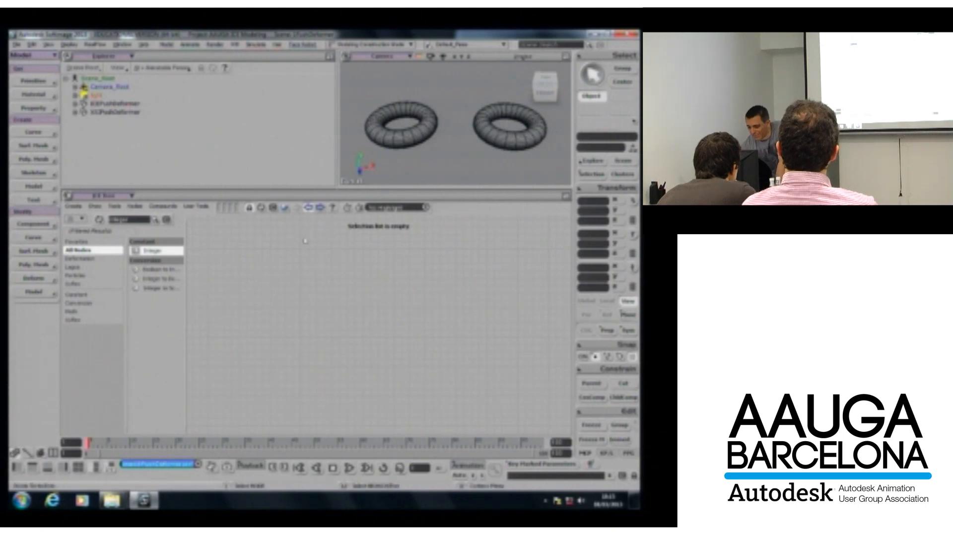
Display the ICE tree of the ICEPushDeformer torus and test the factor of its Multiply by Scalar node.
click(484, 122)
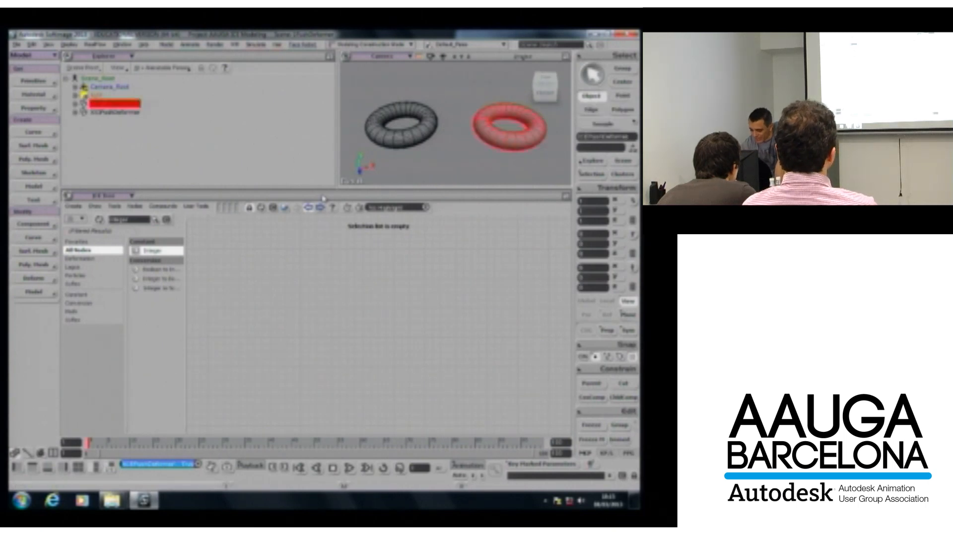
click(264, 207)
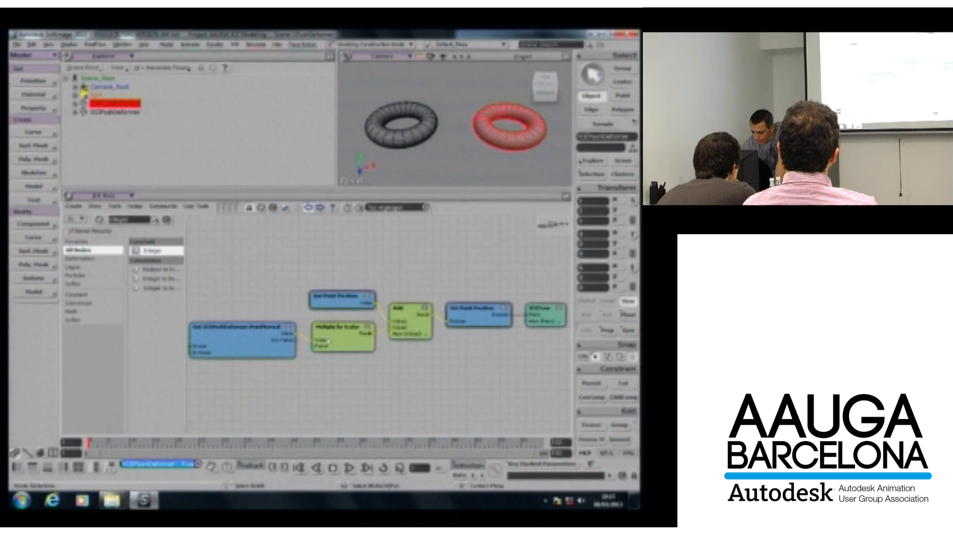
double_click(341, 327)
mouse_move(169, 140)
mouse_down()
mouse_move(190, 144)
mouse_move(161, 142)
mouse_up()
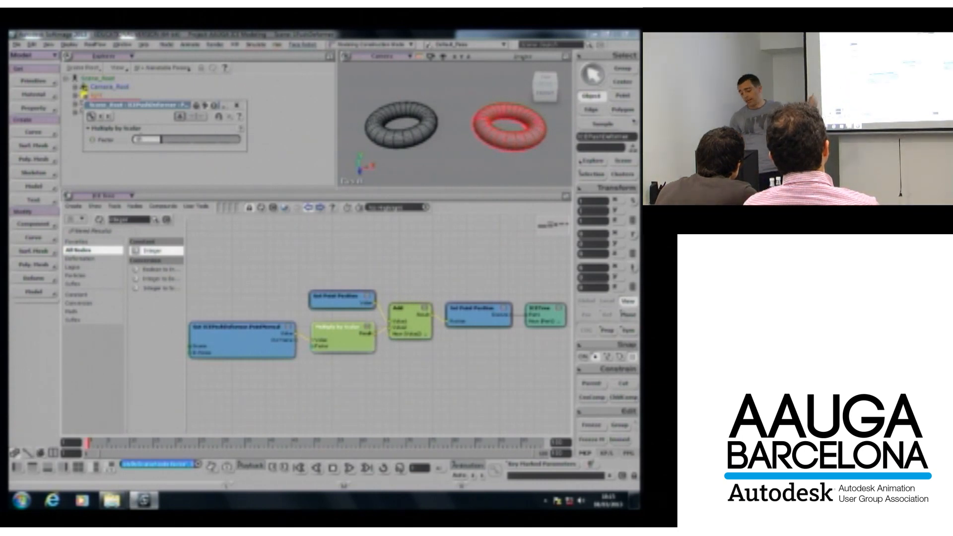
Select the other torus and expand its Polygon Mesh operator stack to inspect the Push Op.
click(393, 113)
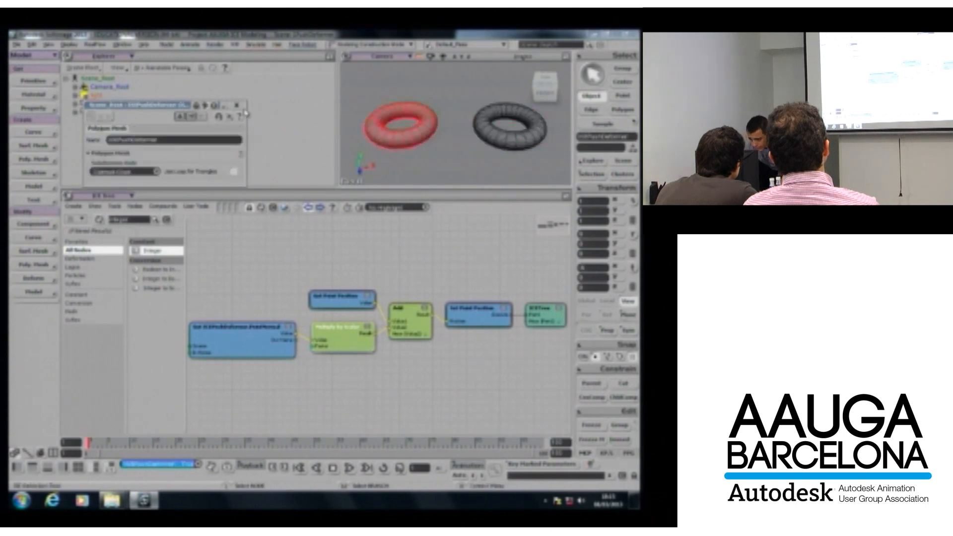
click(236, 105)
click(76, 113)
click(84, 121)
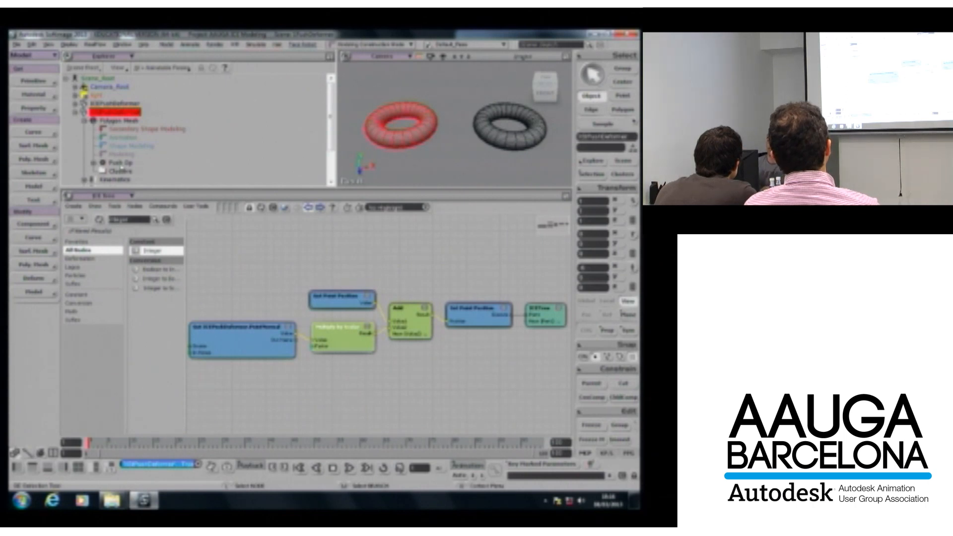
click(33, 81)
mouse_move(82, 99)
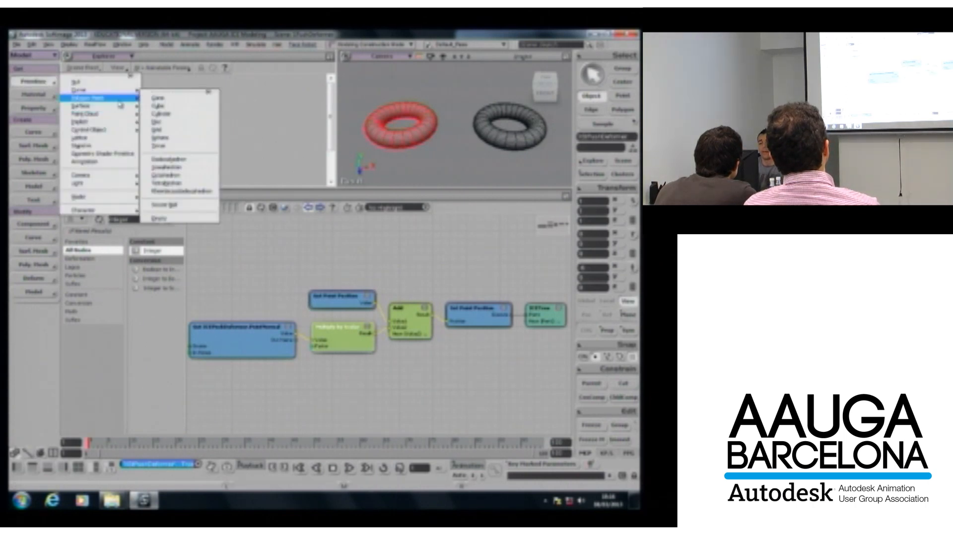
click(160, 137)
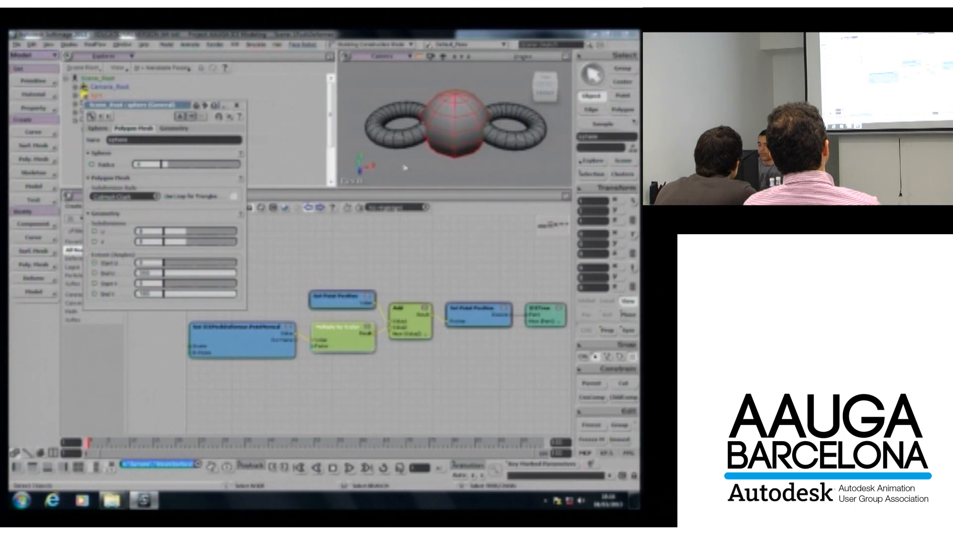
key(ctrl+z)
Create a polygon mesh torus and increase its subdivisions.
click(33, 81)
mouse_move(81, 98)
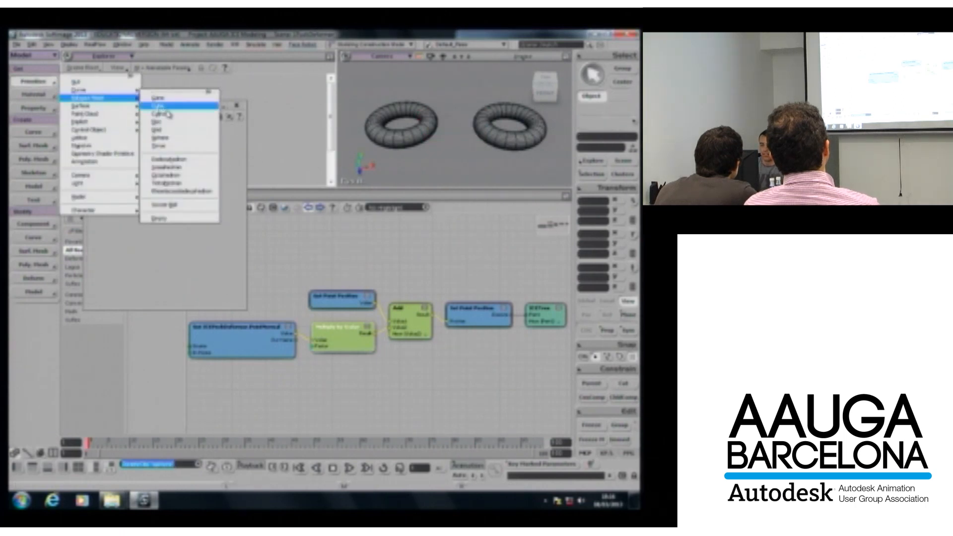
click(182, 145)
drag(190, 257, 248, 267)
Move the new torus up about 13 units in Y, above the two existing ones, and frame it in the camera view.
key(v)
drag(455, 110, 454, 30)
click(236, 105)
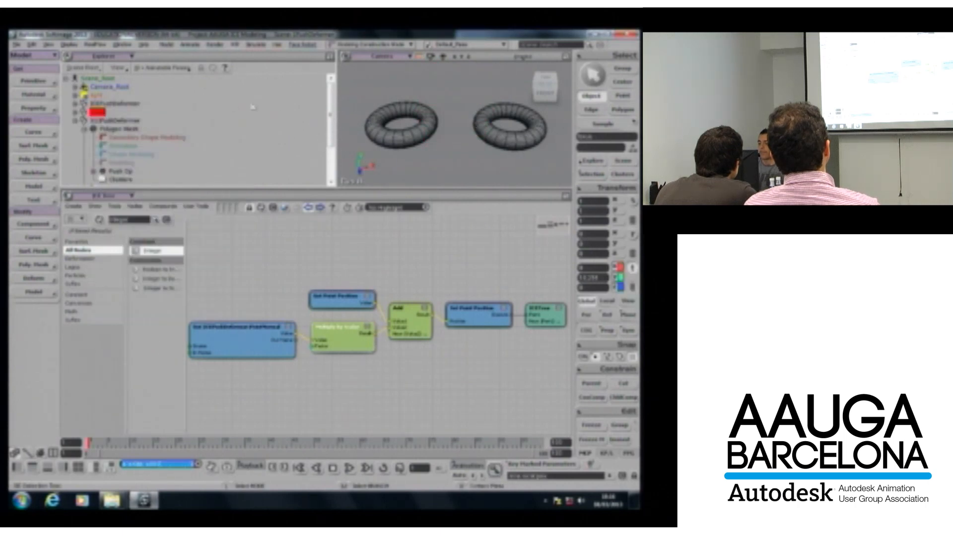
key(f)
key(s)
right_drag(434, 110, 433, 103)
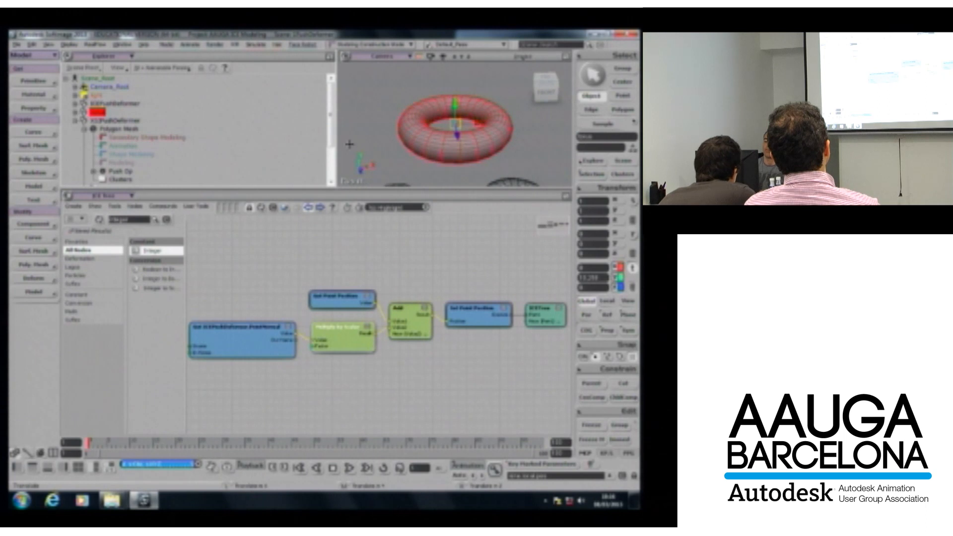
Create an ICE tree on the new torus and add Set Point Position and Get Point Position nodes to it.
click(73, 205)
click(82, 217)
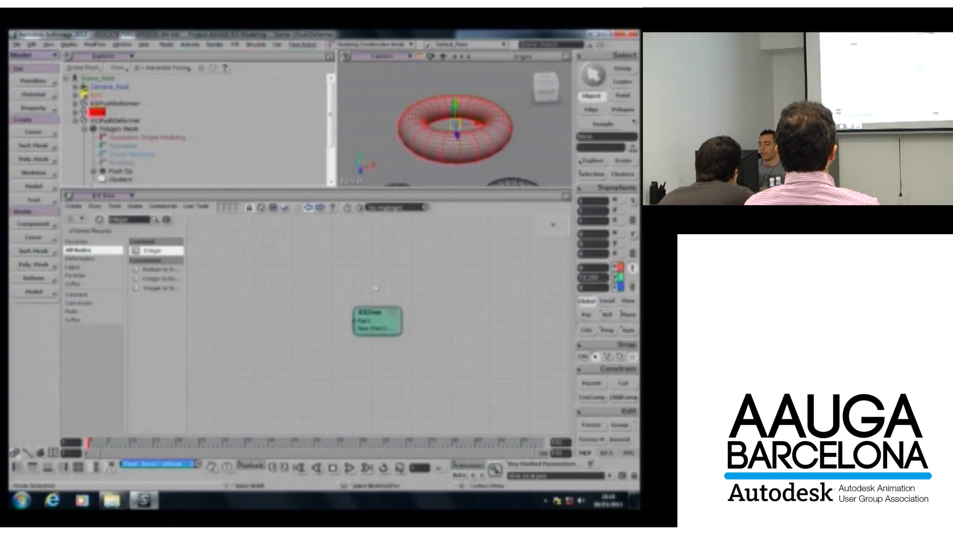
double_click(130, 220)
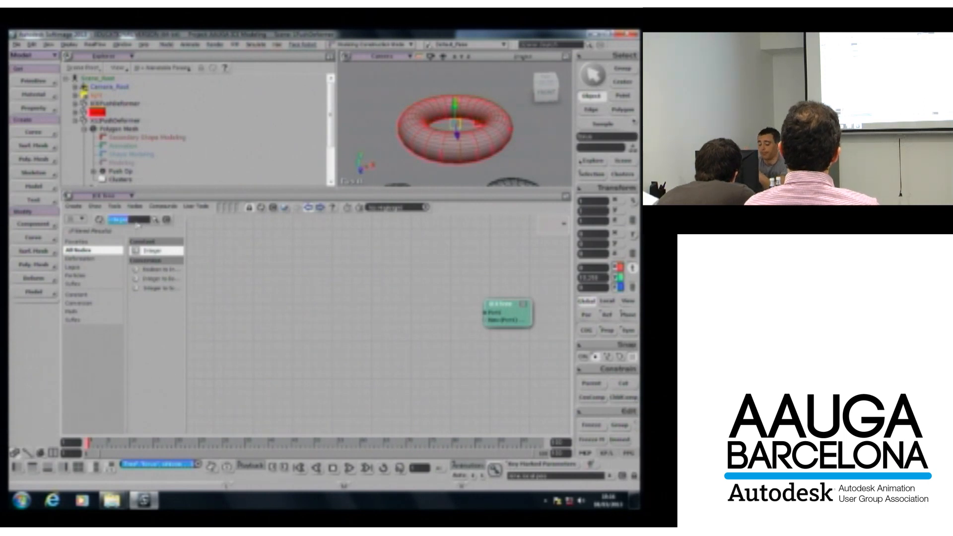
text(point pos)
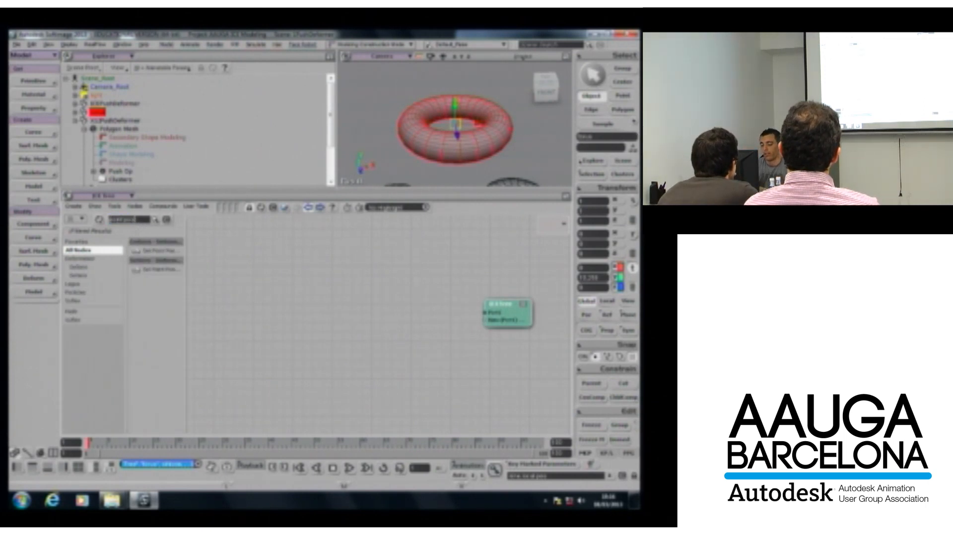
drag(156, 269, 328, 286)
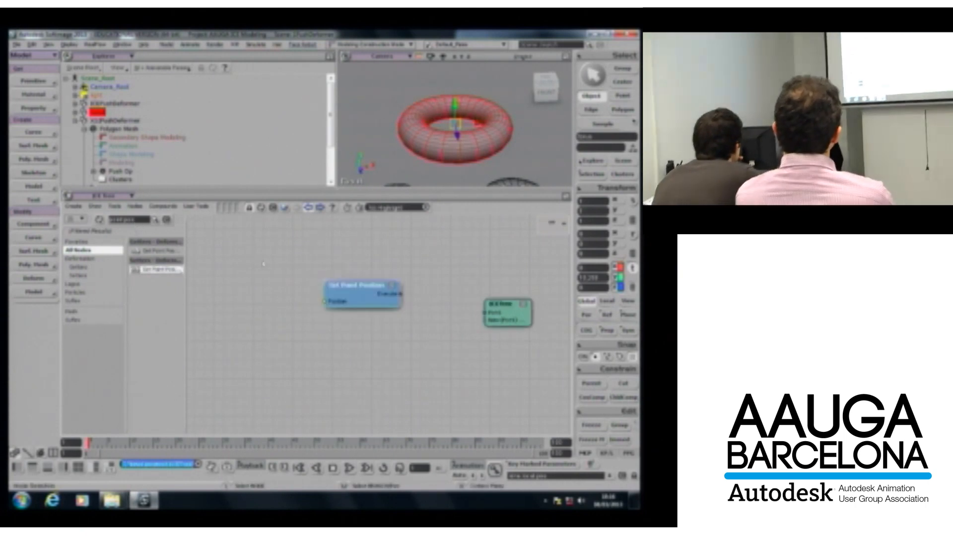
drag(167, 252, 250, 298)
drag(347, 286, 382, 296)
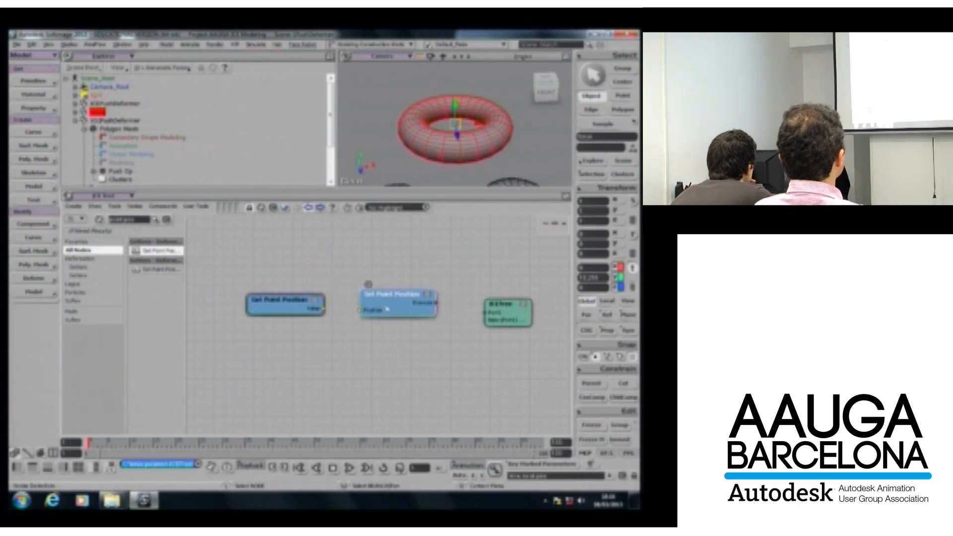
Connect Set Point Position's Execute output to the ICETree port and inspect the torus's points and the node's position values.
drag(401, 302, 496, 313)
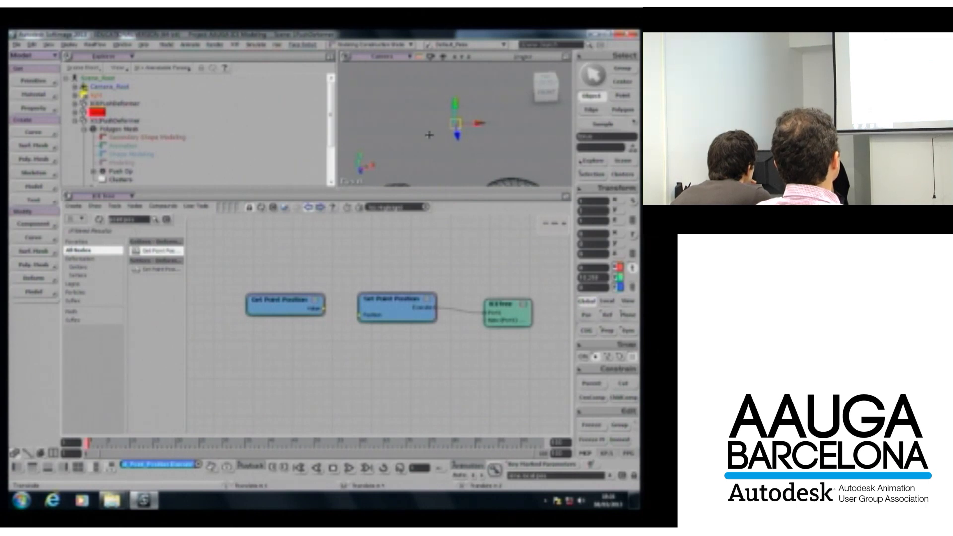
key(t)
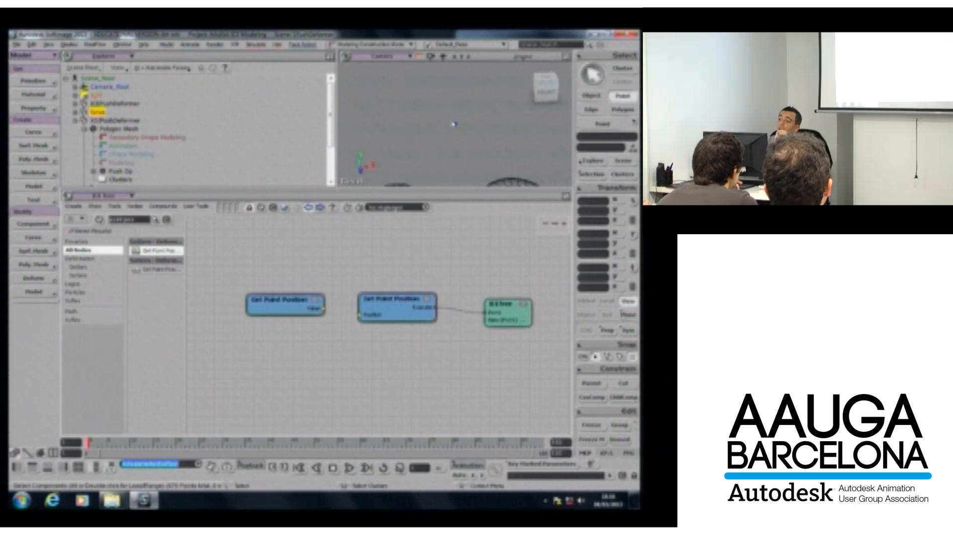
double_click(385, 308)
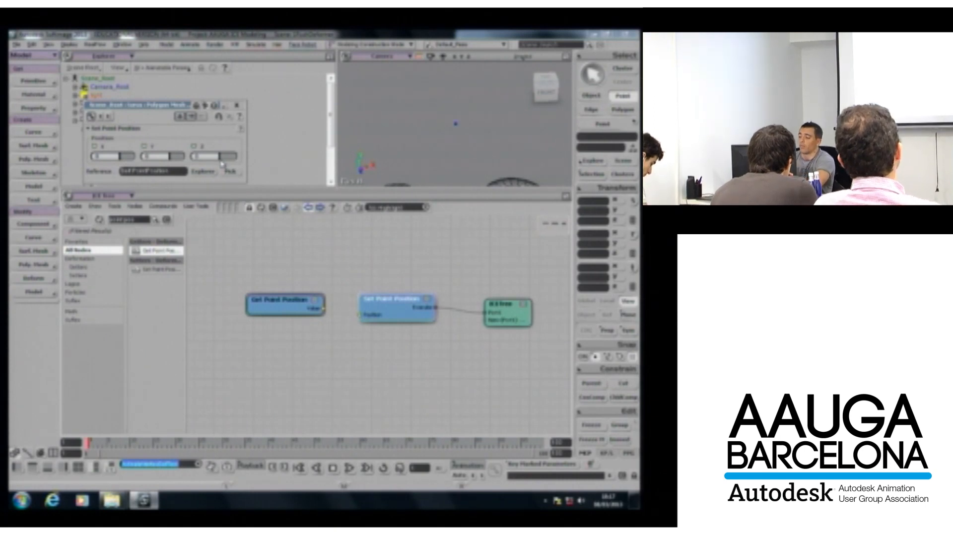
click(236, 105)
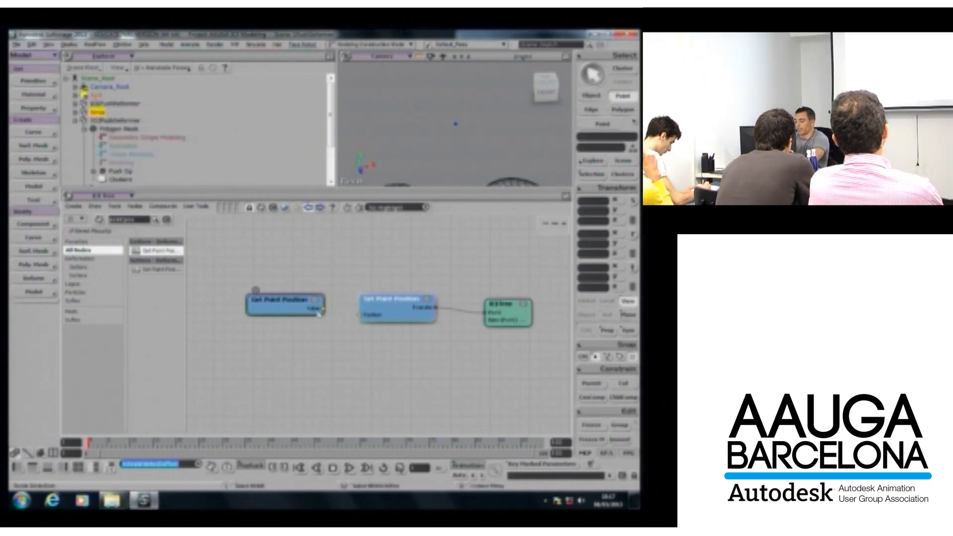
Connect Get Point Position's Value output to Set Point Position's Position input and rearrange the nodes automatically.
drag(323, 309, 331, 280)
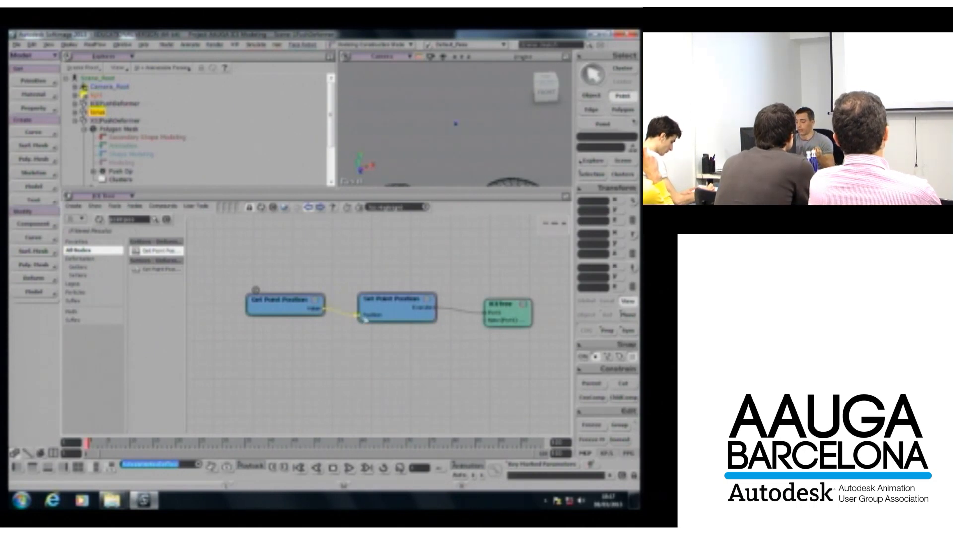
drag(365, 318, 362, 315)
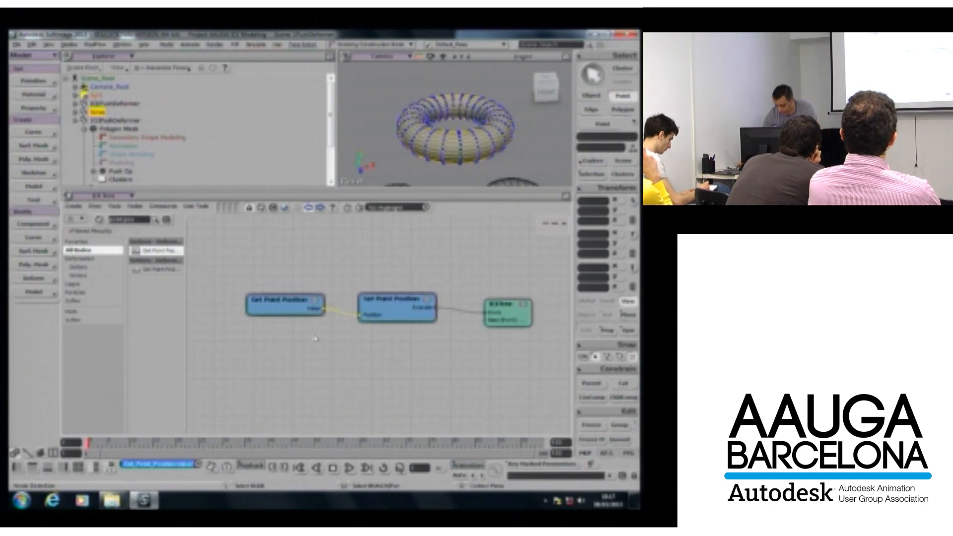
key(ctrl+r)
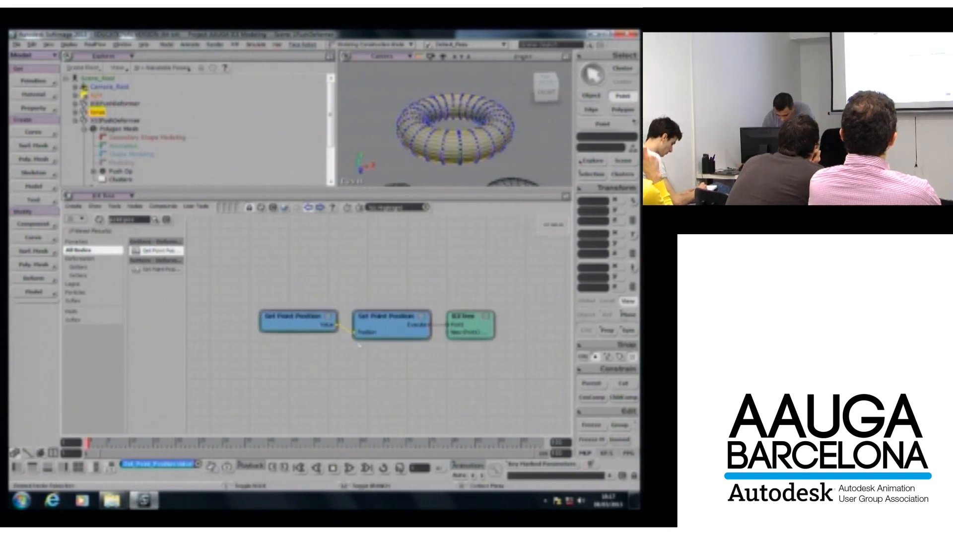
Insert an Add node between Get Point Position and Set Point Position, spacing the nodes apart.
drag(293, 316, 252, 301)
double_click(128, 221)
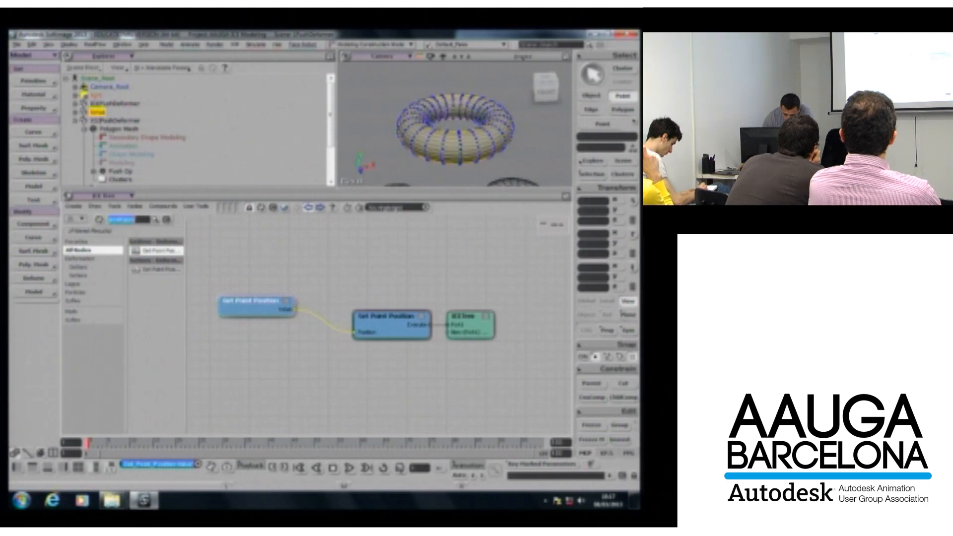
text(add)
drag(147, 372, 298, 315)
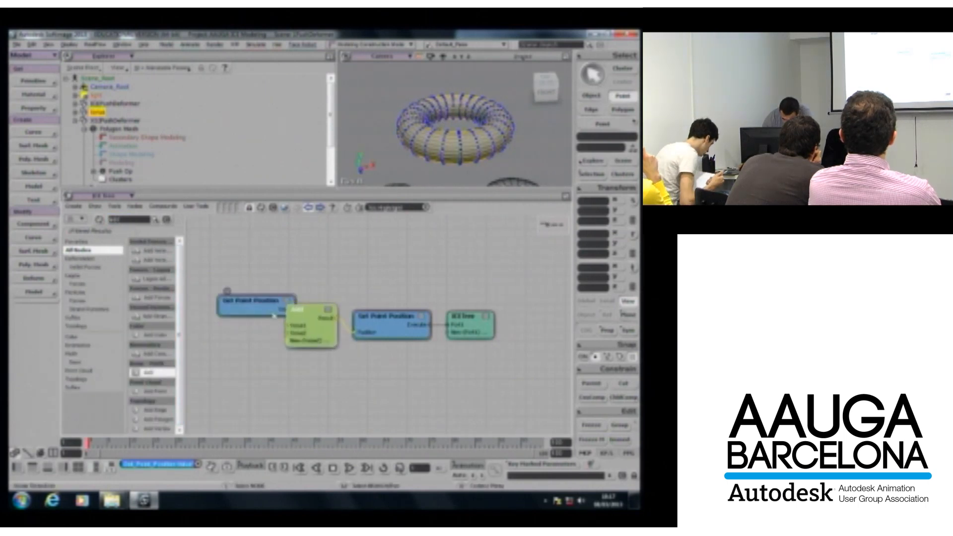
drag(228, 298, 195, 298)
drag(309, 311, 309, 314)
Try offsetting the torus's points along Y with the Add node's second value.
double_click(309, 314)
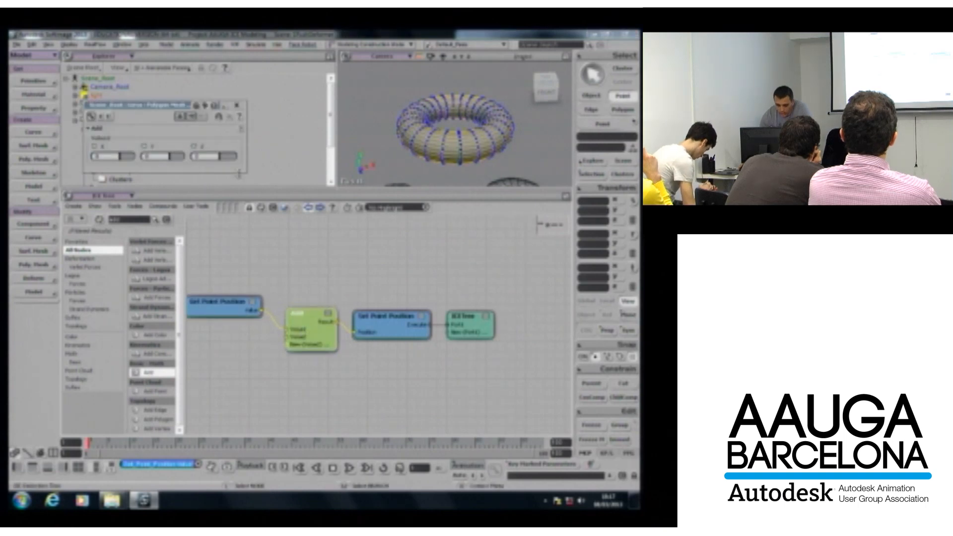
mouse_move(173, 158)
mouse_down()
mouse_move(181, 159)
mouse_move(166, 160)
mouse_up()
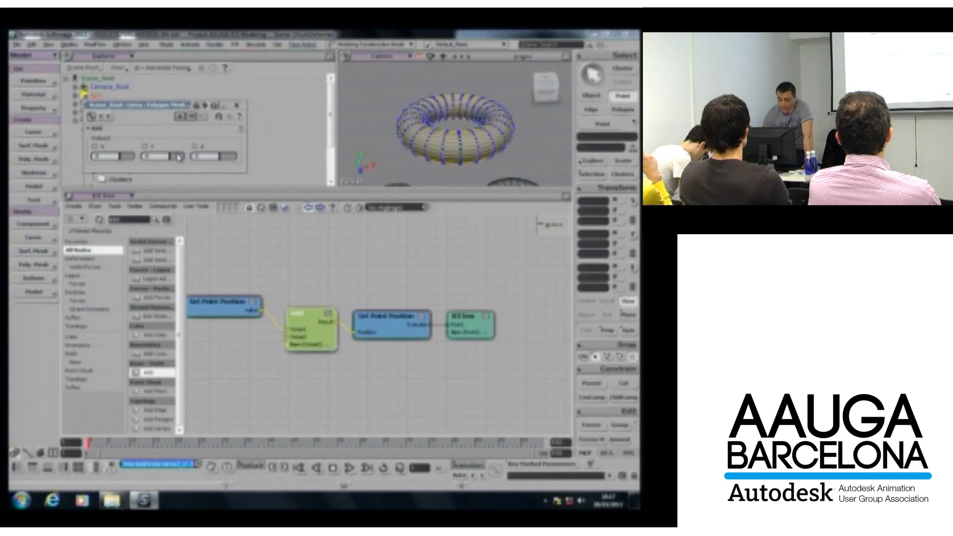
click(237, 106)
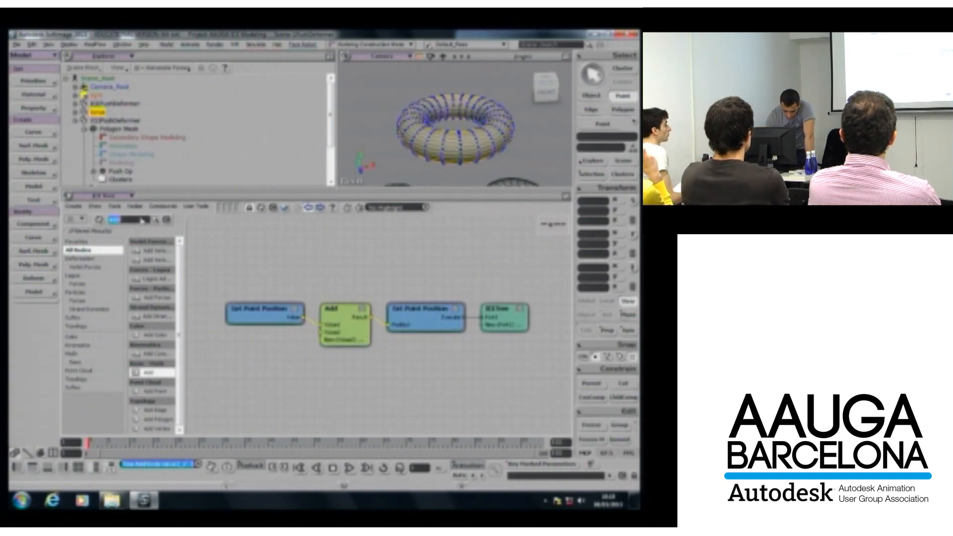
Add a Get Point Normal node, connect its Value output to Add's Value2 input, and place it below Get Point Position.
text(norm)
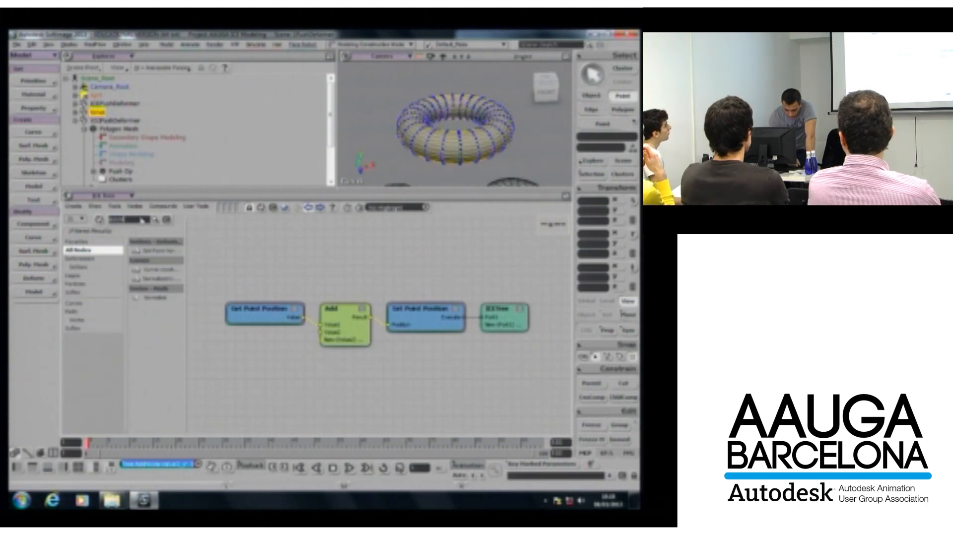
drag(155, 251, 228, 340)
drag(295, 363, 315, 343)
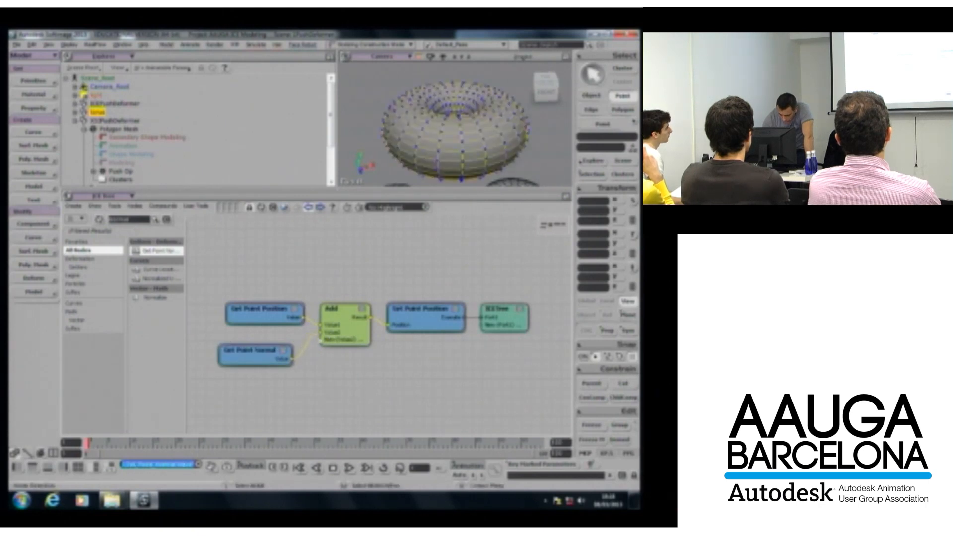
scroll(460, 126, down, 3)
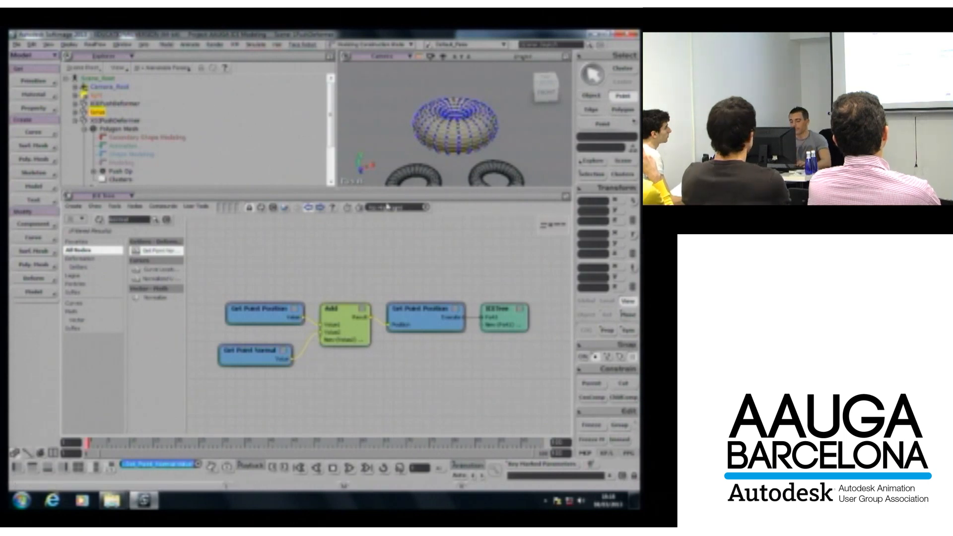
drag(227, 349, 207, 364)
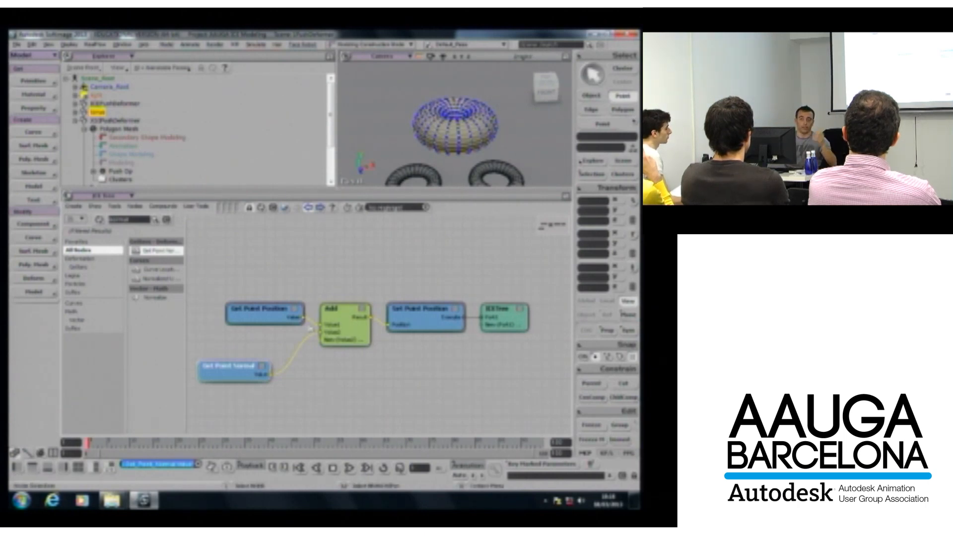
Insert a Multiply by Scalar node between Get Point Normal and Add, and open its properties.
double_click(130, 219)
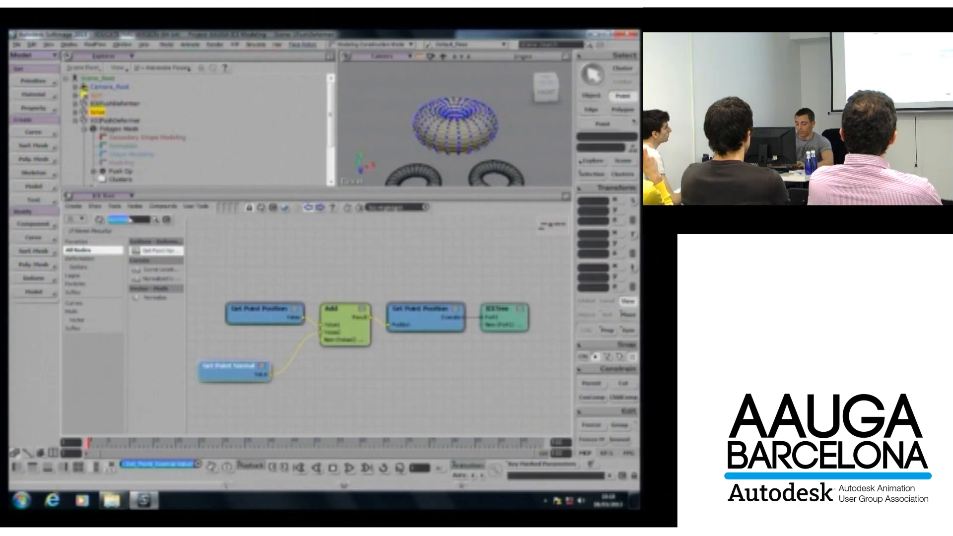
text(mult)
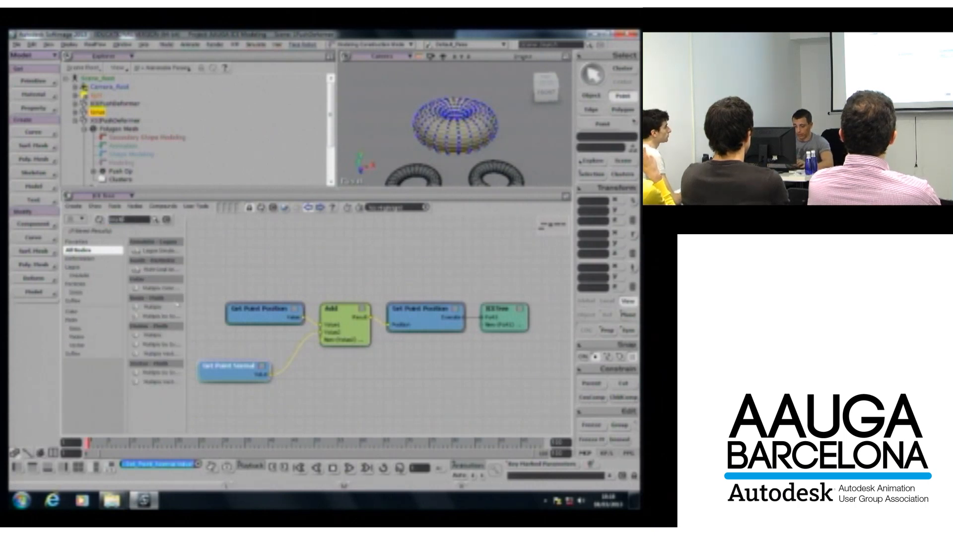
drag(153, 314, 274, 365)
double_click(277, 364)
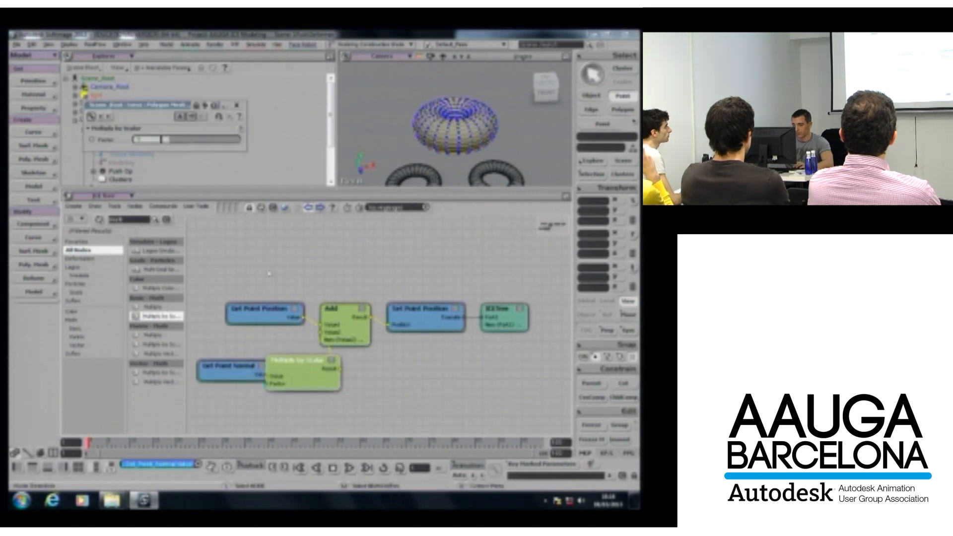
Test the push by varying the Multiply by Scalar Factor, return it to 0, and rearrange the nodes automatically.
mouse_move(166, 139)
mouse_down()
mouse_move(181, 140)
mouse_move(160, 140)
mouse_up()
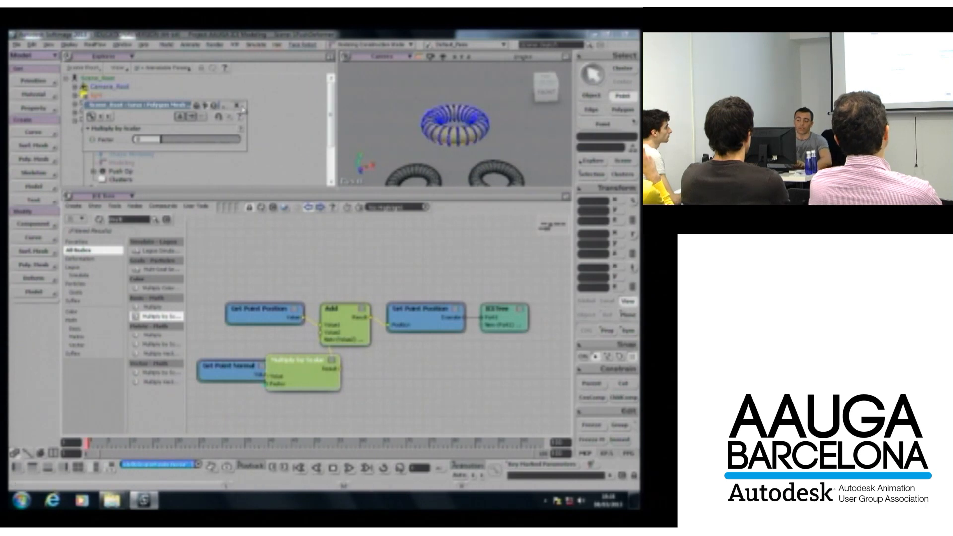
click(317, 238)
key(ctrl+l)
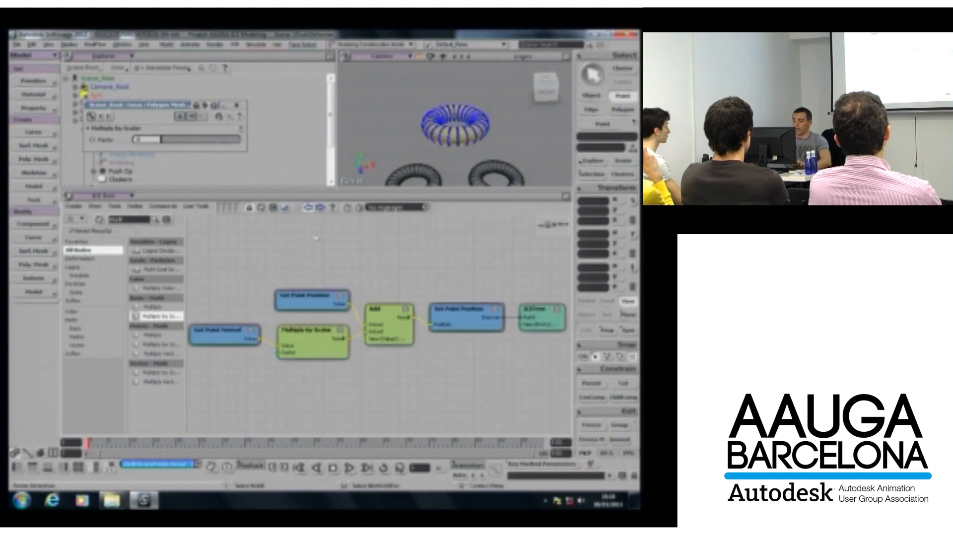
mouse_move(166, 141)
mouse_down()
mouse_move(184, 139)
mouse_move(160, 140)
mouse_up()
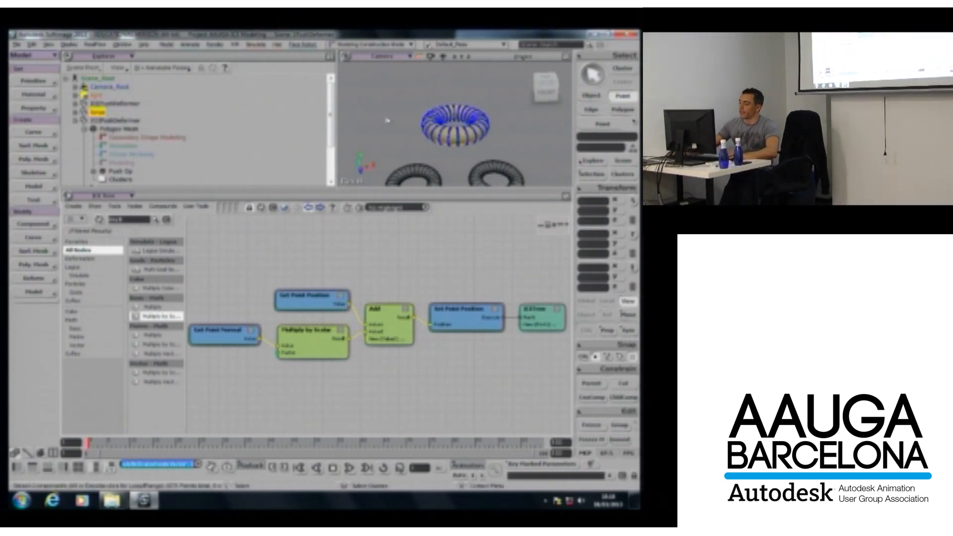
click(236, 106)
Switch to the file explorer window and load the scene file 2ICEPrimitives.scn into Softimage.
key(alt+Tab)
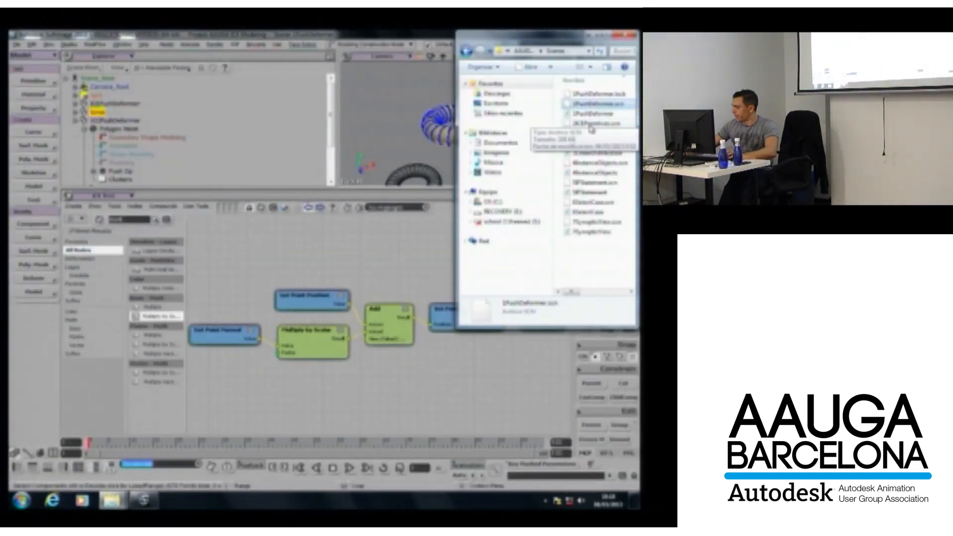
click(598, 124)
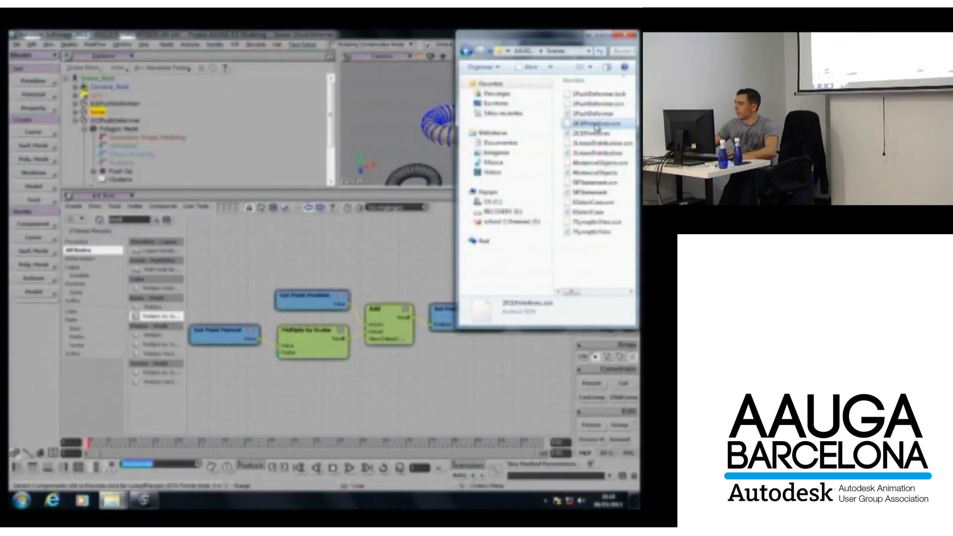
click(402, 114)
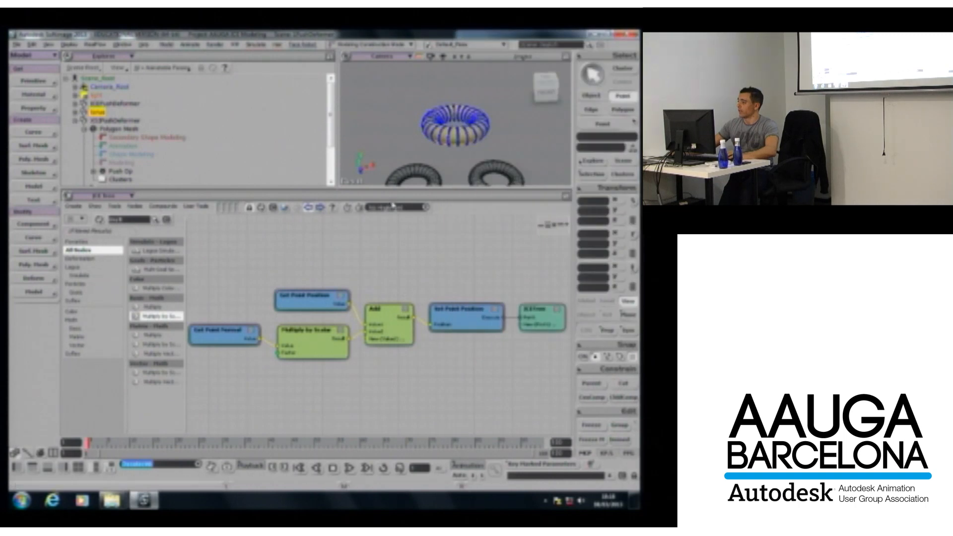
key(alt+Tab)
drag(579, 125, 383, 93)
click(345, 285)
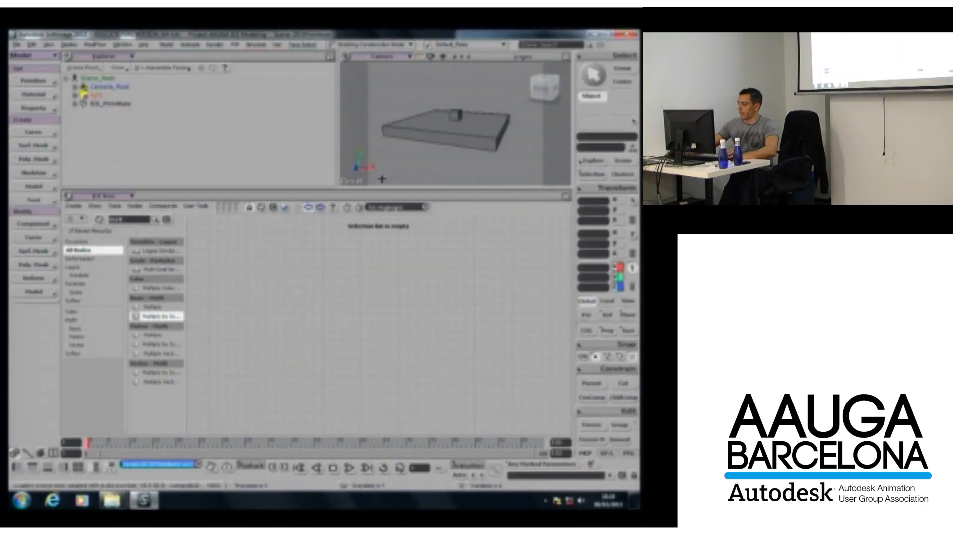
Select the ICE_Primitives object and display its ICE tree at the ground dimension nodes.
click(440, 134)
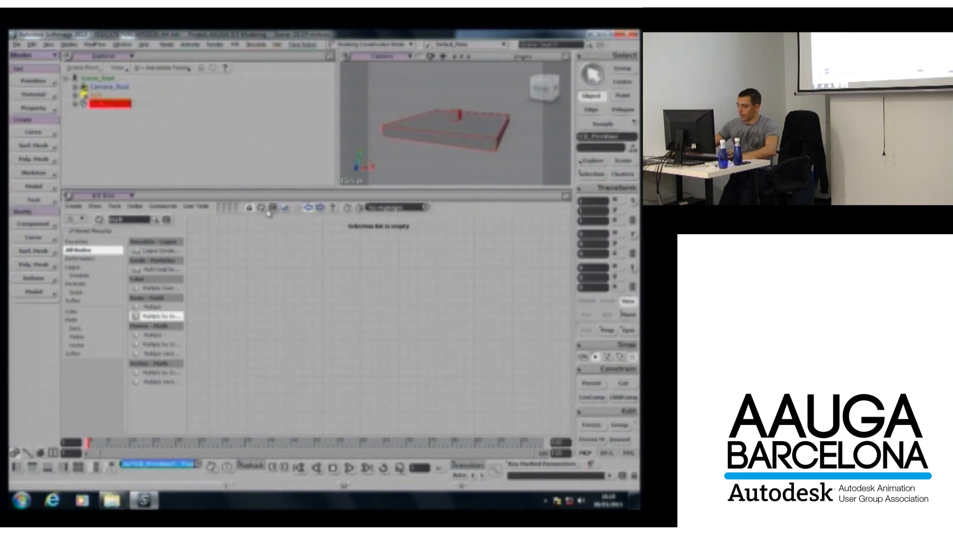
click(268, 212)
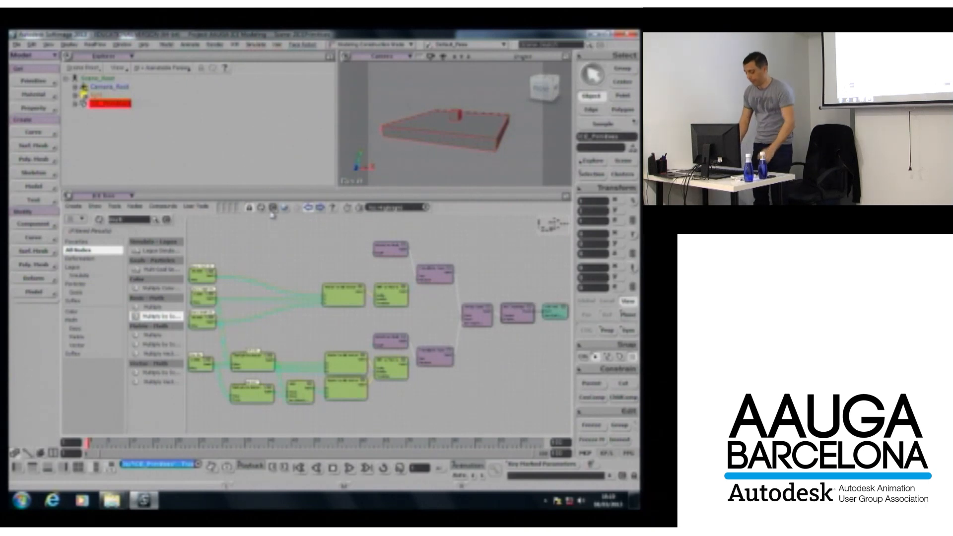
scroll(233, 260, up, 2)
drag(233, 260, 333, 246)
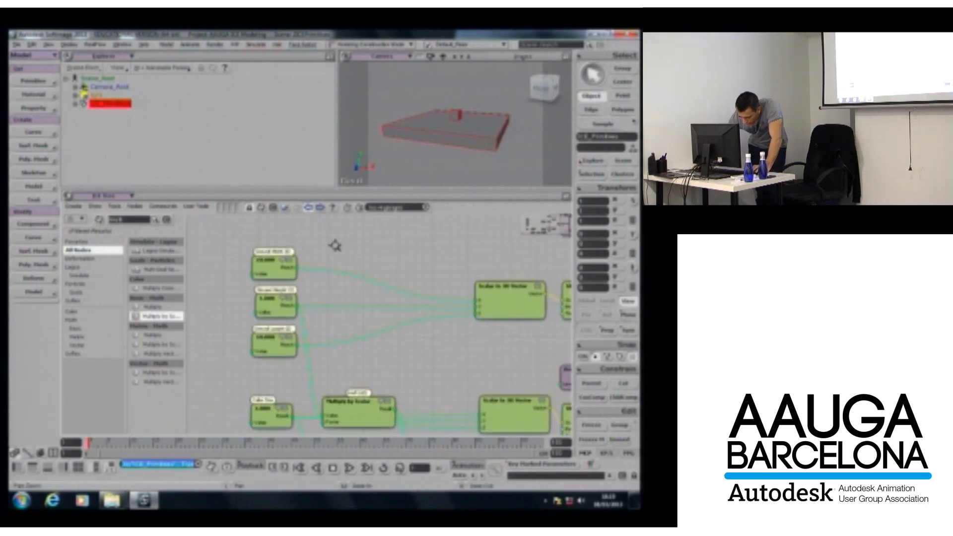
Try different Ground Width (X) values and open the Ground Length (Z) node's value.
scroll(333, 249, up, 1)
double_click(264, 276)
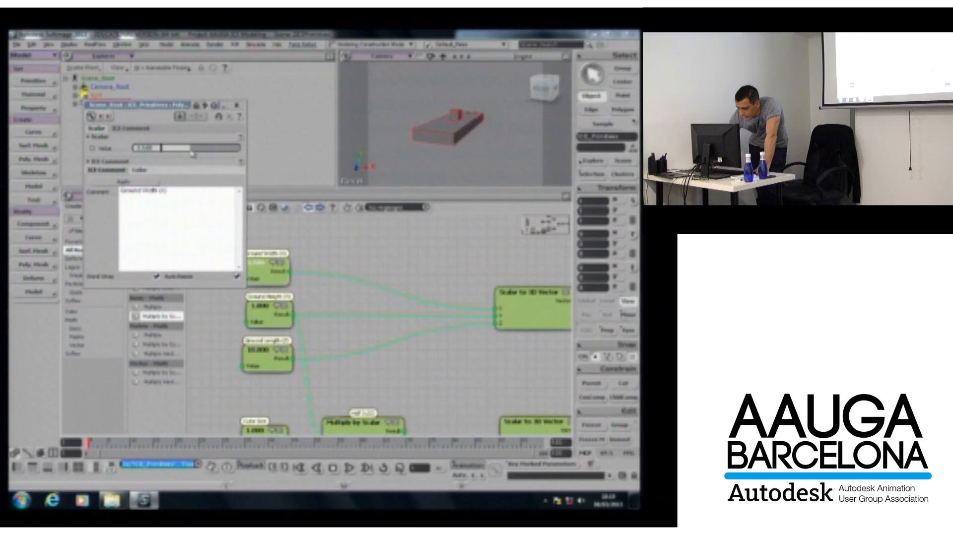
middle_drag(329, 295, 354, 258)
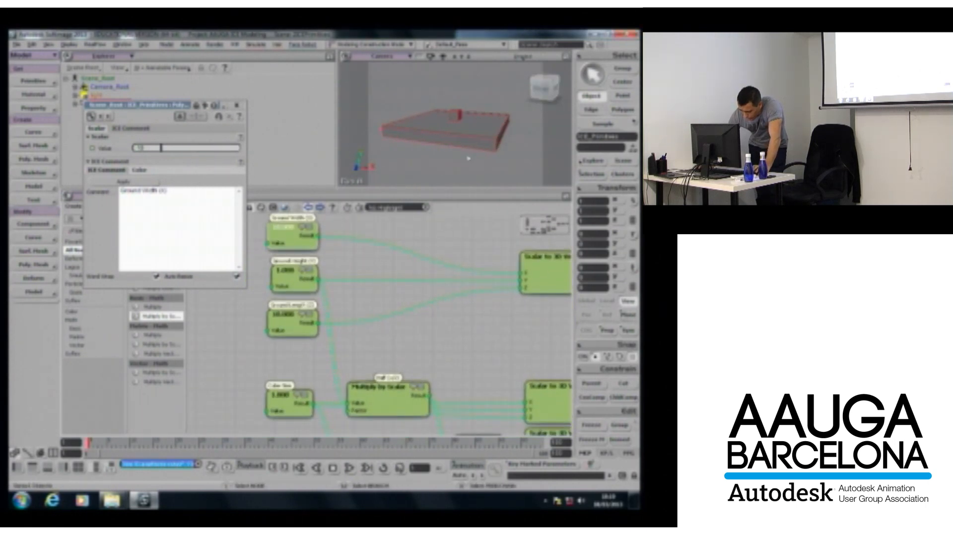
click(291, 331)
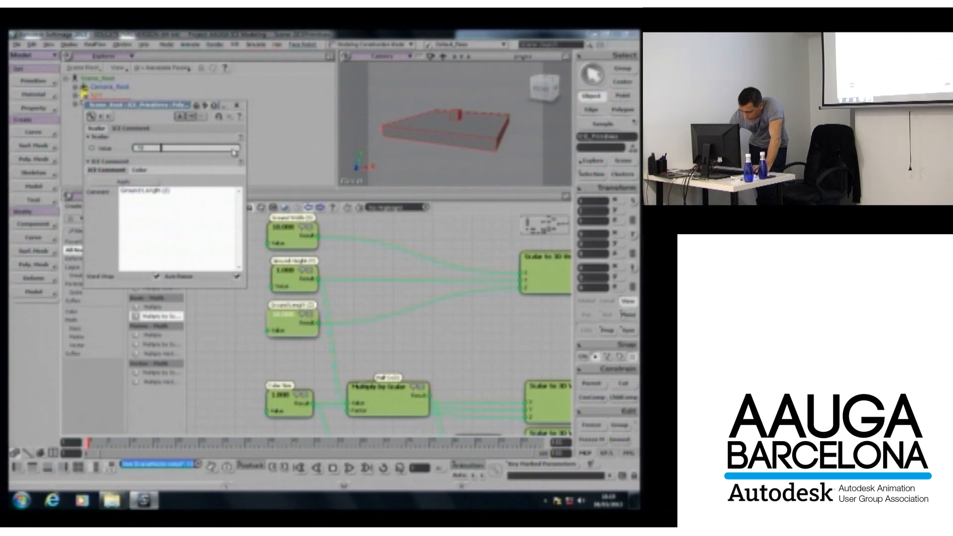
Set the Ground Height (Y) value to about 4.59.
double_click(303, 268)
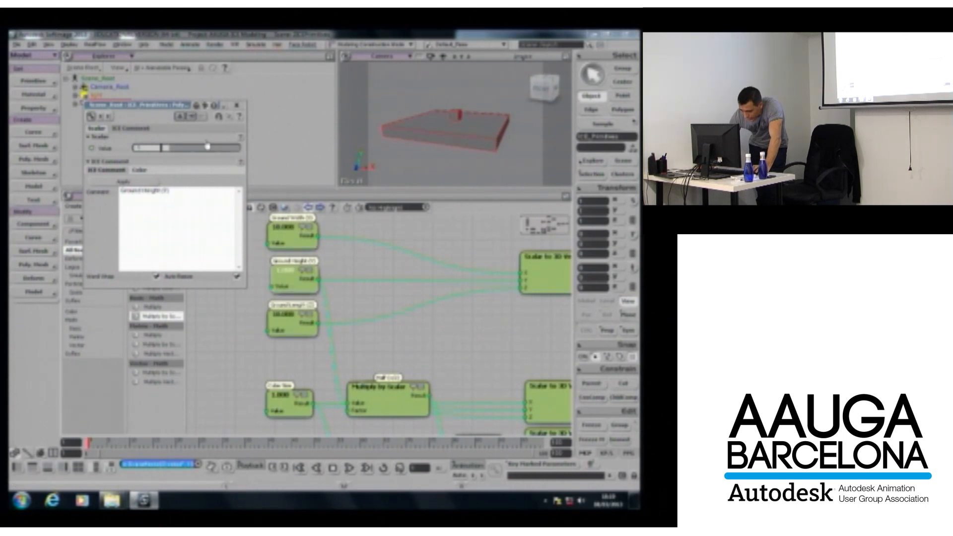
drag(166, 148, 200, 148)
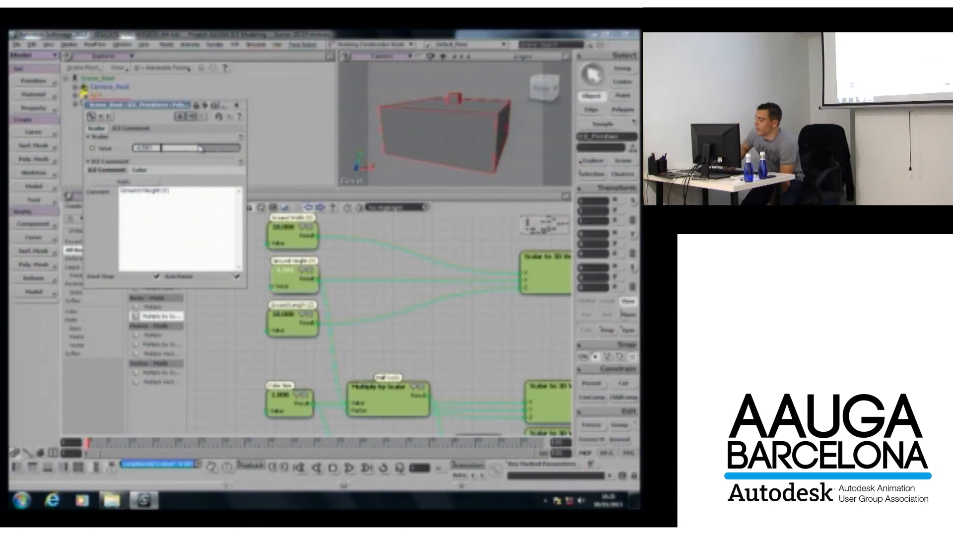
click(236, 106)
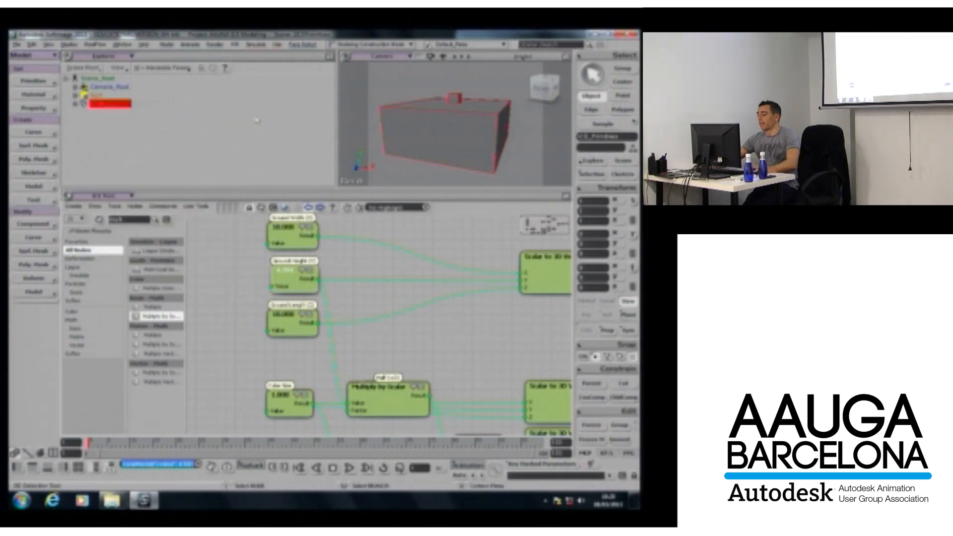
Hide the ICE_Primitives object and create an empty polygon mesh primitive.
key(h)
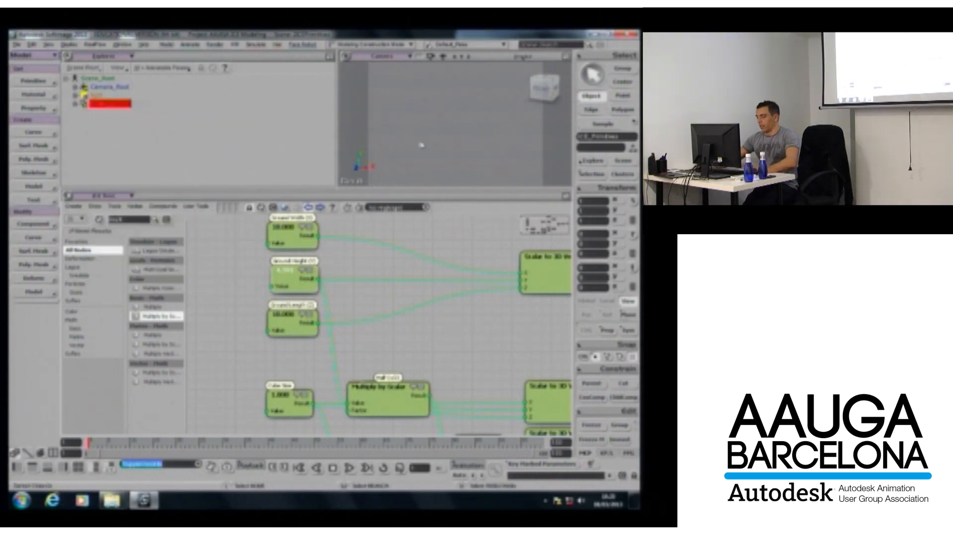
click(39, 85)
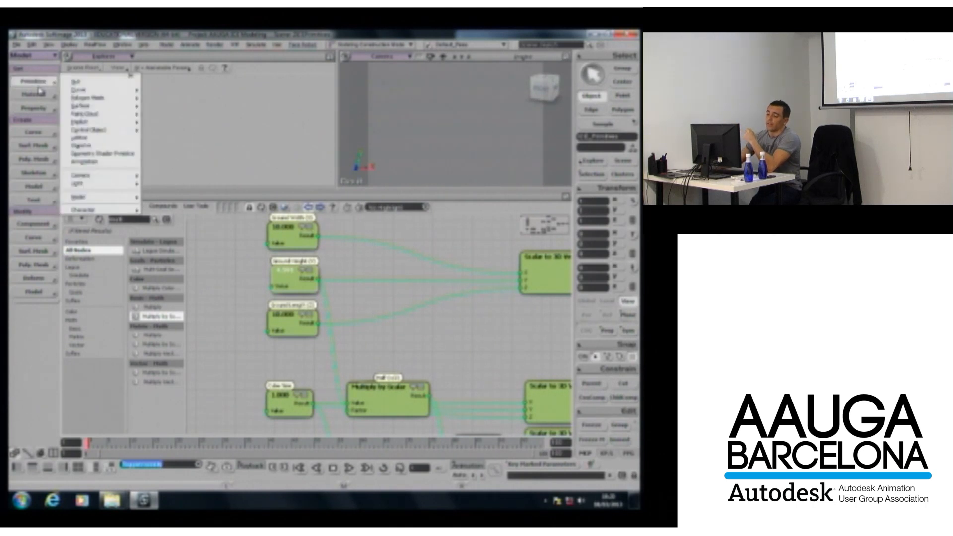
mouse_move(99, 97)
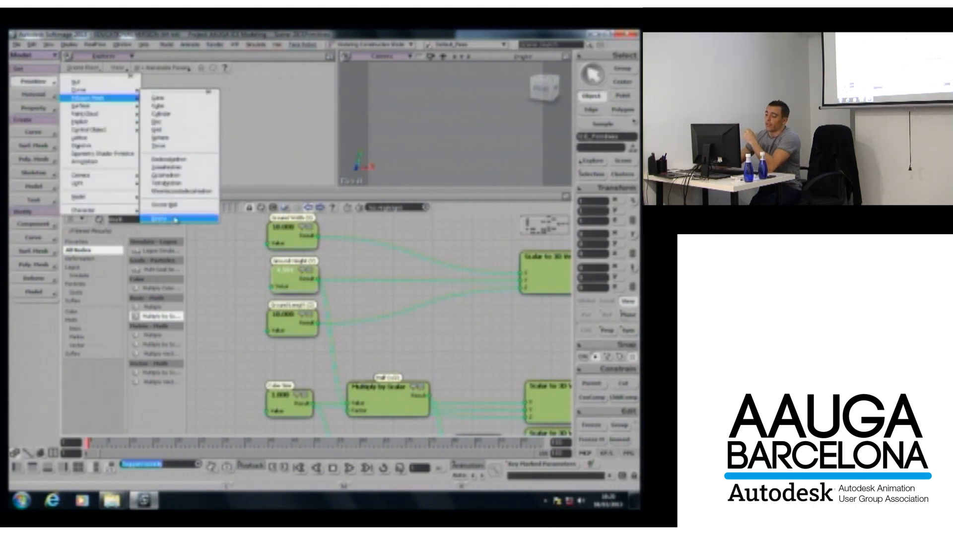
click(180, 219)
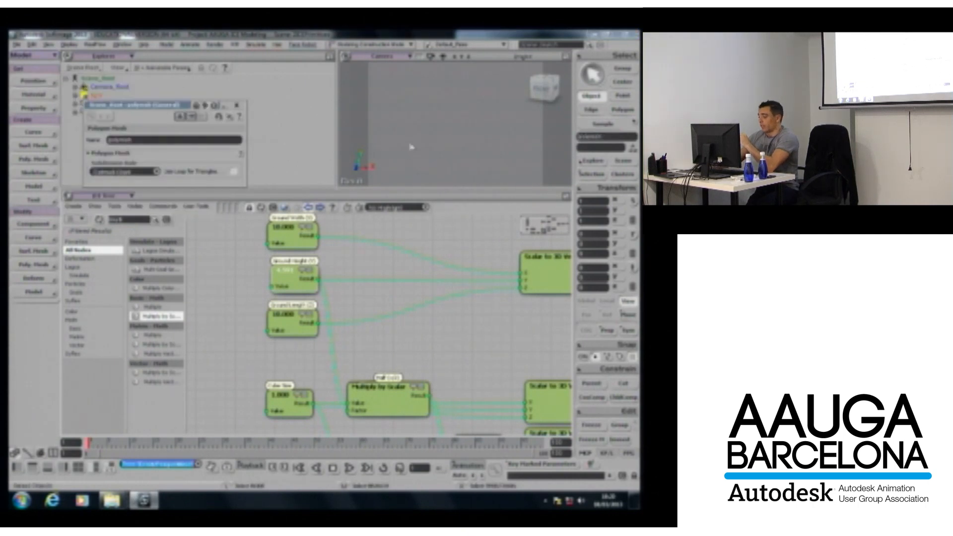
Rename the new empty polygon mesh as ICEPrimitives2.
double_click(211, 140)
key(BackSpace)
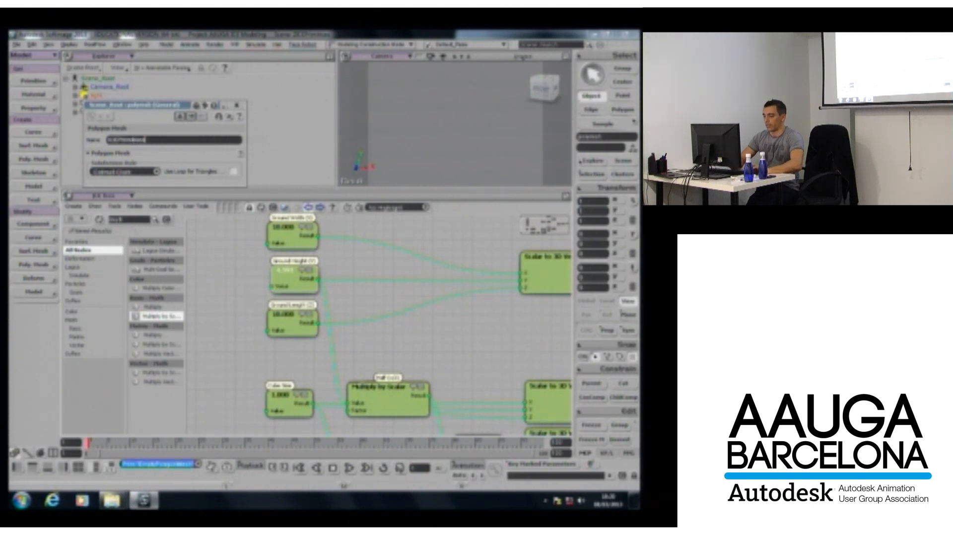
drag(175, 113, 172, 144)
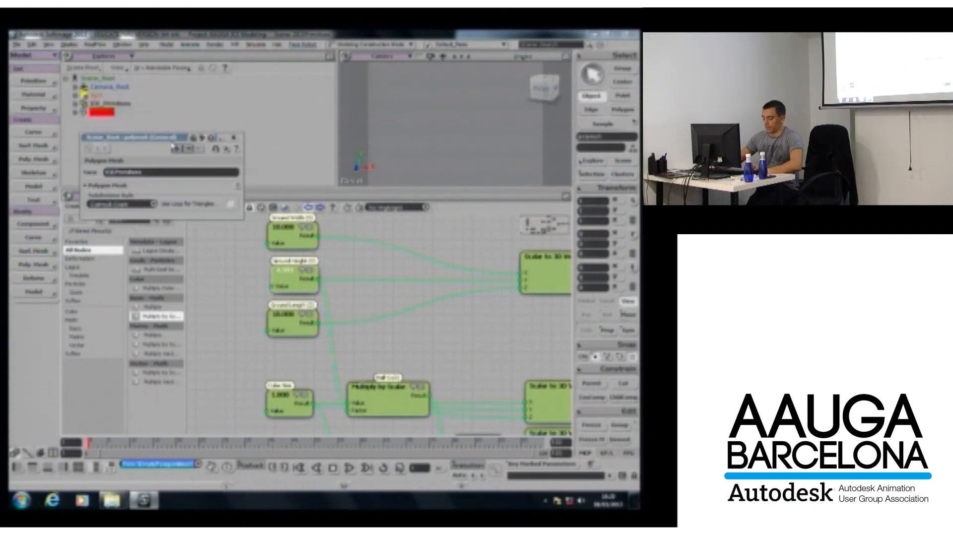
key(Return)
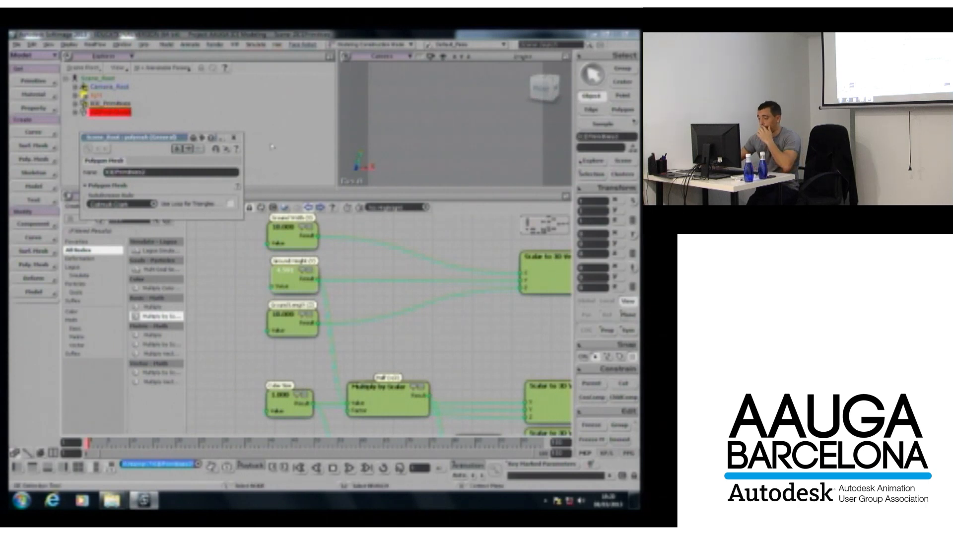
click(235, 139)
Create a new ICE tree on the empty mesh and move its ICETree node aside to make room for inputs.
click(261, 209)
click(75, 209)
click(83, 221)
drag(378, 316, 496, 321)
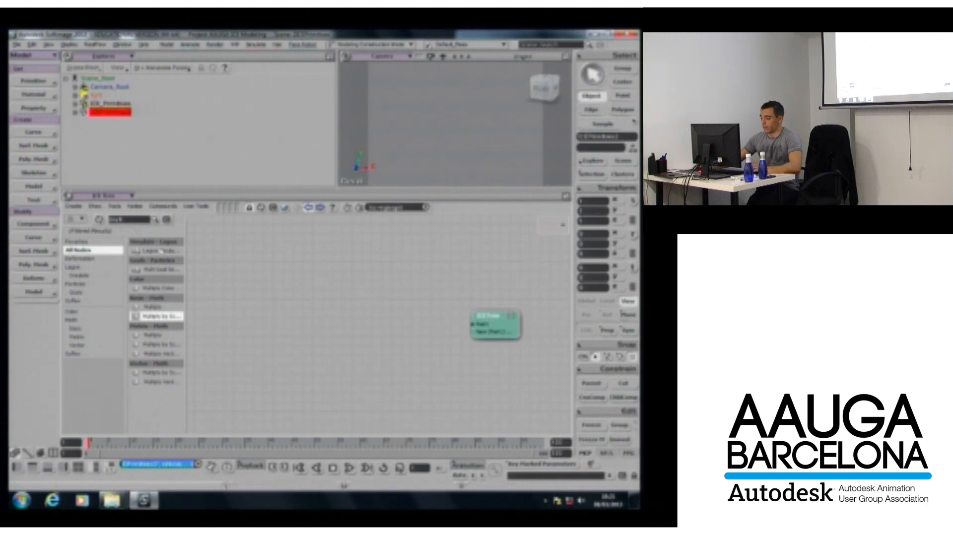
Add a Primitive Mesh node and a Set Topology node, plugging Set Topology into the ICETree node.
text(primi)
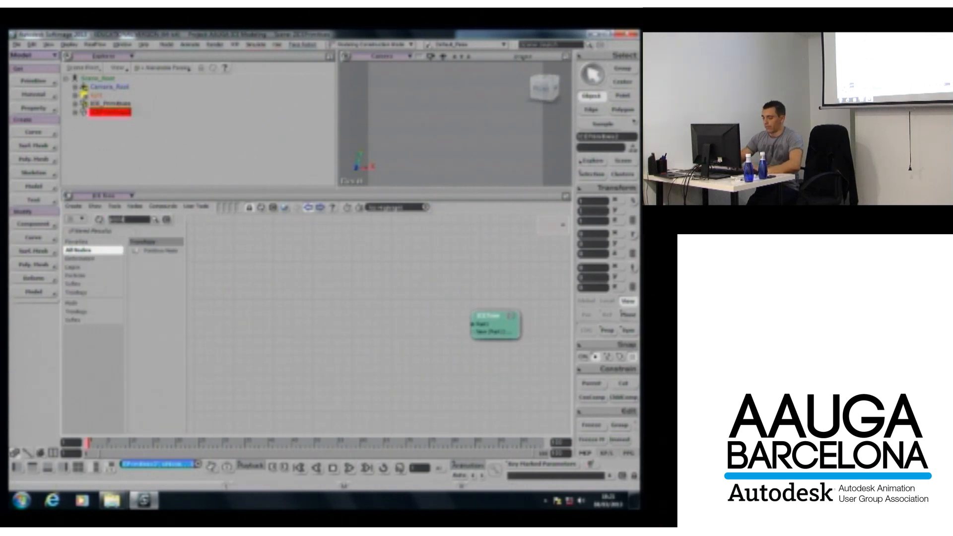
drag(154, 250, 301, 284)
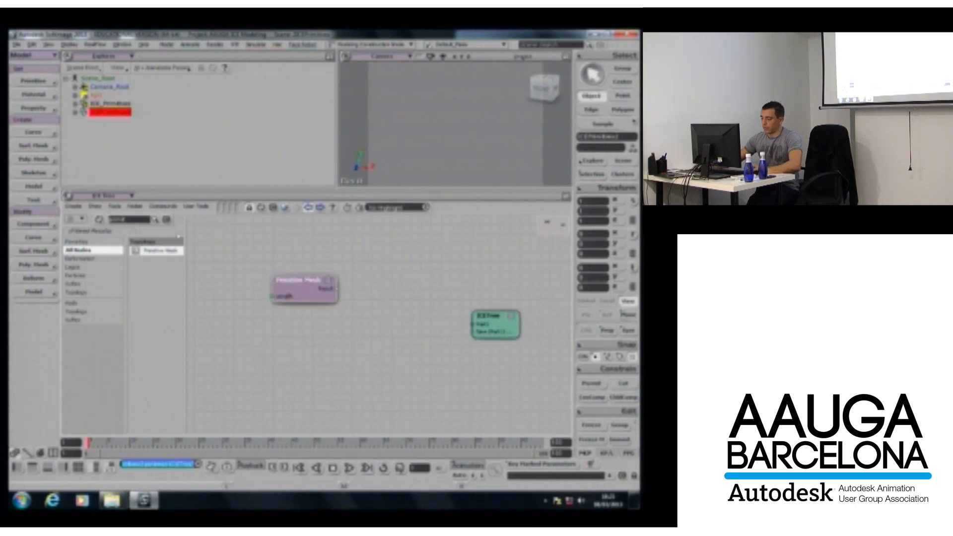
double_click(140, 219)
text(set)
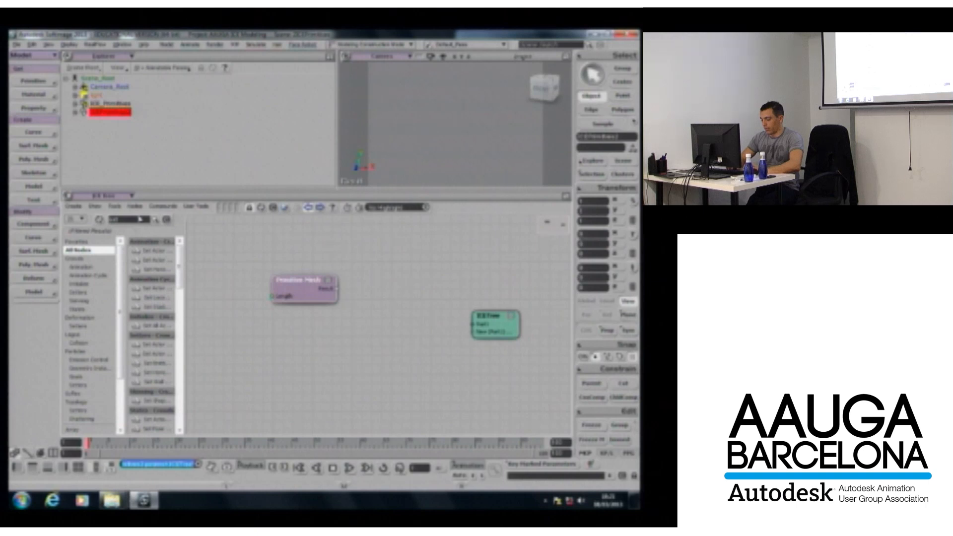
text( top)
drag(157, 252, 472, 323)
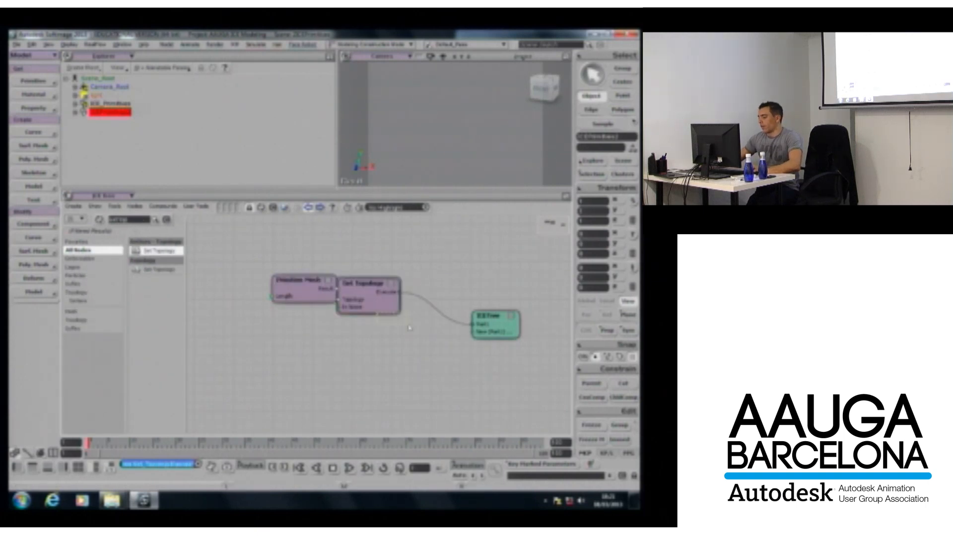
Space out the nodes and connect the Primitive Mesh result to the Topology input of Set Topology.
drag(355, 295, 385, 320)
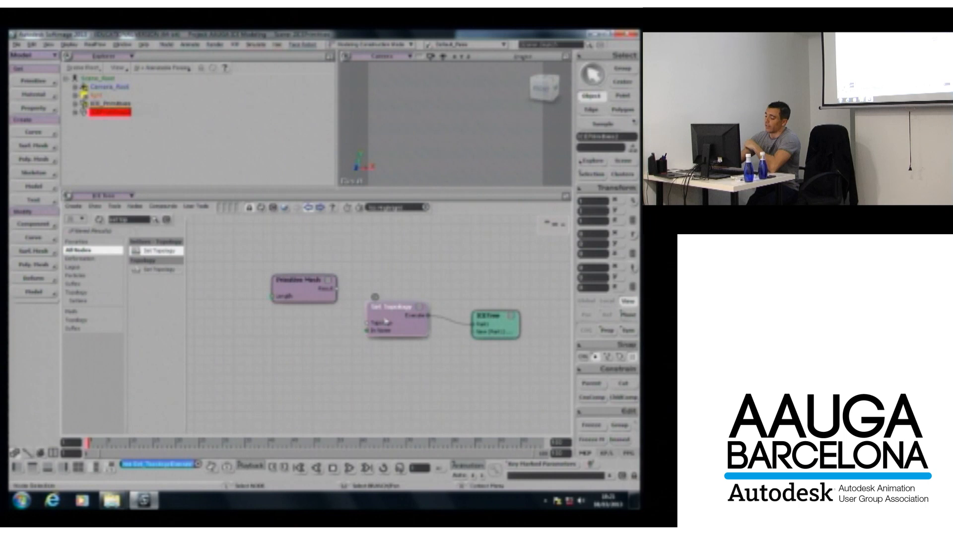
drag(336, 291, 367, 323)
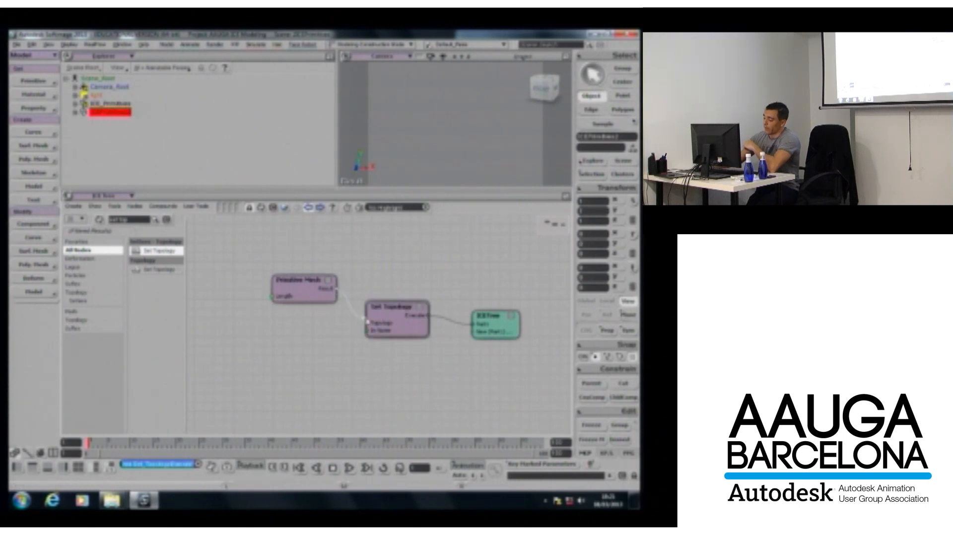
drag(310, 275, 295, 293)
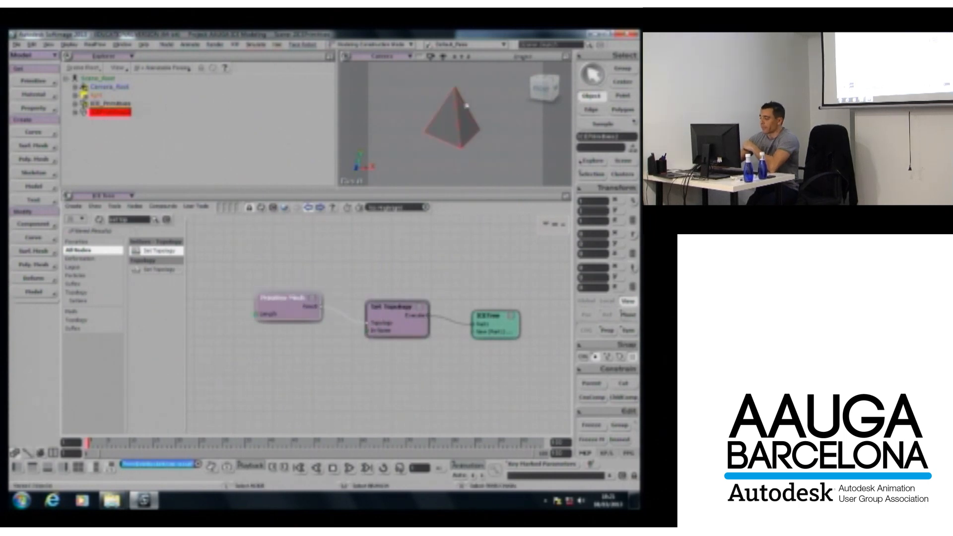
Change the Primitive Mesh node's primitive type to Cube.
double_click(282, 313)
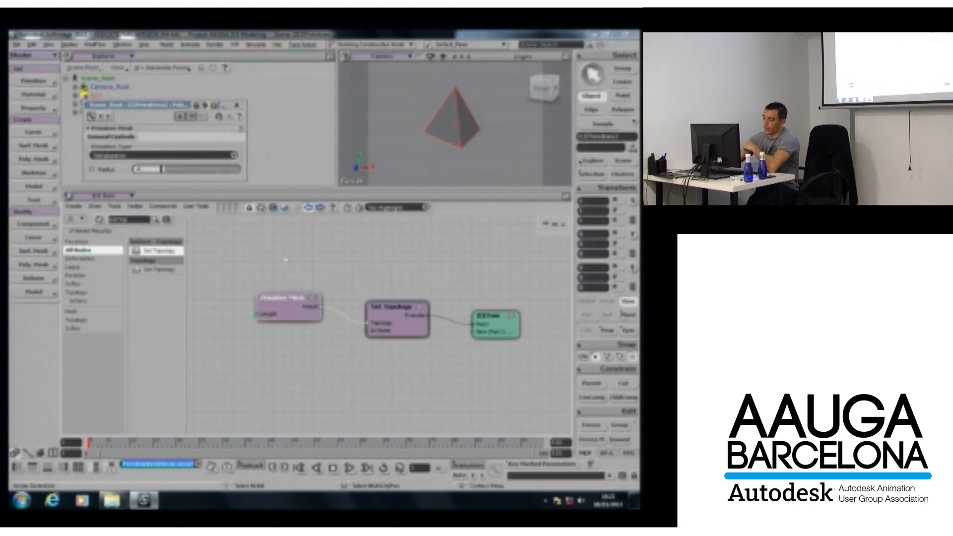
click(153, 156)
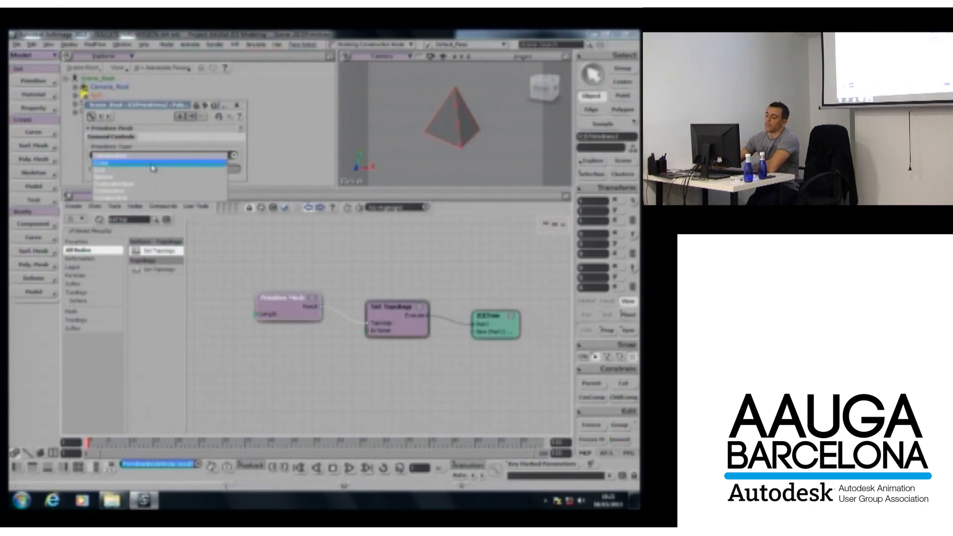
click(152, 164)
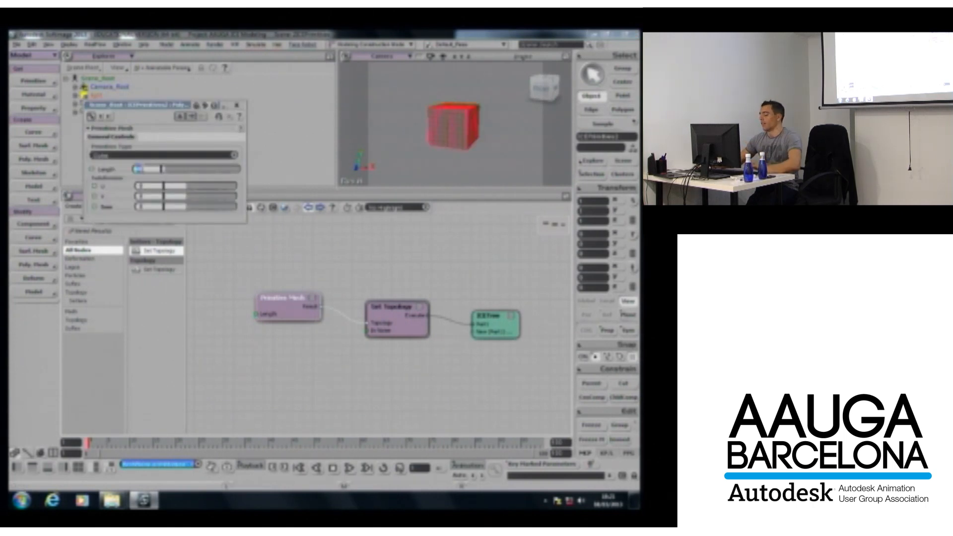
Set the cube's length to 1 and its U, V and Base subdivisions to 1.
text(1)
key(Tab)
text(1)
key(Tab)
text(1)
key(Tab)
text(1)
key(Return)
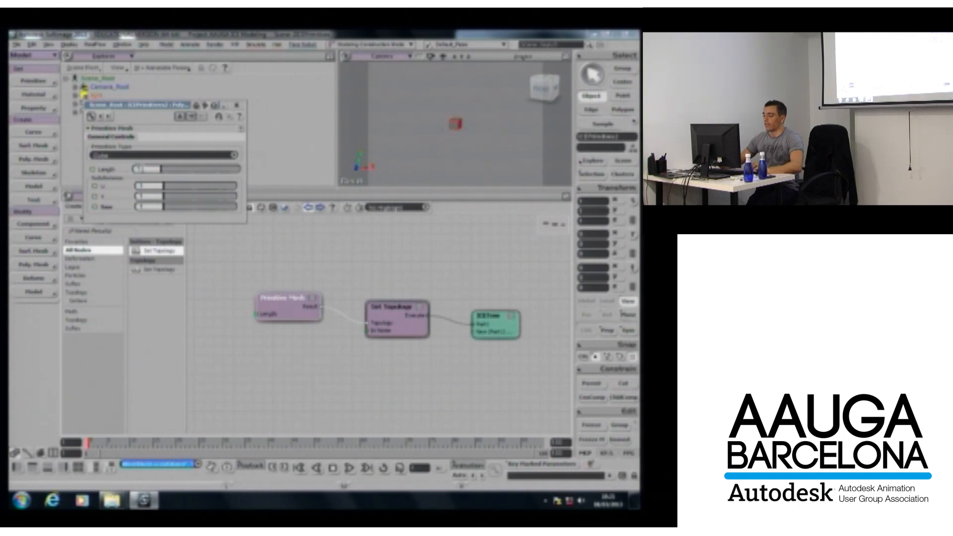
click(237, 105)
key(f)
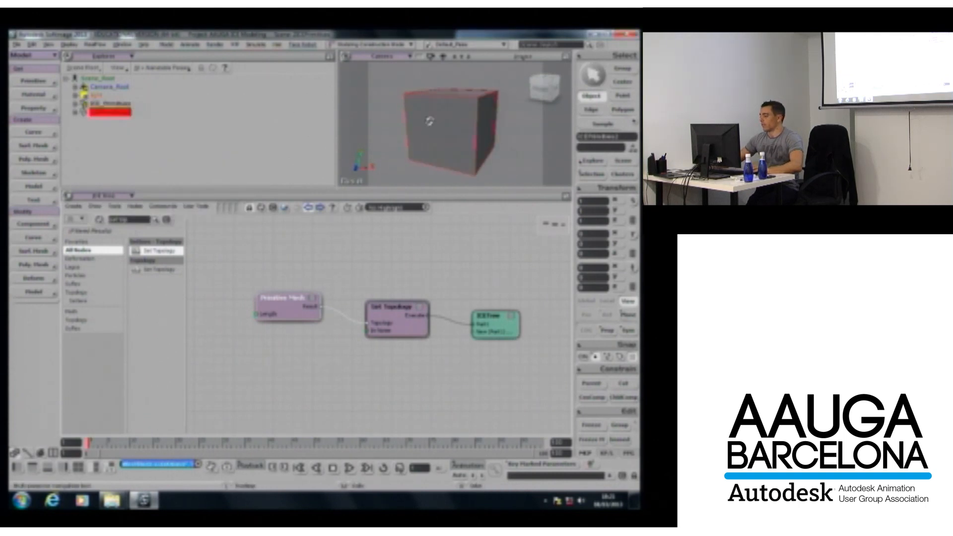
middle_drag(422, 133, 500, 113)
right_drag(500, 113, 490, 109)
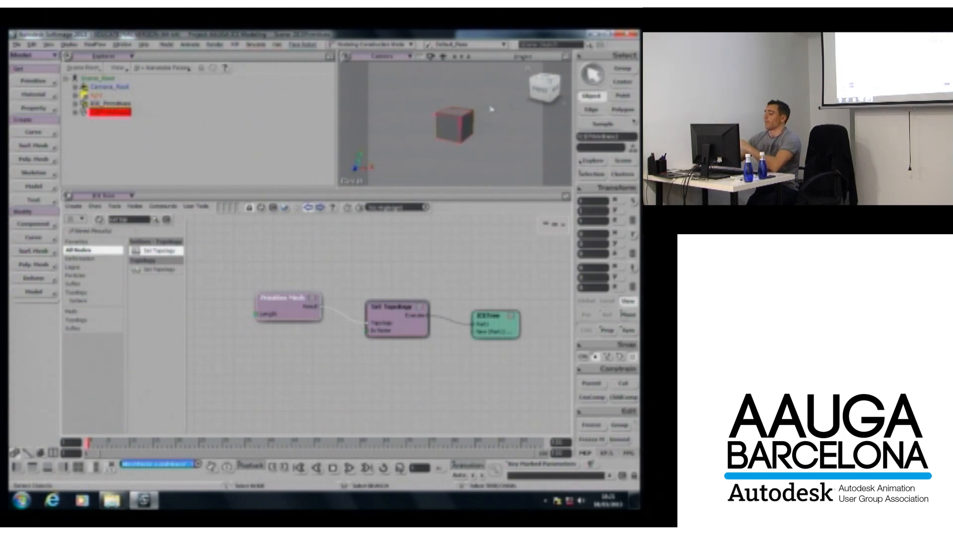
Duplicate the Primitive Mesh node and place the copy below the original.
drag(294, 308, 378, 273)
drag(329, 294, 321, 292)
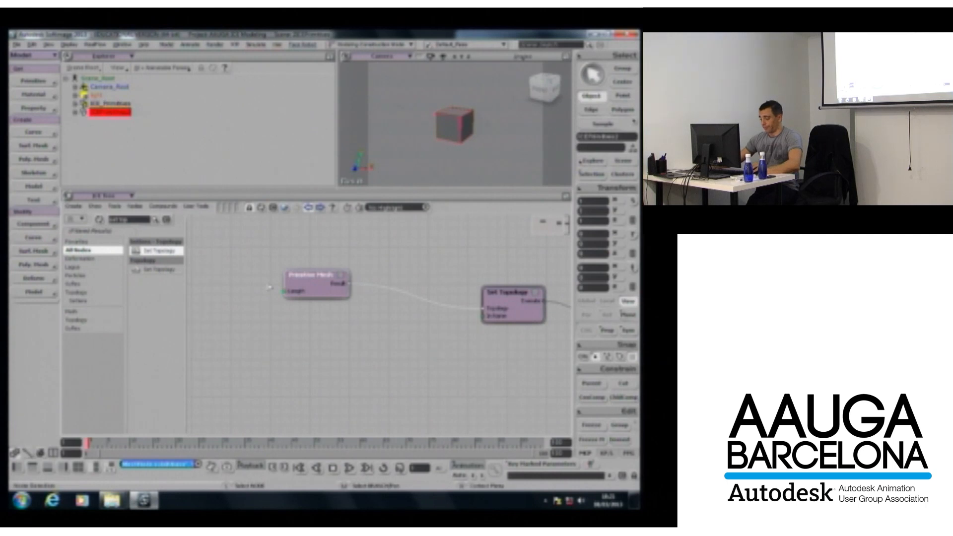
key(ctrl+v)
drag(409, 337, 305, 361)
drag(433, 344, 340, 325)
Duplicate the Set Topology node, feed it from the second Primitive Mesh, and connect it to the ICETree's second port.
click(436, 286)
key(ctrl+c)
key(ctrl+v)
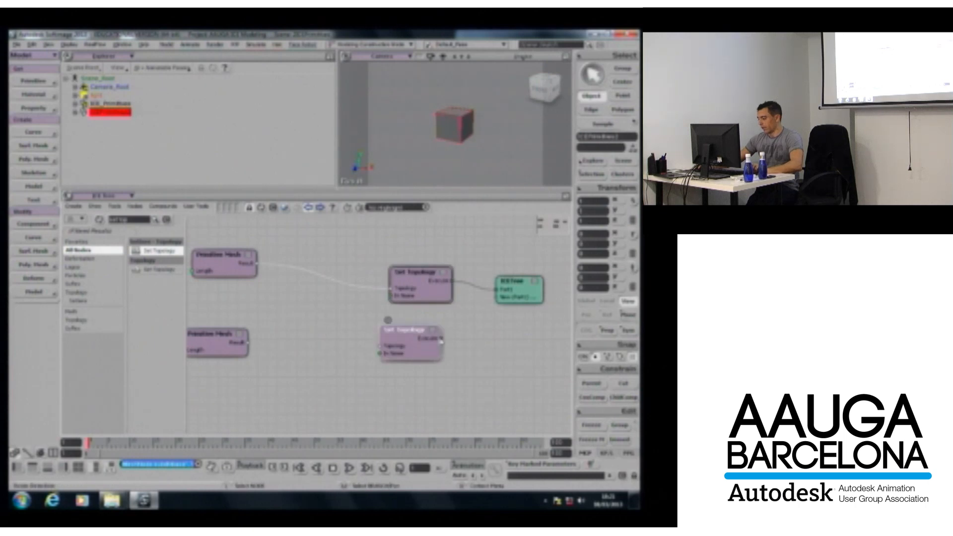
drag(252, 342, 425, 328)
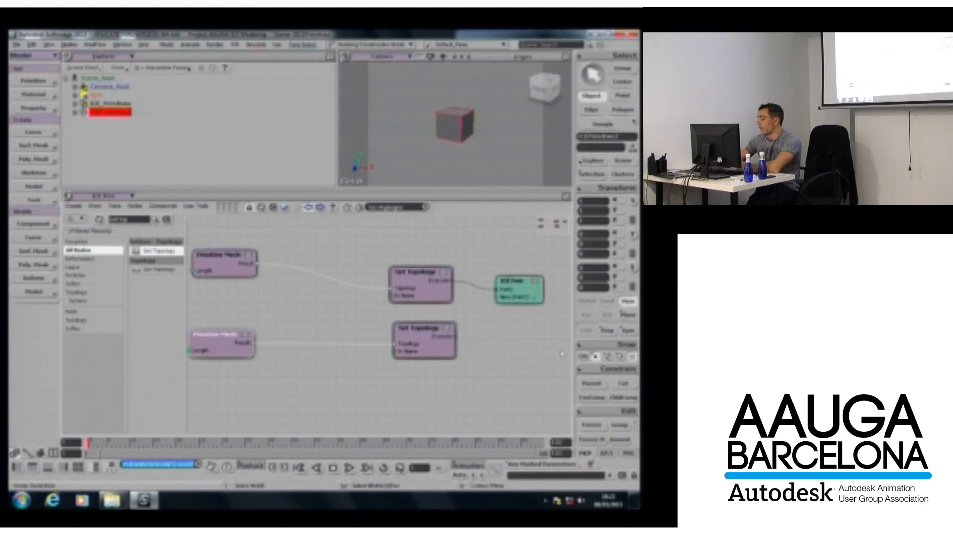
drag(455, 341, 516, 305)
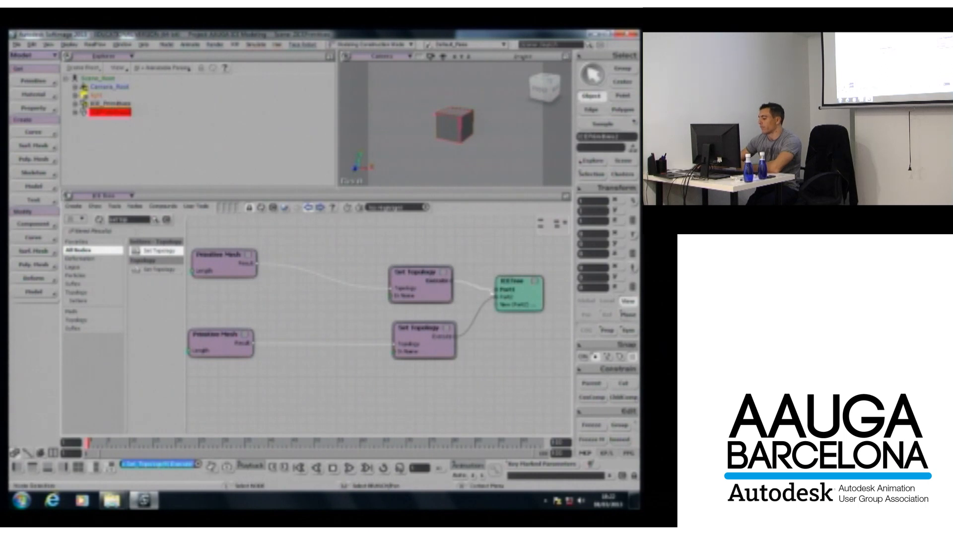
Change the second Primitive Mesh node's type to Tetrahedron and reconnect its Set Topology node to the ICETree.
double_click(198, 347)
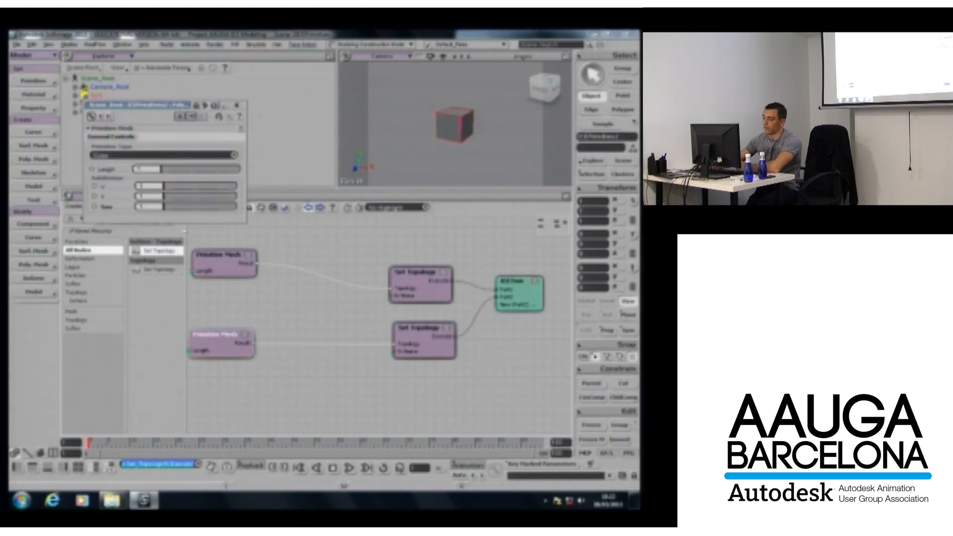
click(167, 156)
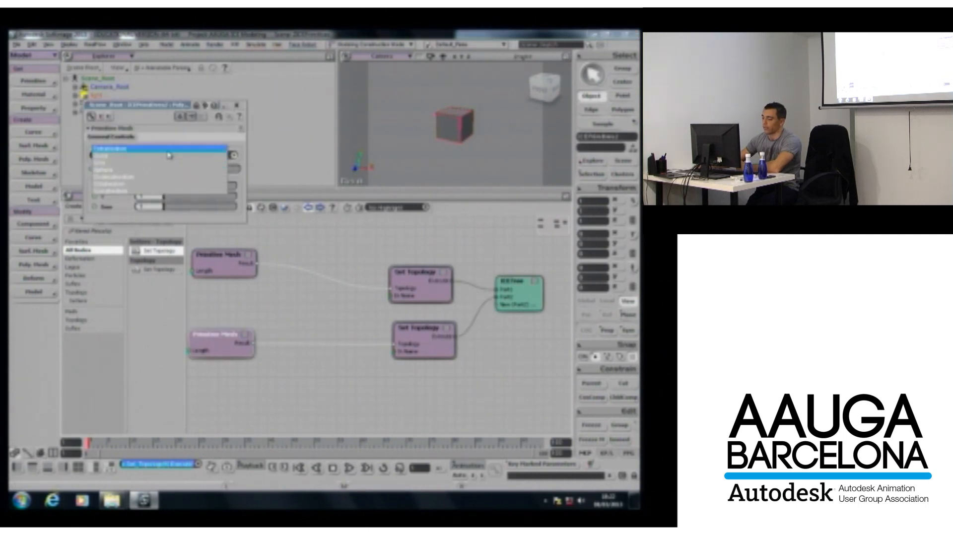
click(167, 163)
drag(494, 297, 457, 300)
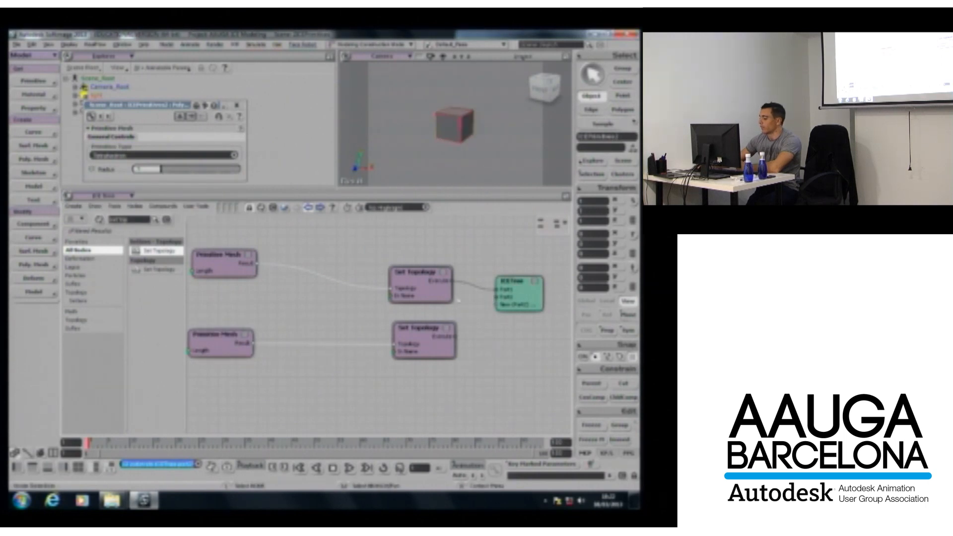
drag(456, 338, 501, 298)
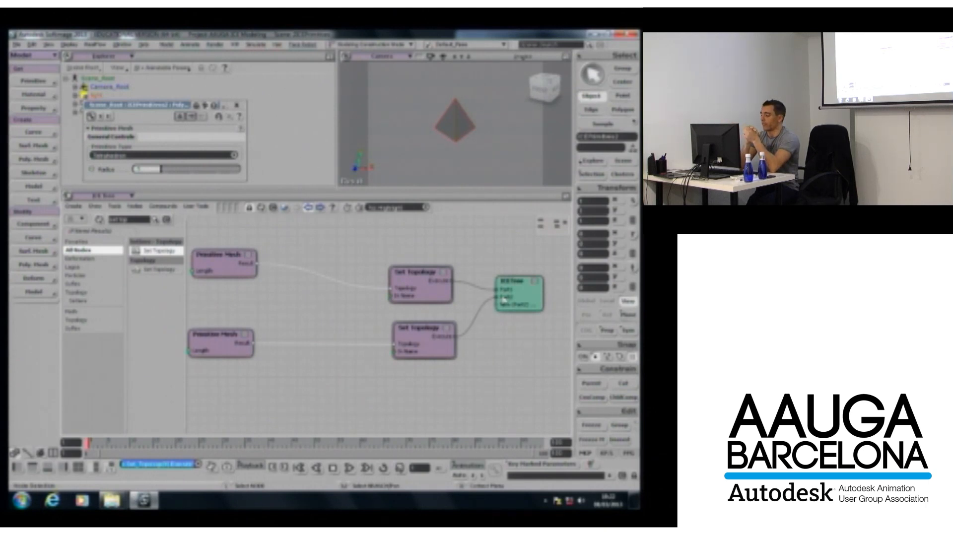
click(237, 105)
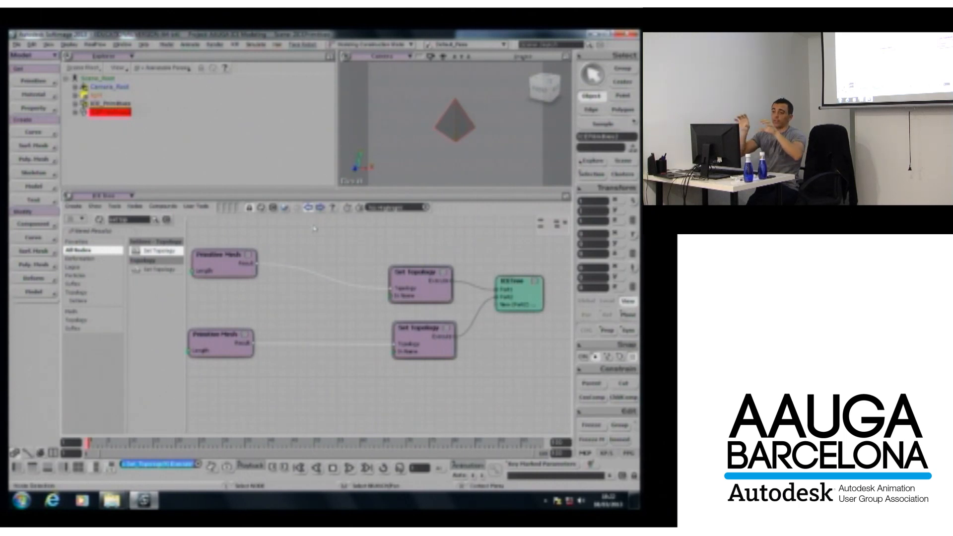
Delete the second Set Topology node and add a Merge Topo node between the Primitive Mesh nodes and the remaining Set Topology.
click(424, 329)
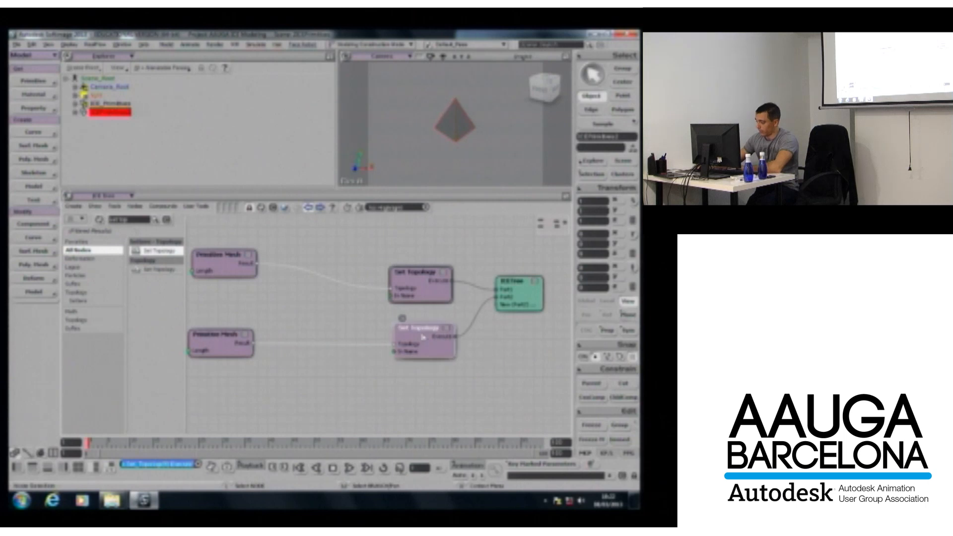
key(Delete)
click(134, 222)
text(merge t)
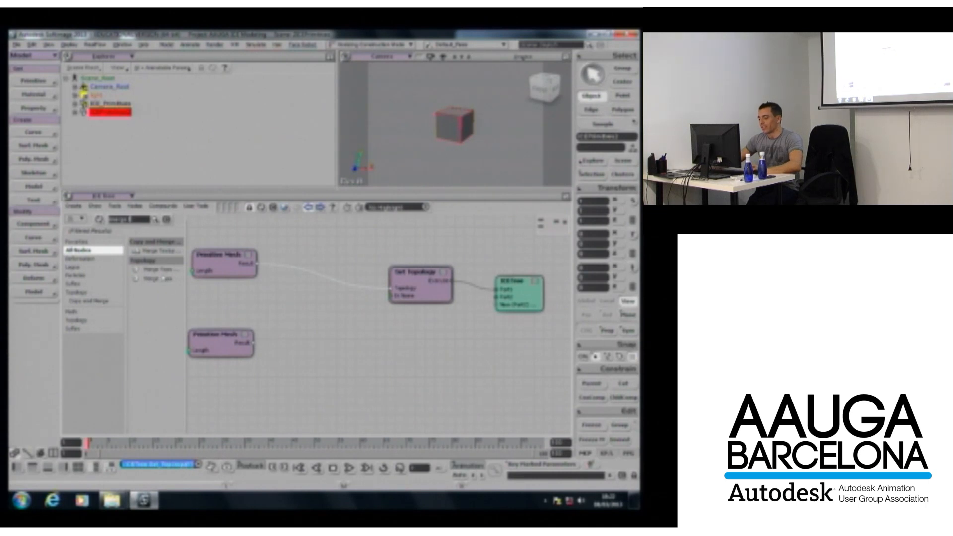
drag(156, 278, 320, 323)
Connect both Primitive Mesh results to Merge Topo and its result to the Topology input of Set Topology.
drag(253, 343, 401, 294)
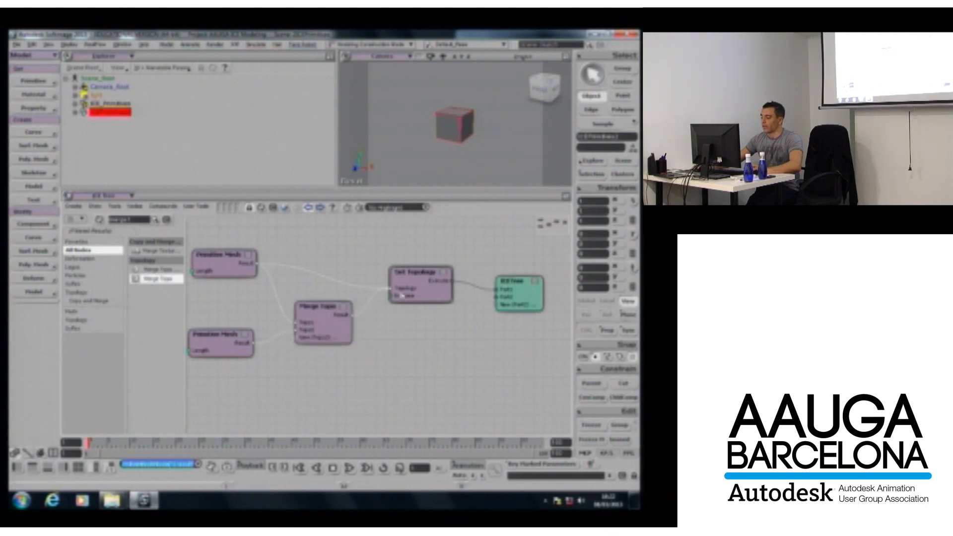
drag(221, 345, 236, 357)
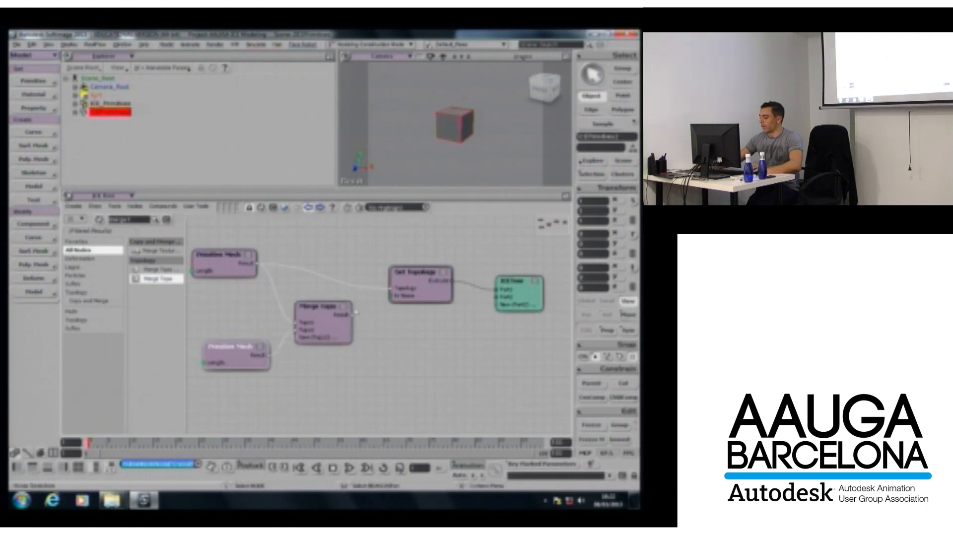
drag(356, 312, 391, 289)
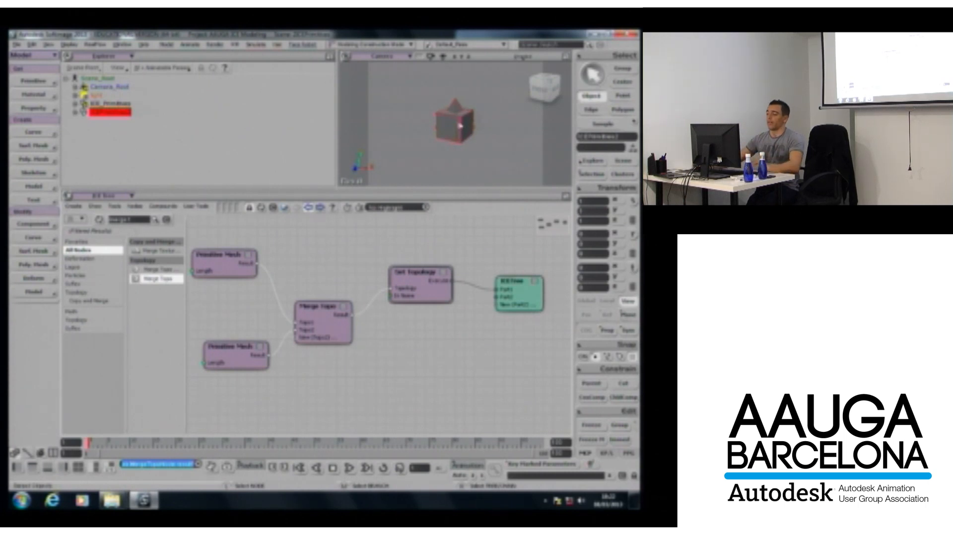
Select and deselect the merged mesh to examine it as one object, ending with ICEPrimitives2 selected.
click(482, 137)
click(459, 127)
click(494, 117)
click(453, 126)
click(501, 121)
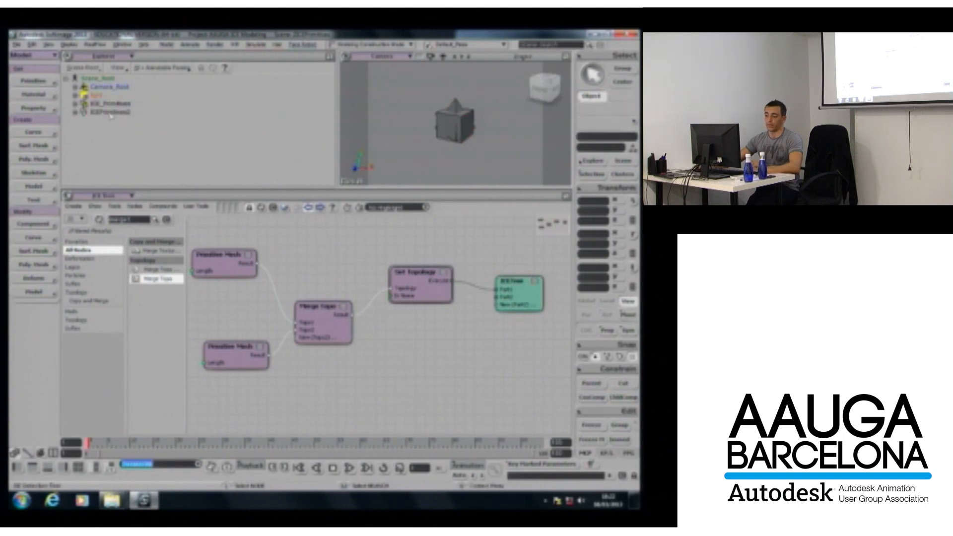
click(110, 113)
Rearrange the node graph, spreading the two Primitive Mesh nodes apart to leave room before Merge Topo.
middle_drag(303, 253, 362, 259)
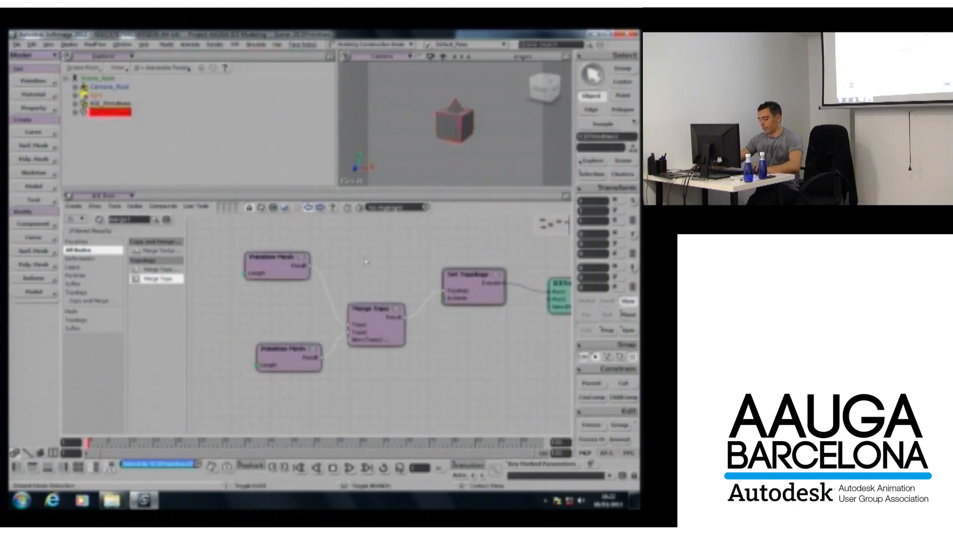
key(r)
drag(285, 304, 252, 265)
drag(256, 341, 223, 378)
middle_drag(244, 318, 288, 313)
Find the Transform Topo node and insert it between the upper Primitive Mesh node and Merge Topo.
click(134, 220)
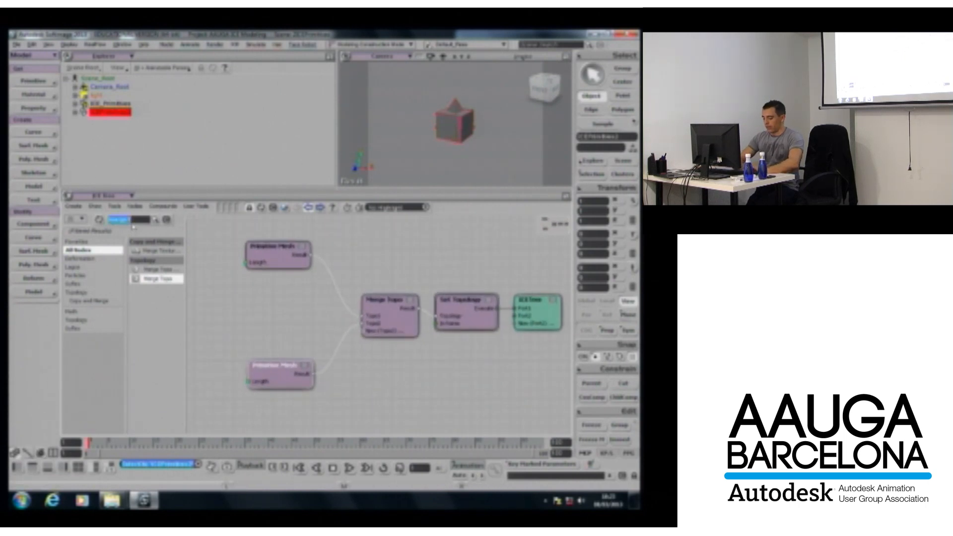
text(trans)
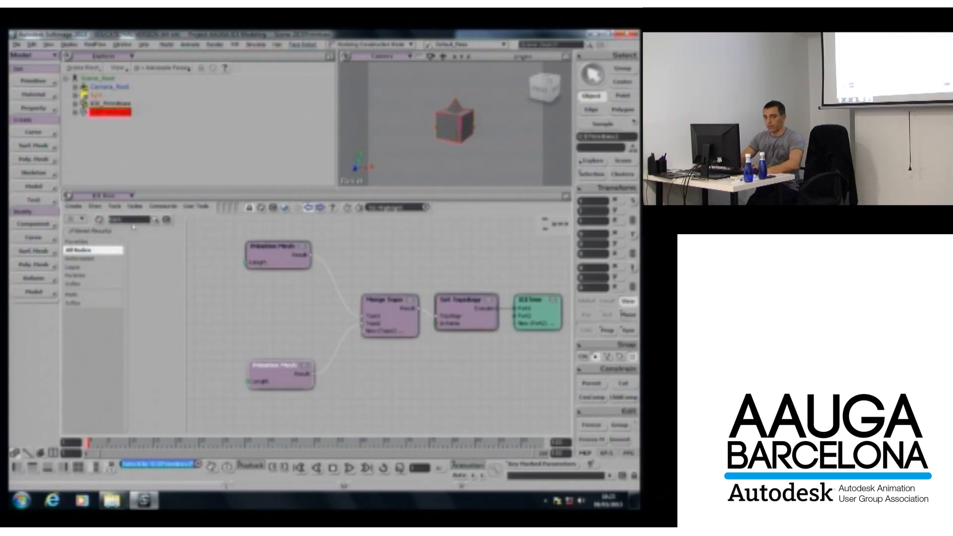
key(BackSpace)
key(BackSpace)
key(BackSpace)
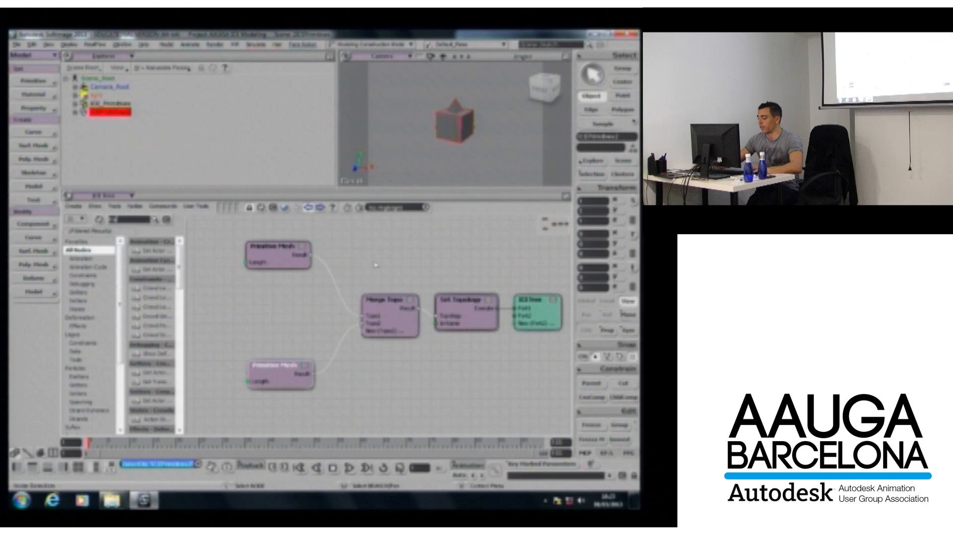
text(transform)
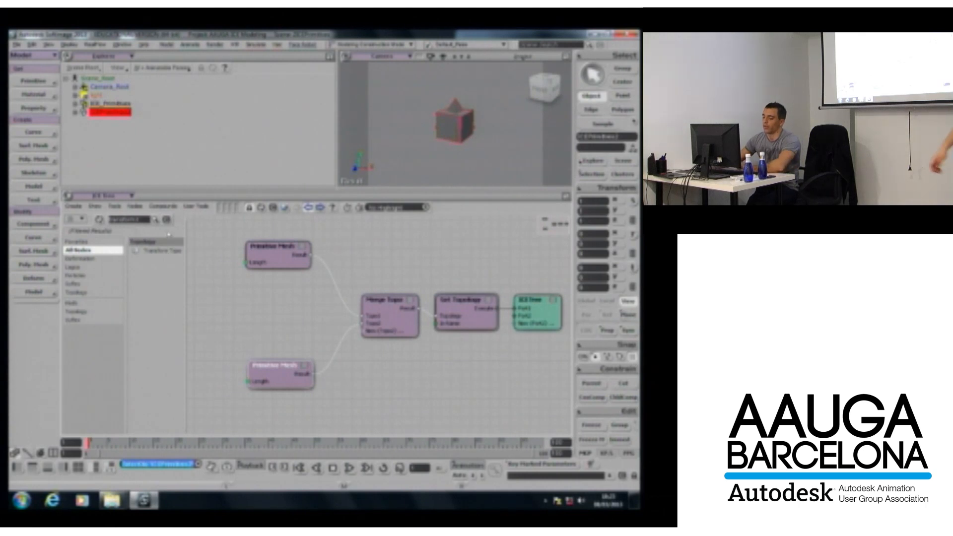
drag(157, 250, 247, 266)
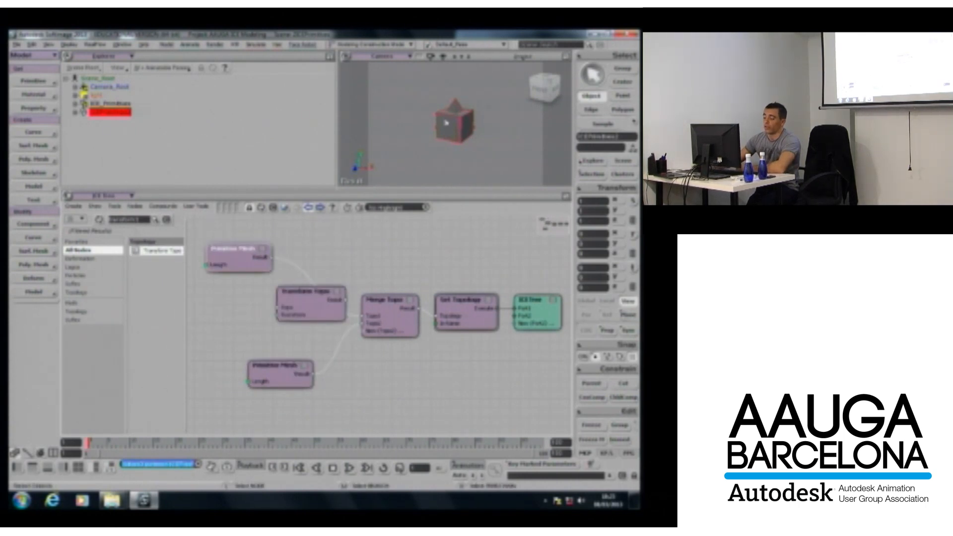
drag(273, 258, 362, 315)
drag(308, 291, 315, 271)
Find the SRT to Matrix node, add it to the graph, and connect its Matrix output to Transform Topo's Transform input.
click(130, 222)
text(srt)
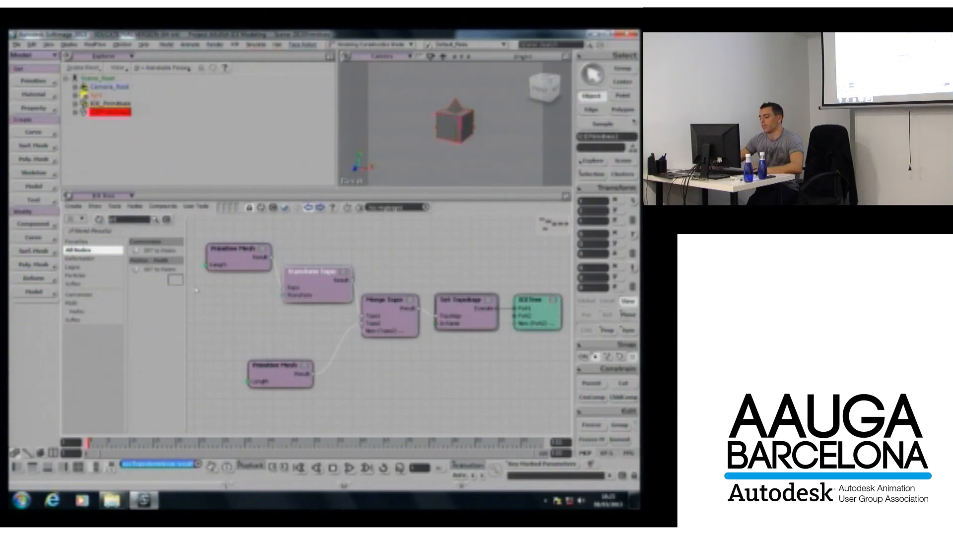
drag(163, 270, 248, 305)
double_click(318, 286)
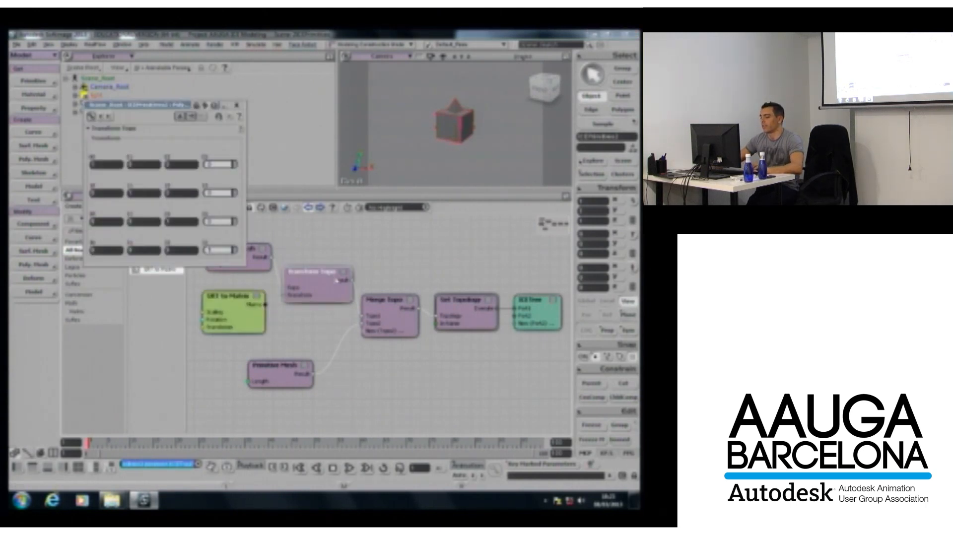
click(237, 106)
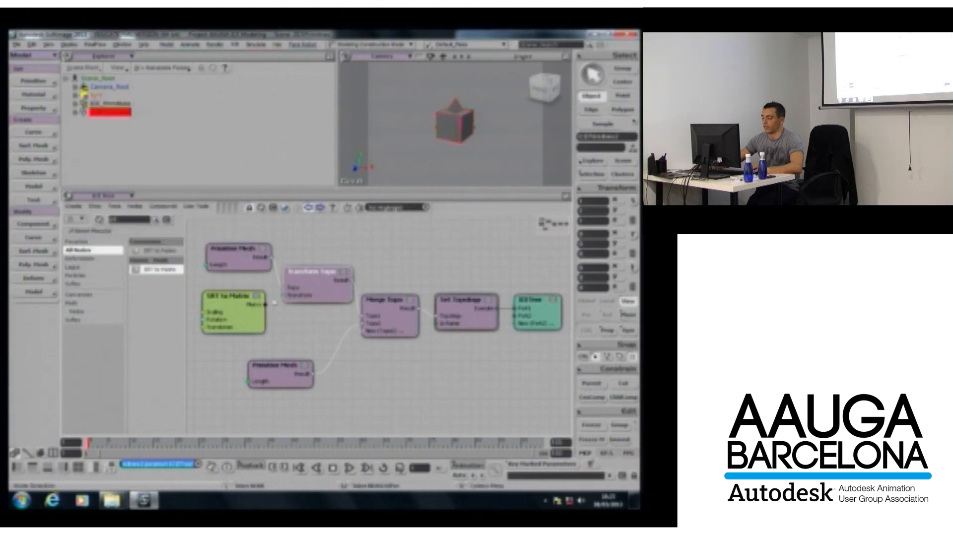
drag(266, 304, 290, 296)
middle_drag(268, 314, 320, 310)
drag(280, 309, 288, 310)
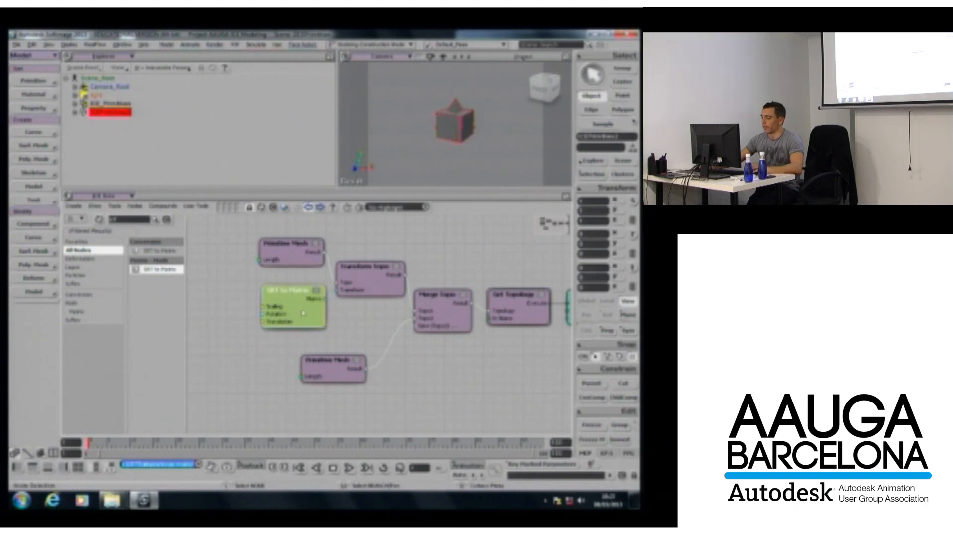
Set the X and Z scaling of the SRT to Matrix node to 10 and frame the mesh in the viewport.
double_click(302, 315)
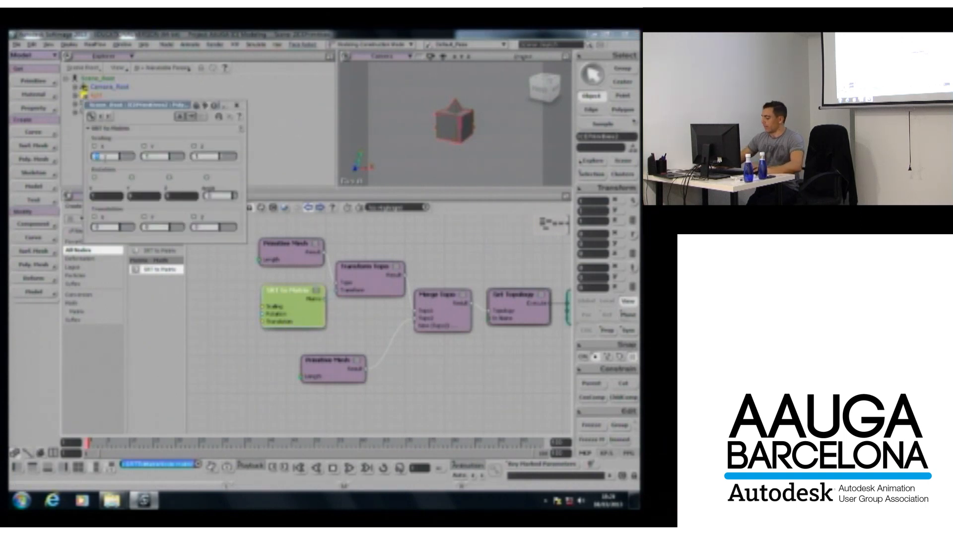
key(Tab)
key(Tab)
text(10)
key(Return)
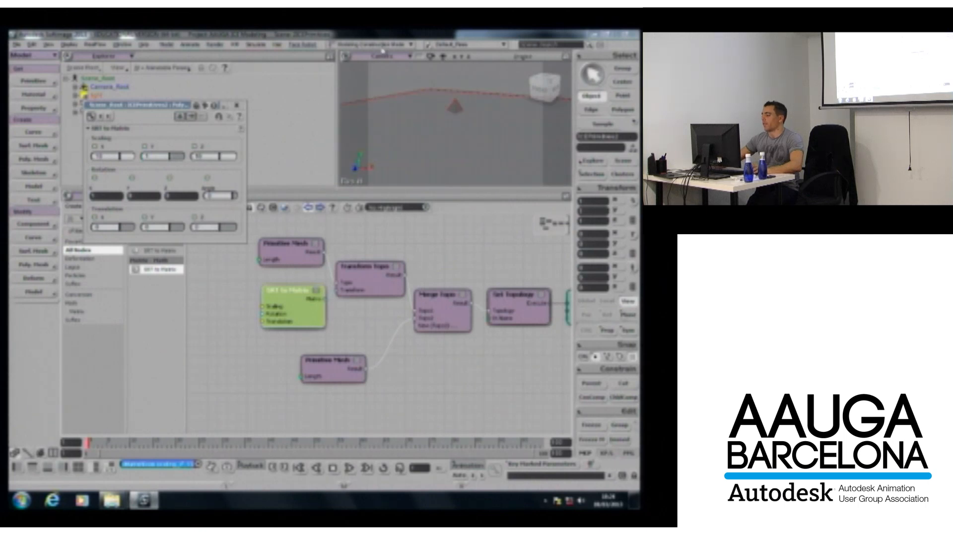
key(f)
right_drag(433, 96, 434, 85)
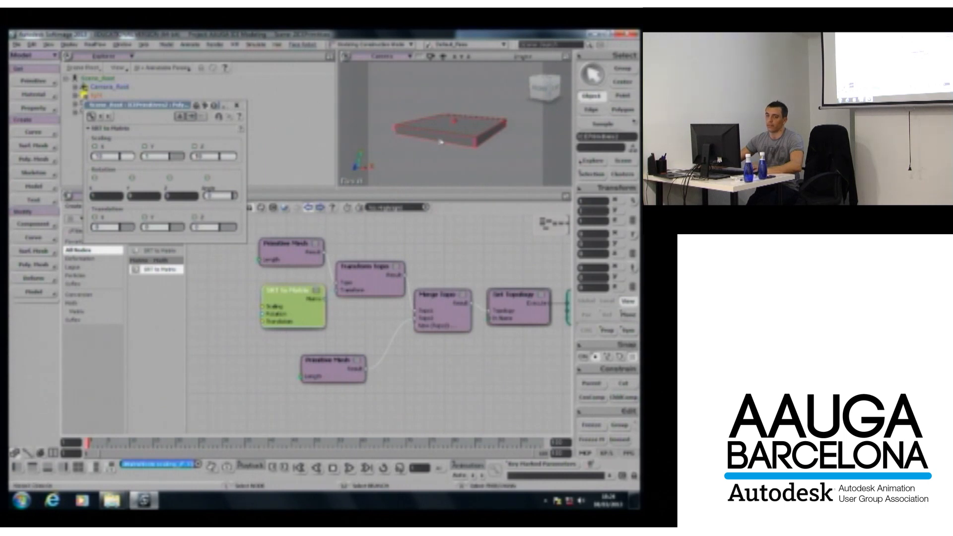
click(237, 105)
Duplicate the Transform Topo and SRT to Matrix nodes, insert the copy between the lower Primitive Mesh and Merge Topo, and tidy the graph.
drag(340, 382, 285, 384)
double_click(287, 376)
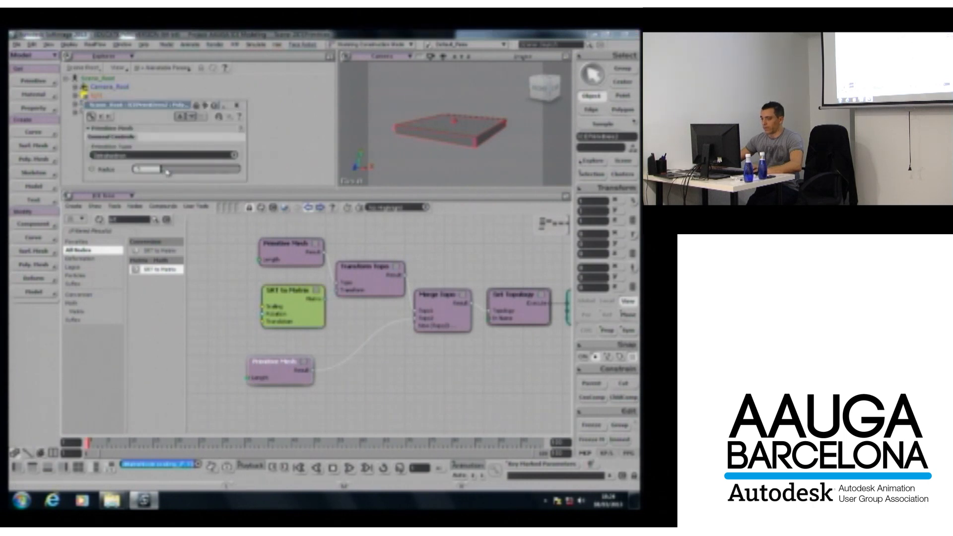
click(236, 106)
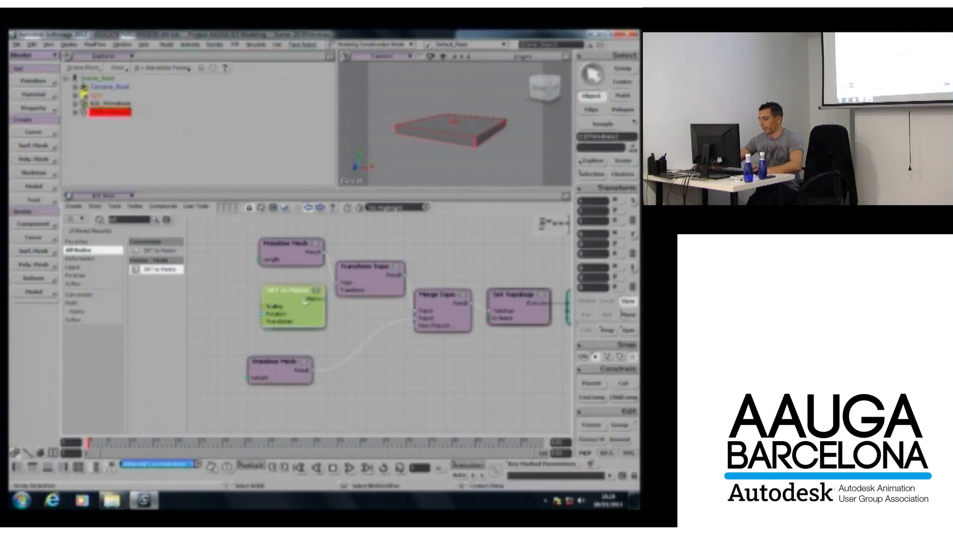
key(ctrl+d)
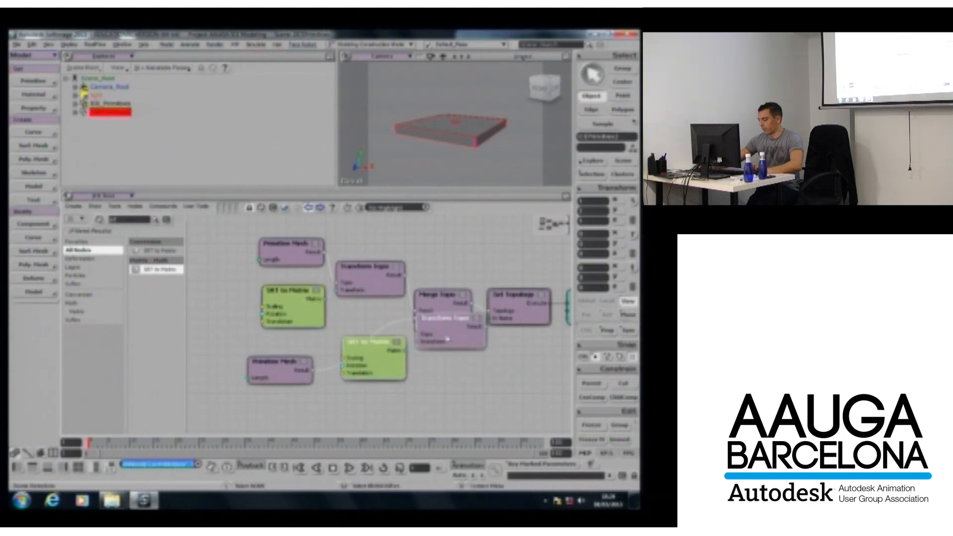
drag(446, 336, 428, 390)
drag(311, 371, 416, 318)
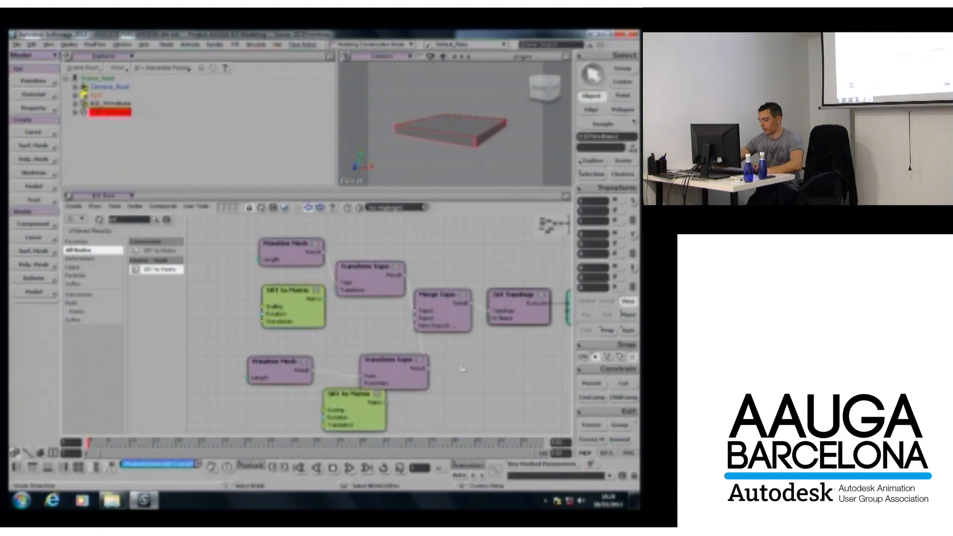
key(ctrl+r)
middle_drag(387, 361, 435, 349)
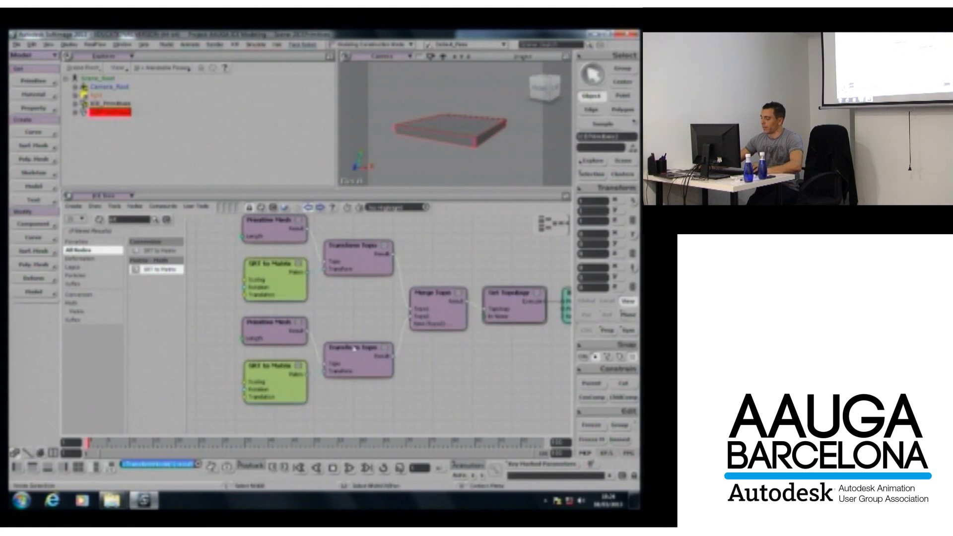
Set the X and Z scaling of the lower SRT to Matrix node to 1.
double_click(278, 364)
key(Tab)
key(Tab)
key(Return)
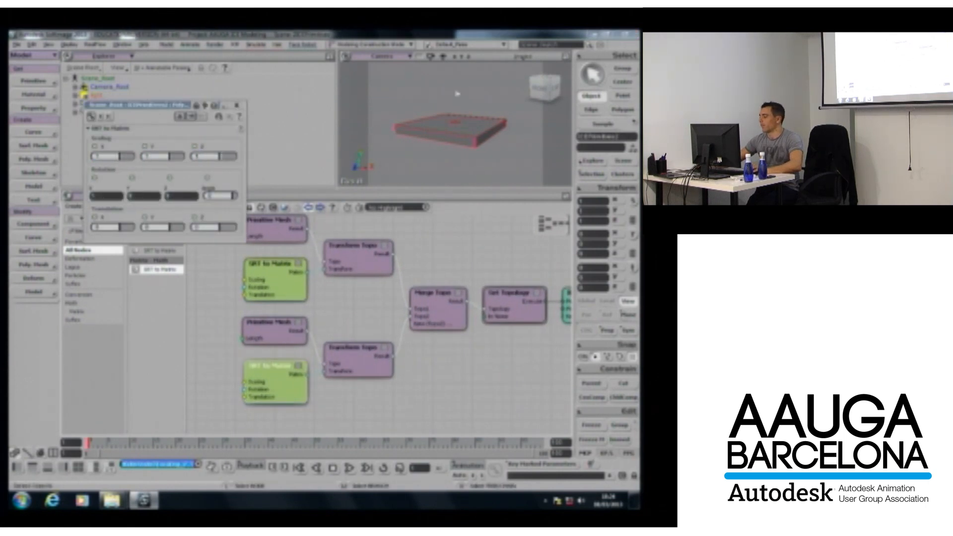
Examine the merged mesh in wireframe from another angle, restore the shaded display, and close the node properties.
middle_click(523, 57)
key(s)
right_drag(483, 103, 477, 110)
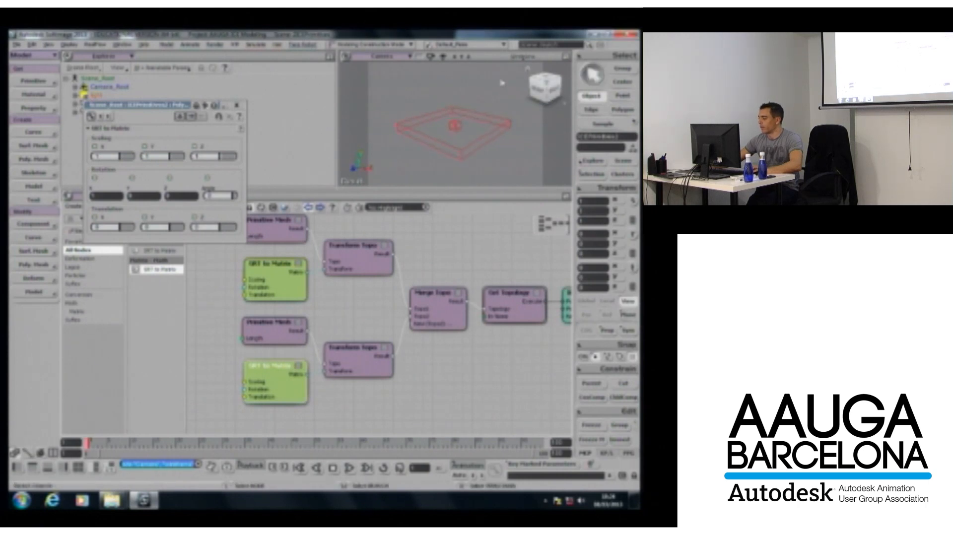
middle_click(521, 58)
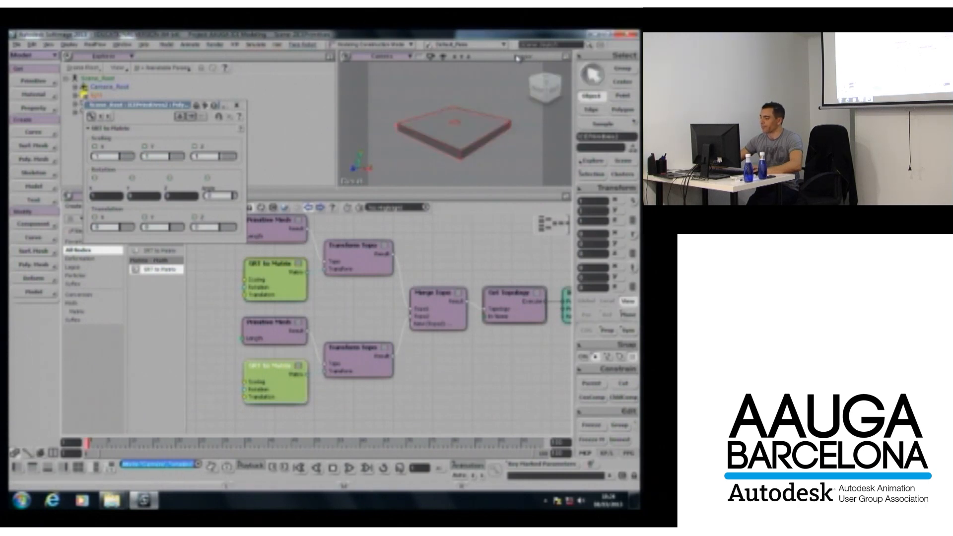
click(237, 105)
scroll(402, 153, down, 2)
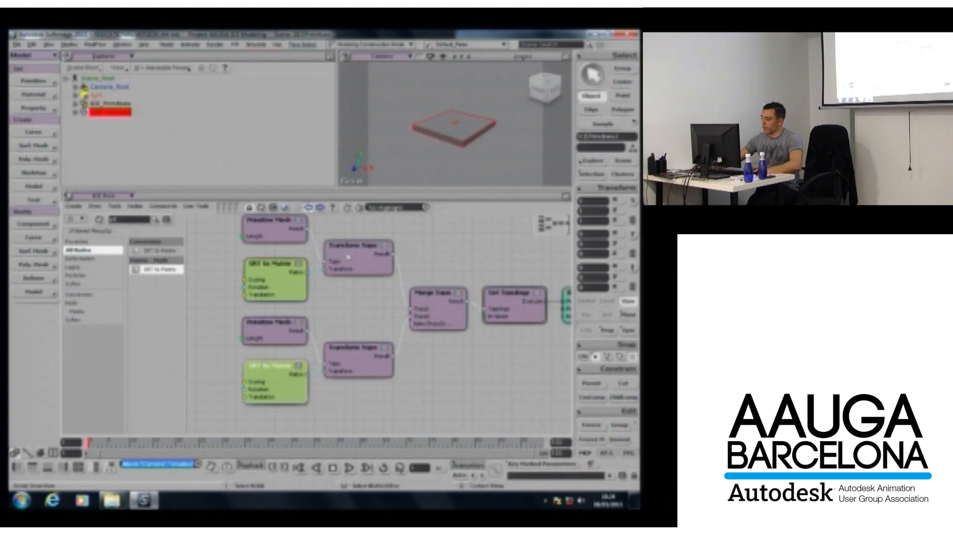
Set the Y scaling of the upper SRT to Matrix node to 0.5 and inspect the thinner slab.
double_click(268, 281)
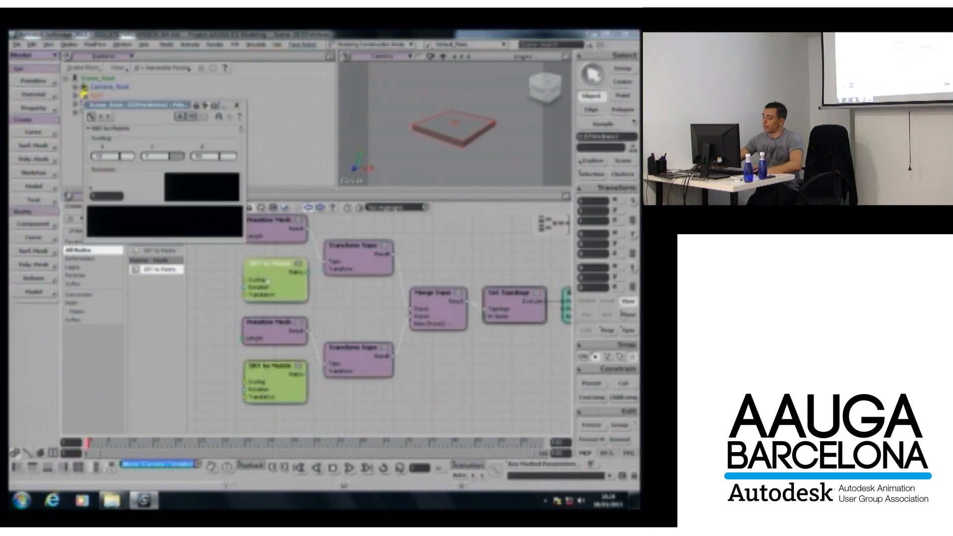
double_click(154, 157)
text(0.5)
key(Return)
right_drag(462, 132, 458, 128)
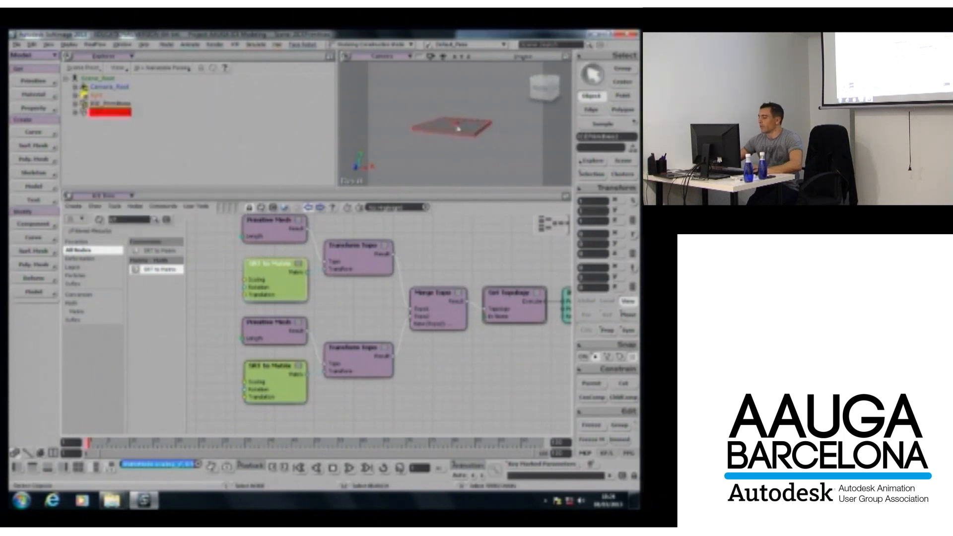
scroll(460, 126, up, 3)
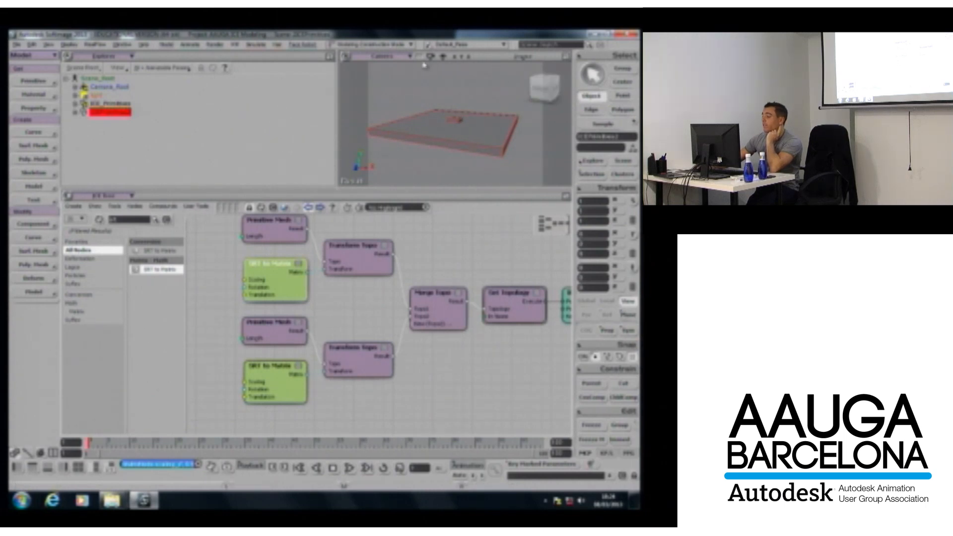
Switch the viewport to the Front view to examine the merged mesh edge-on.
click(407, 58)
click(423, 111)
click(403, 57)
click(434, 127)
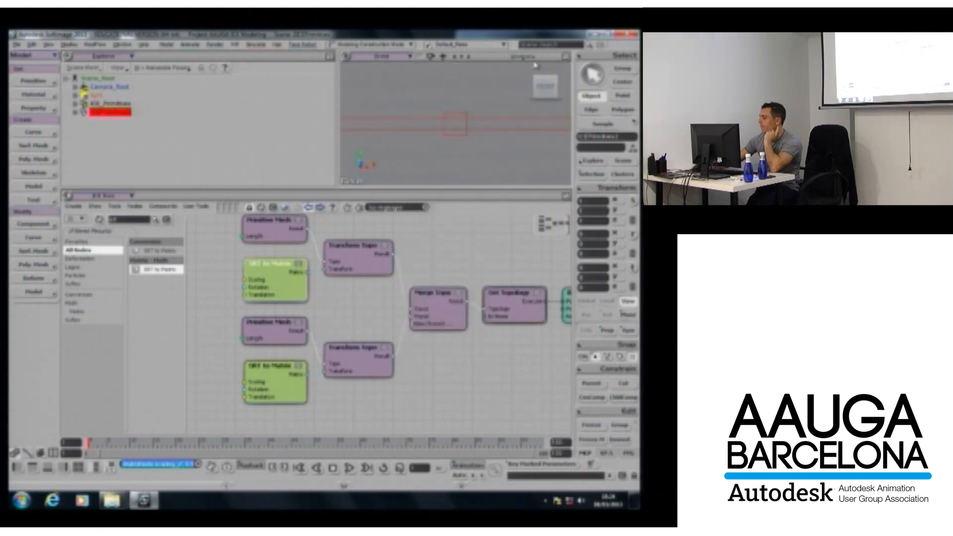
scroll(439, 128, down, 2)
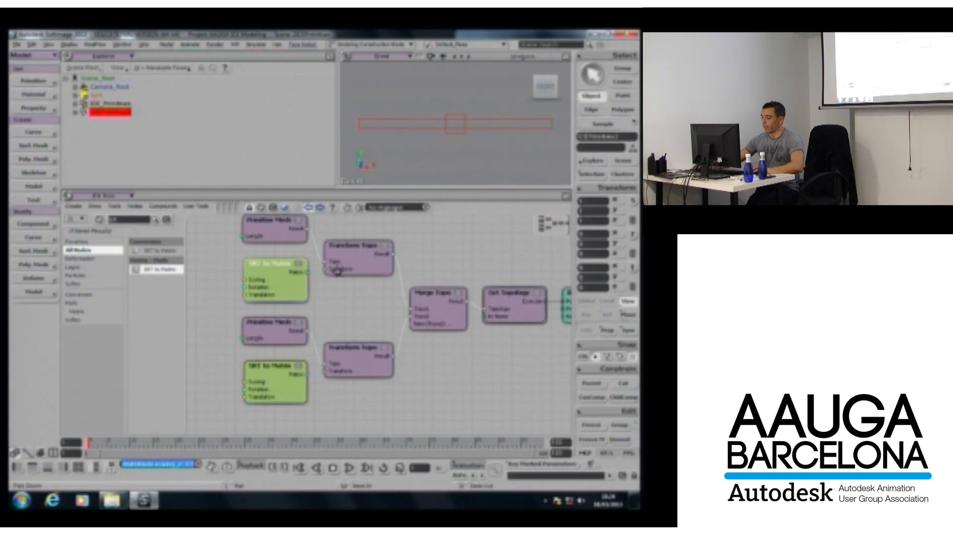
Review the scaling parameters of the upper SRT to Matrix node against its Scaling input port.
drag(333, 268, 390, 272)
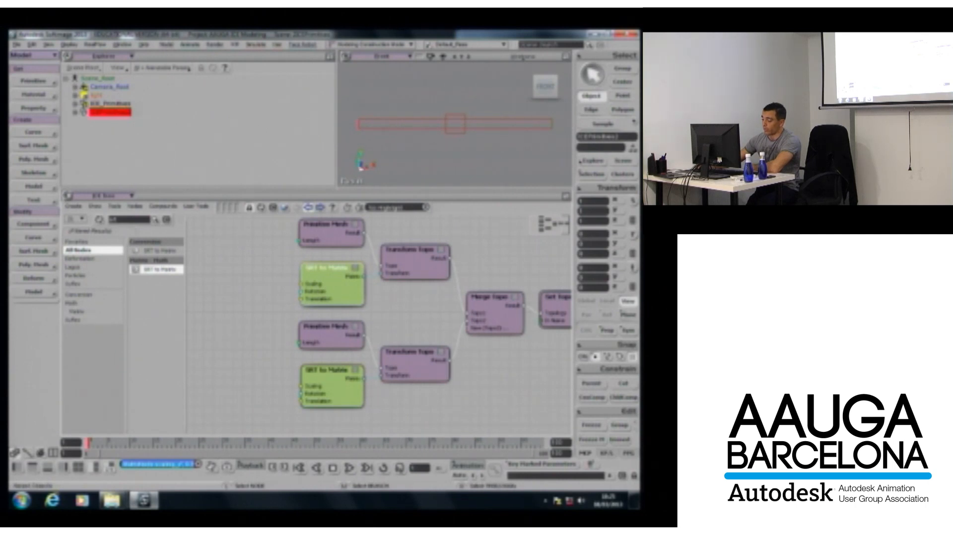
double_click(340, 290)
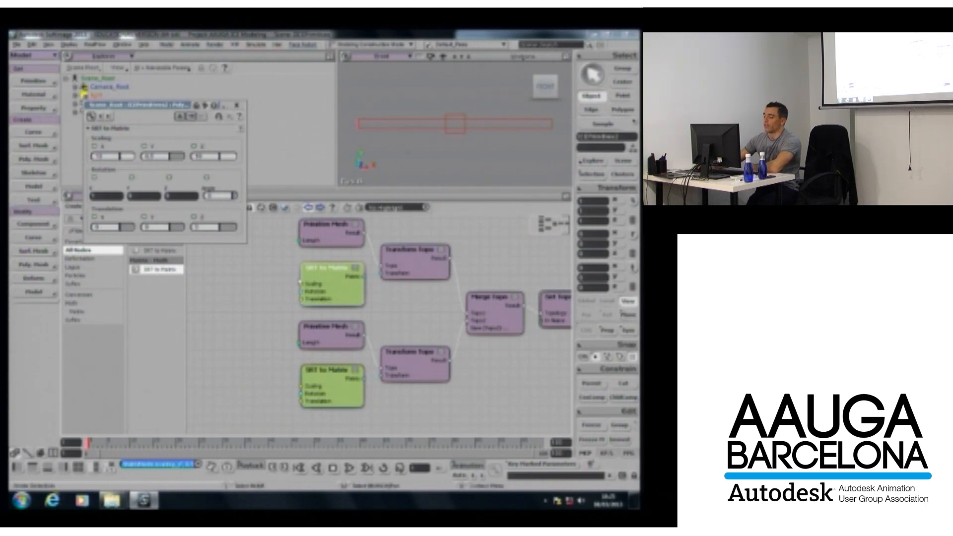
drag(301, 283, 248, 284)
drag(259, 342, 308, 286)
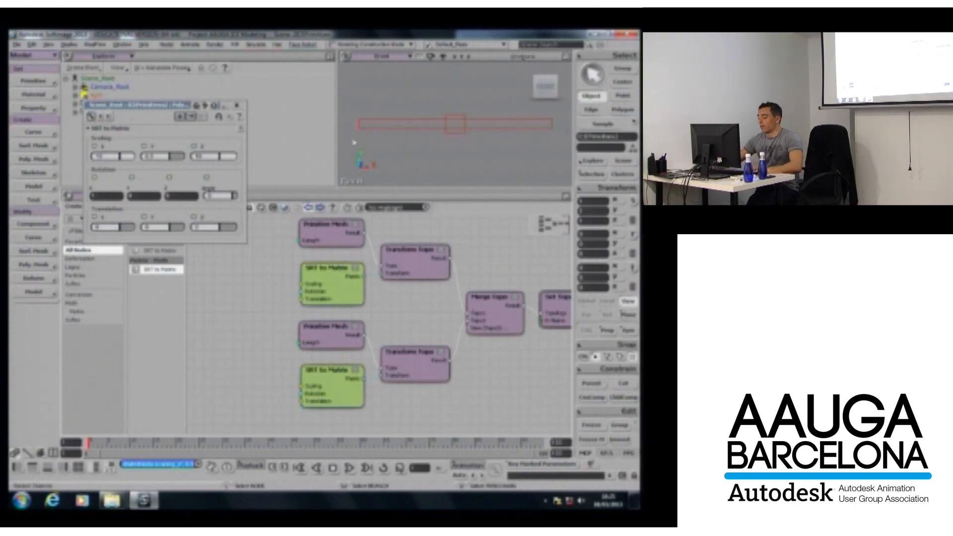
click(237, 105)
Find the Scalar to 3D Vector node, add it, and connect its Vector output to the upper SRT to Matrix's Translation input.
click(140, 219)
text(3d ve)
drag(170, 270, 201, 284)
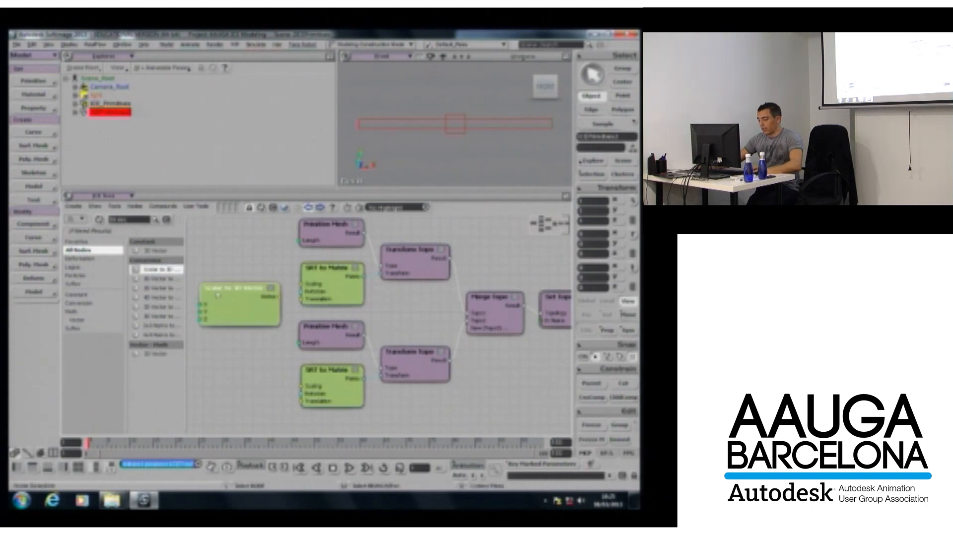
middle_drag(271, 291, 296, 281)
drag(305, 287, 316, 288)
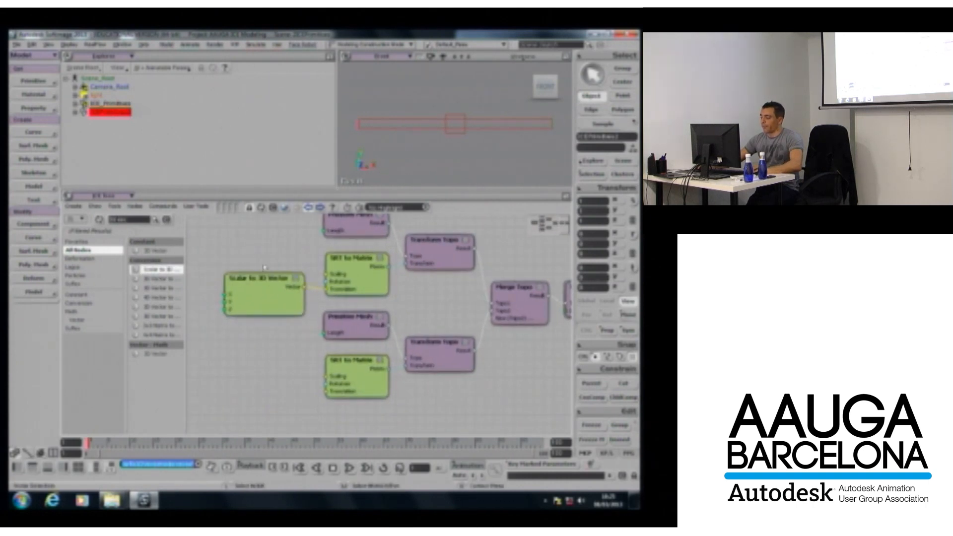
middle_drag(289, 318, 302, 313)
drag(263, 278, 268, 283)
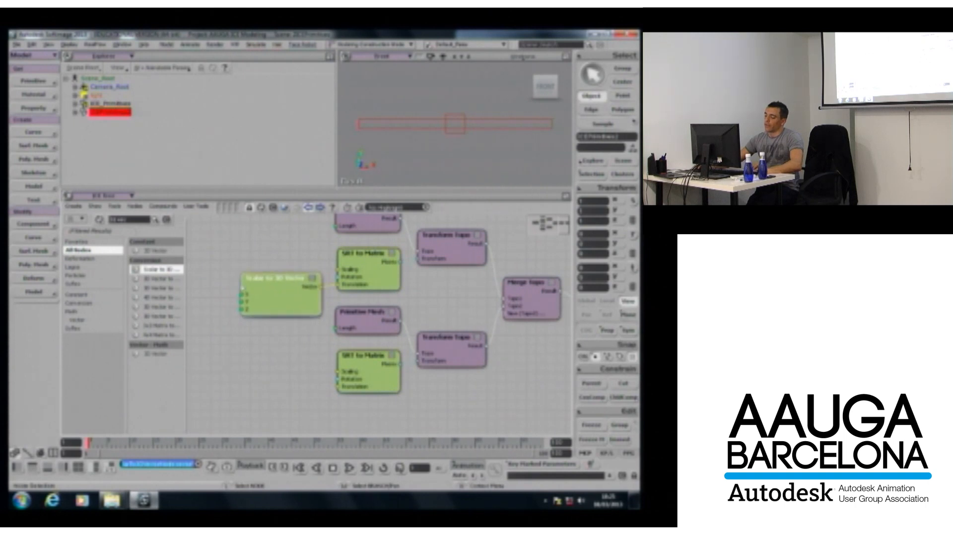
Add a Scalar node, connect it to the X and Z inputs of Scalar to 3D Vector, and set its value to 10.
drag(129, 219, 108, 219)
text(sca)
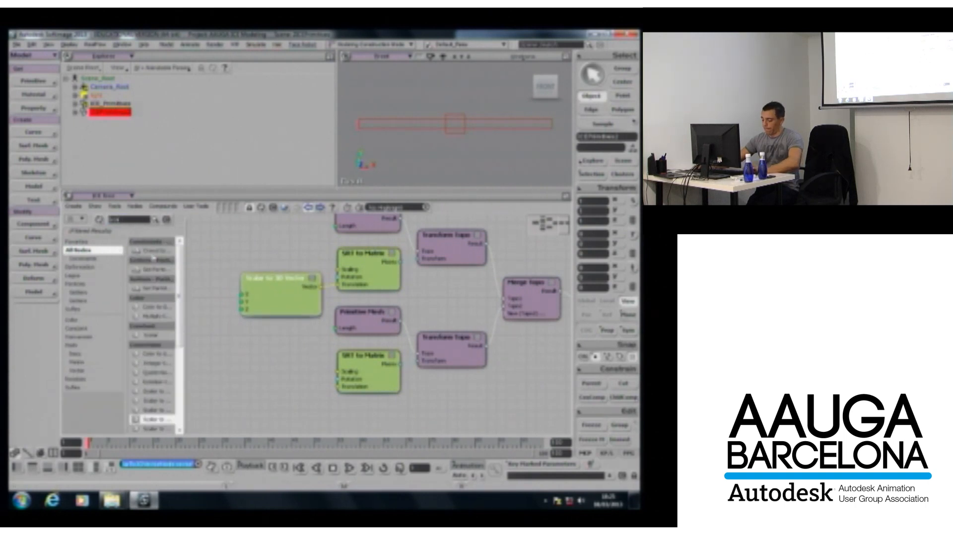
text(l)
drag(158, 275, 244, 327)
drag(222, 298, 197, 331)
double_click(197, 332)
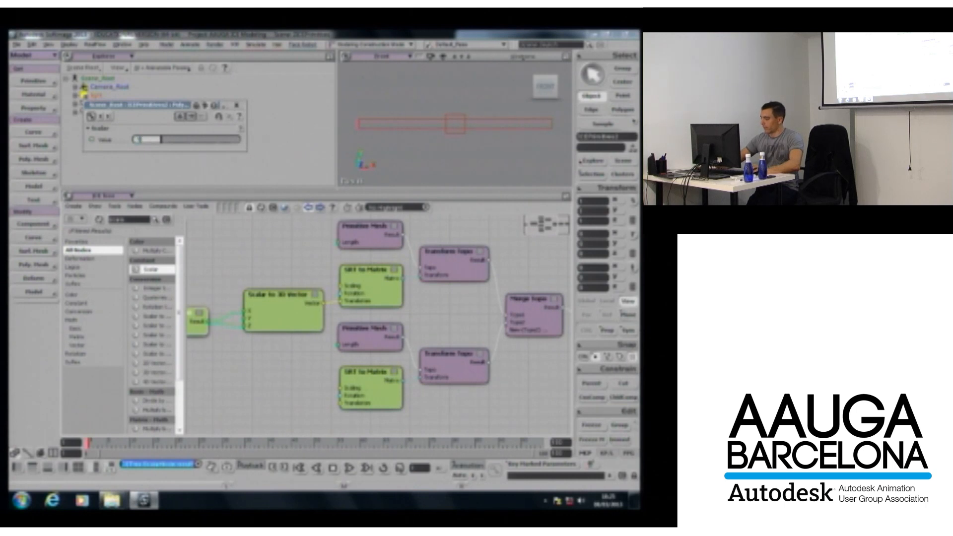
key(Return)
Switch the viewport to a perspective view and move the vector connection from Translation to the upper SRT to Matrix's Scaling input.
middle_click(386, 56)
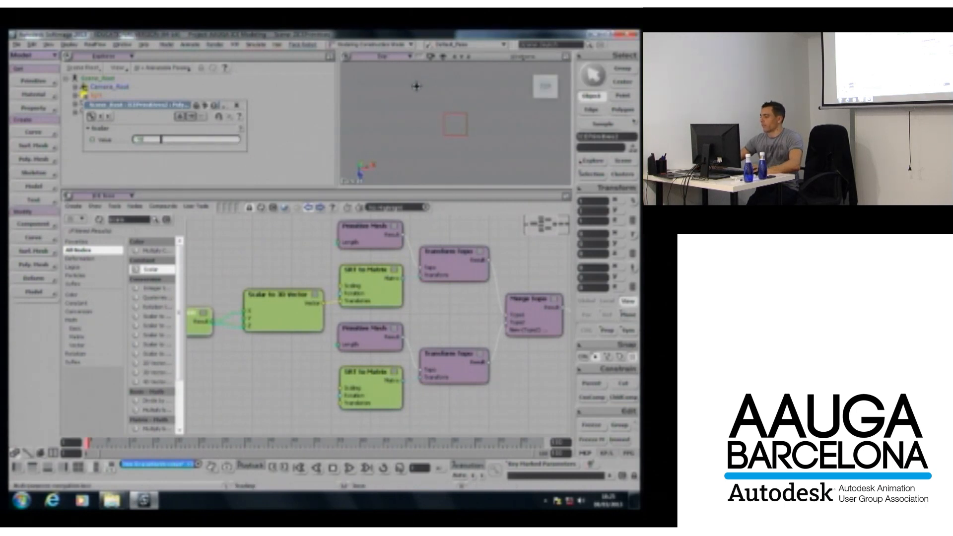
click(387, 57)
click(428, 106)
right_drag(428, 106, 406, 123)
drag(337, 301, 340, 286)
drag(281, 297, 282, 276)
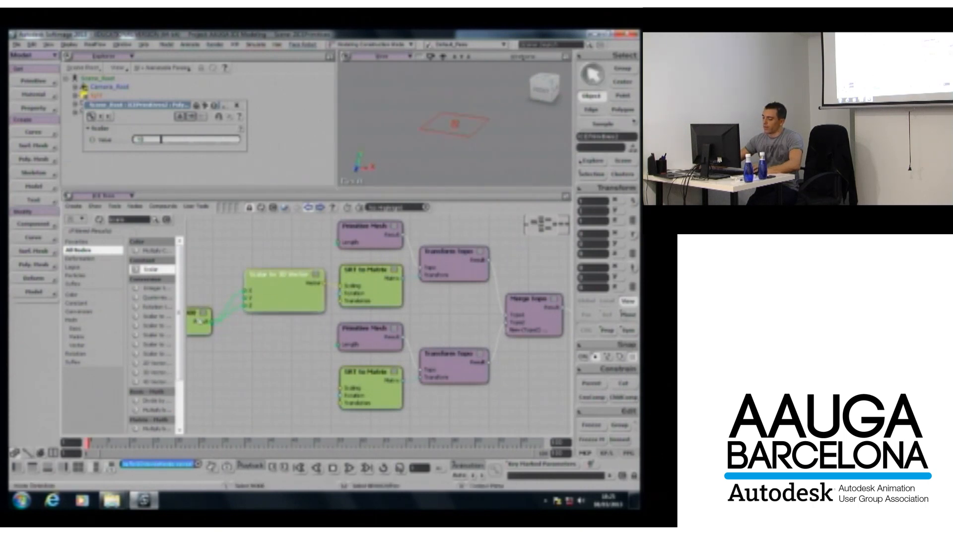
drag(198, 316, 218, 278)
Adjust the Y value of the Scalar to 3D Vector node to give the flat slab some thickness.
double_click(277, 301)
drag(165, 141, 165, 140)
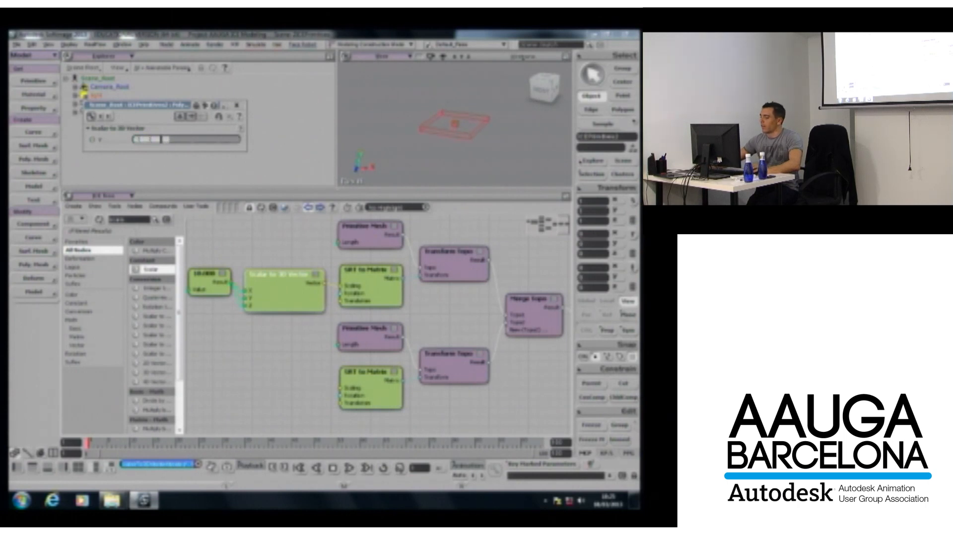
click(236, 105)
key(s)
drag(434, 150, 472, 153)
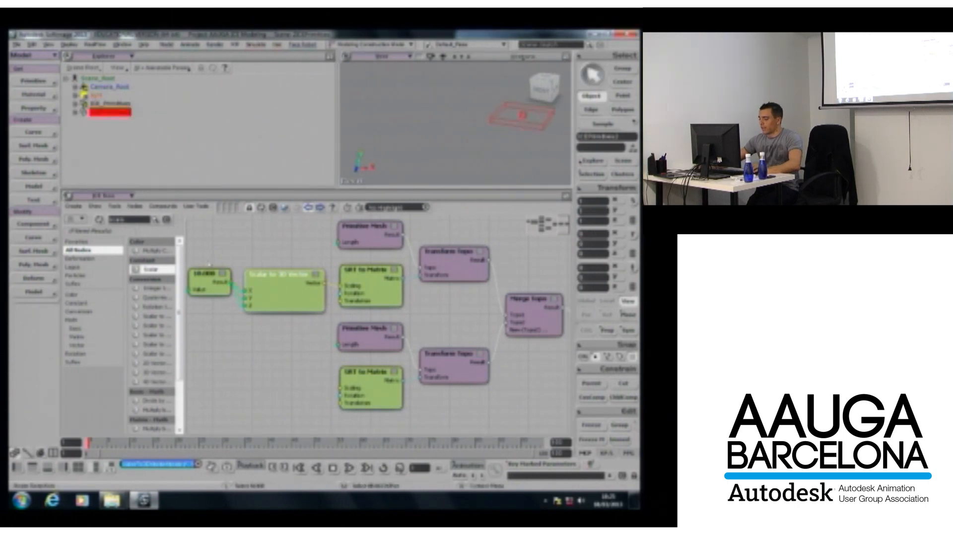
Copy the Scalar node, connect the copy to the Y input of Scalar to 3D Vector, and set its value to 1.
click(212, 291)
click(209, 327)
key(ctrl+v)
drag(405, 338, 243, 310)
double_click(214, 323)
text(1)
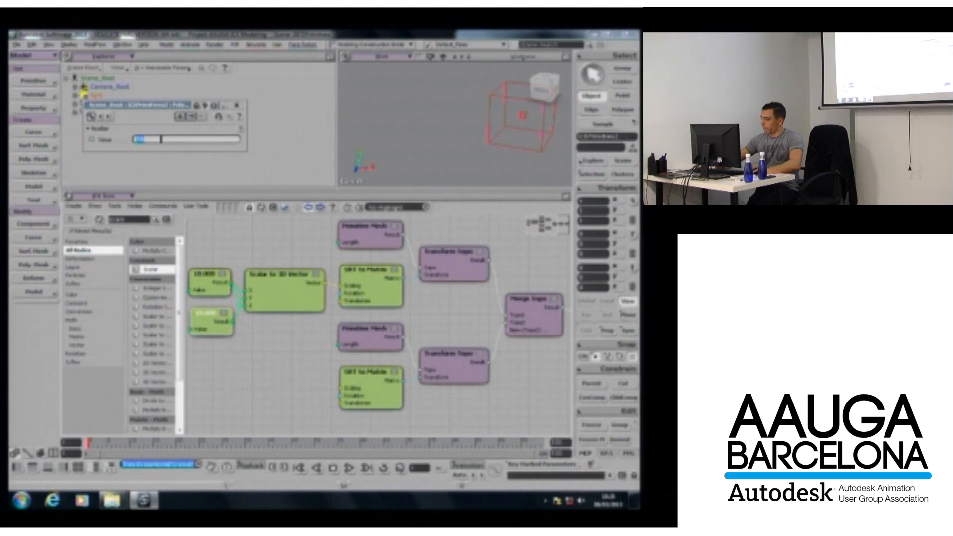
key(Return)
click(237, 105)
key(f)
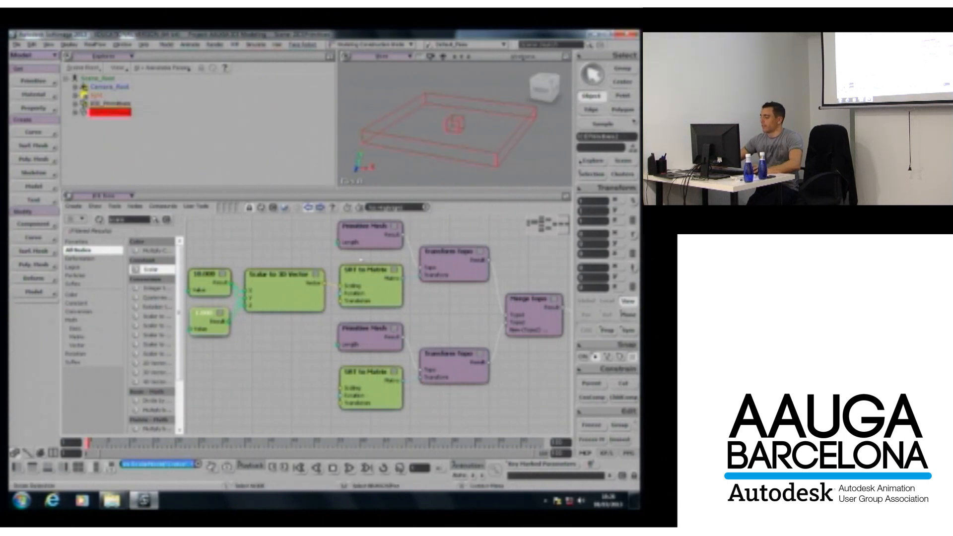
Inspect the upper SRT to Matrix node's own scaling values, and reconnect the 3D vector to its Scaling input.
middle_drag(278, 334, 301, 332)
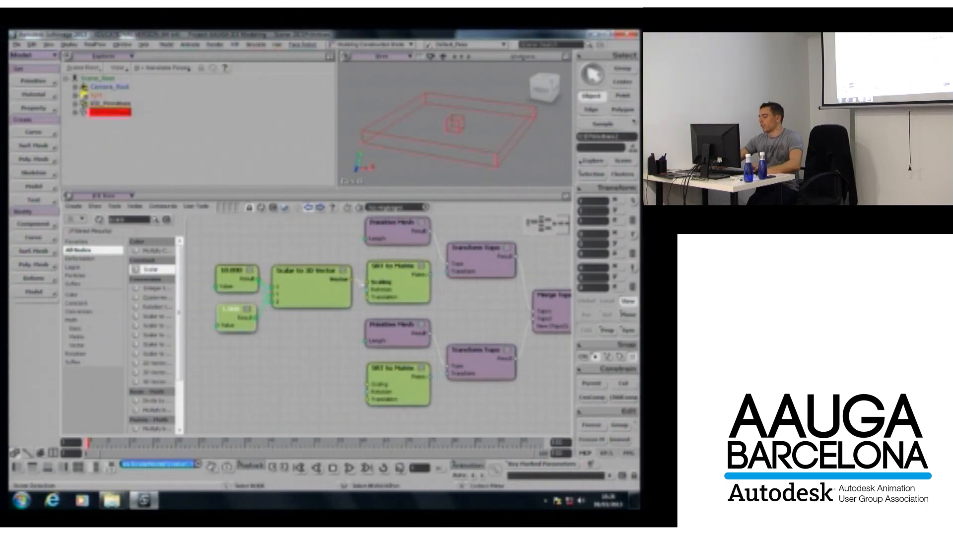
double_click(392, 271)
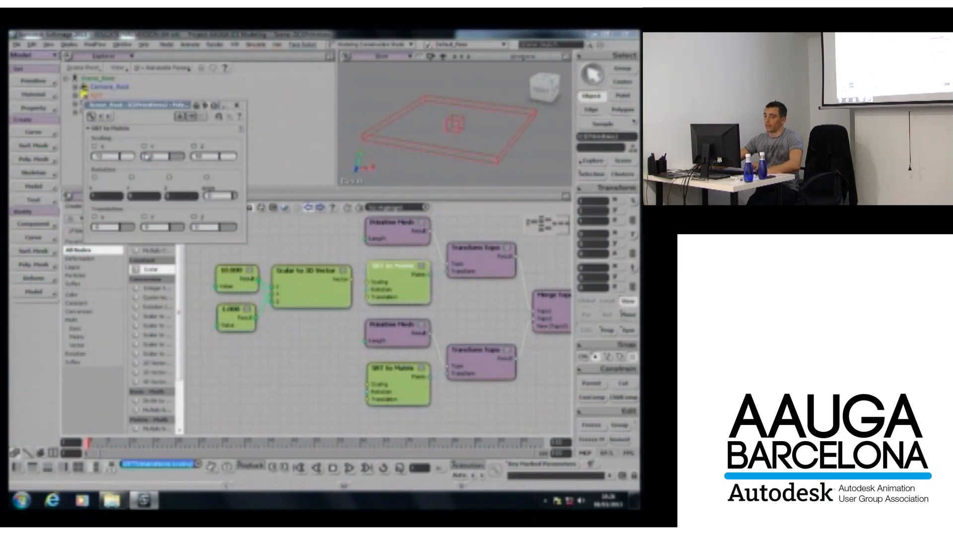
click(237, 106)
drag(353, 281, 368, 282)
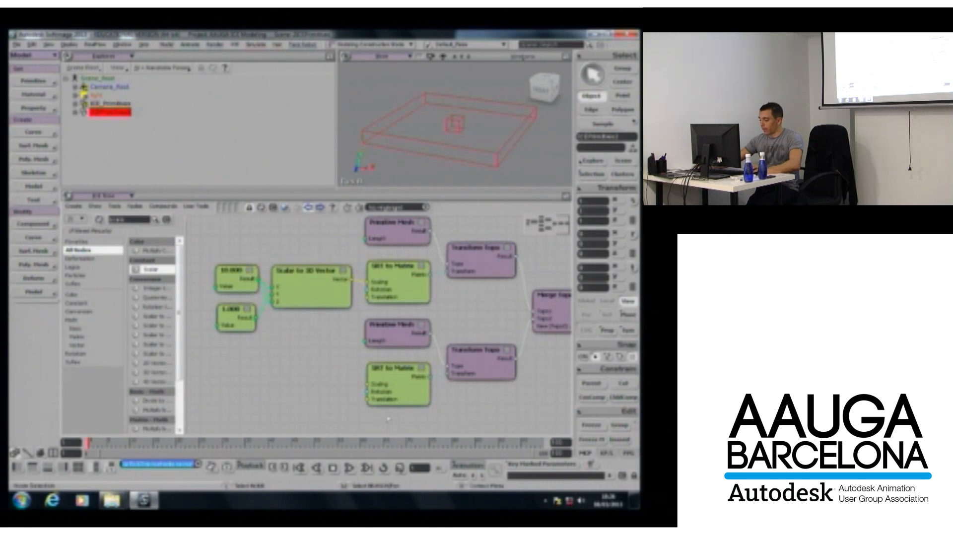
drag(258, 280, 299, 386)
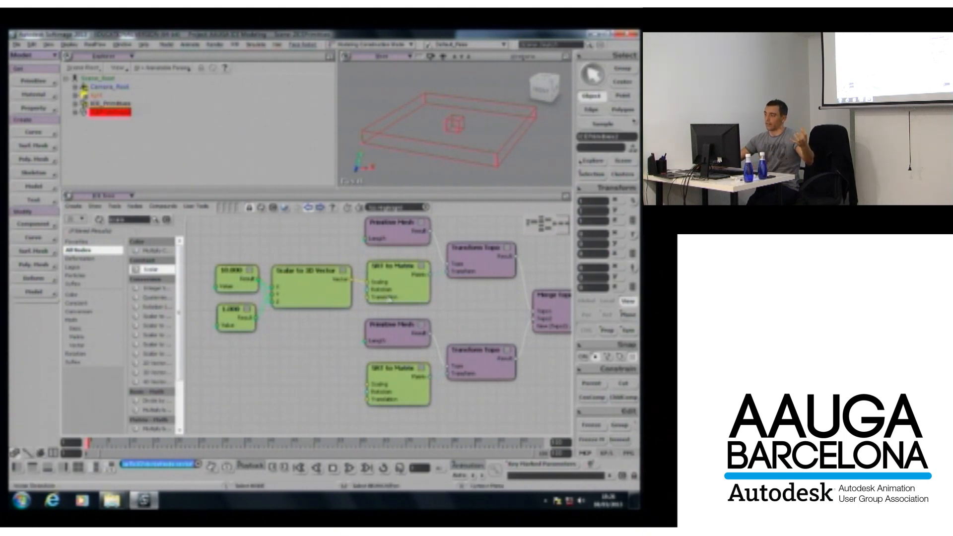
Switch the viewport to the front view and set the Scalar node feeding the slab's Y scale to 2.
mouse_move(318, 371)
middle_down()
mouse_move(325, 357)
mouse_move(316, 355)
middle_up()
mouse_move(235, 303)
mouse_down()
mouse_move(243, 290)
mouse_move(234, 304)
mouse_up()
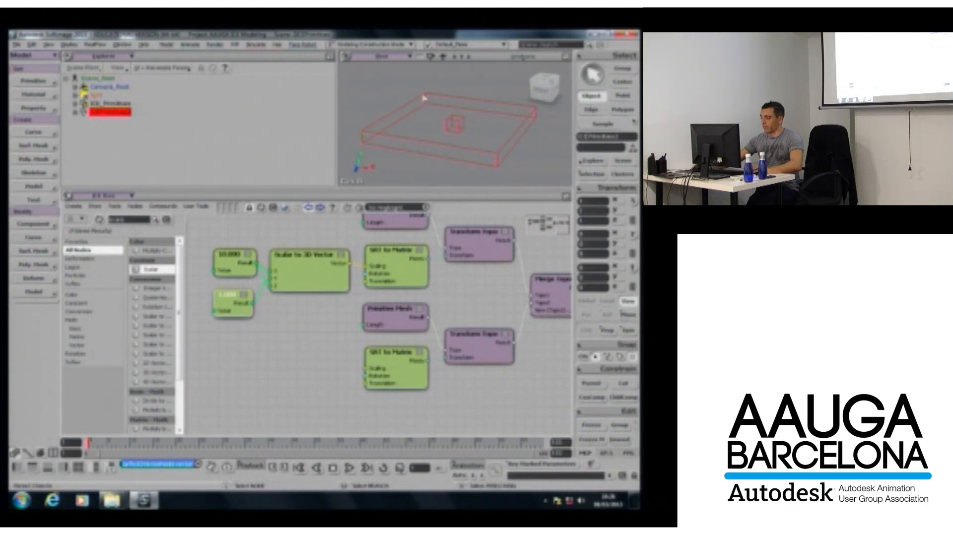
middle_click(382, 56)
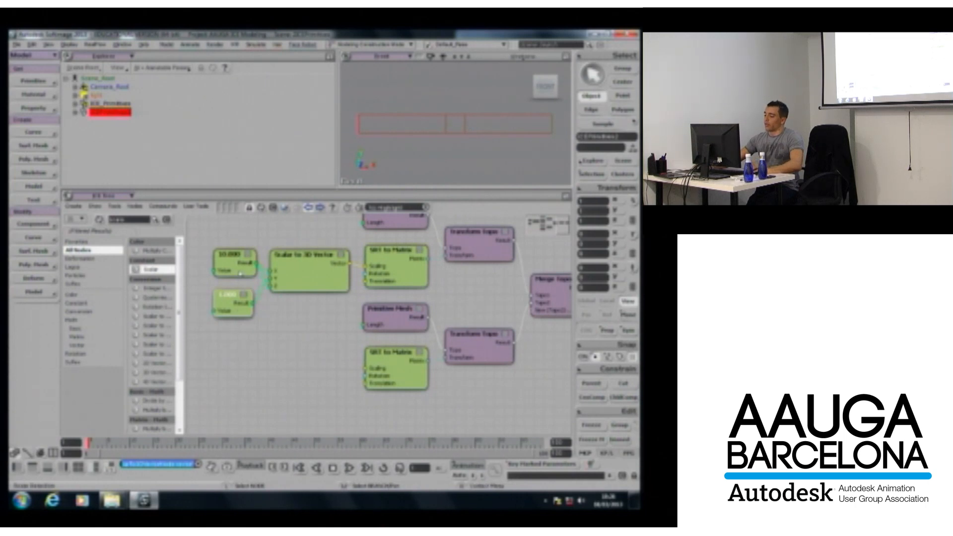
double_click(235, 307)
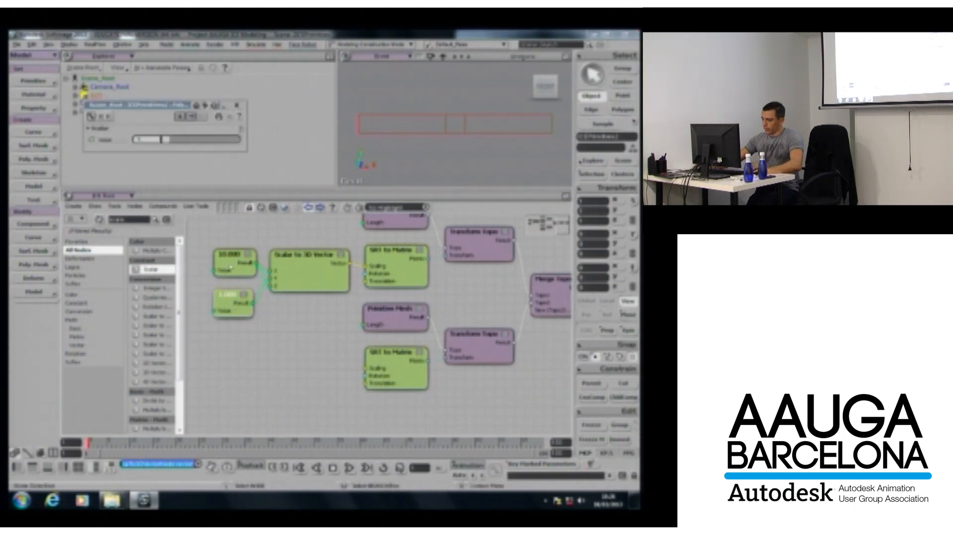
drag(166, 139, 161, 139)
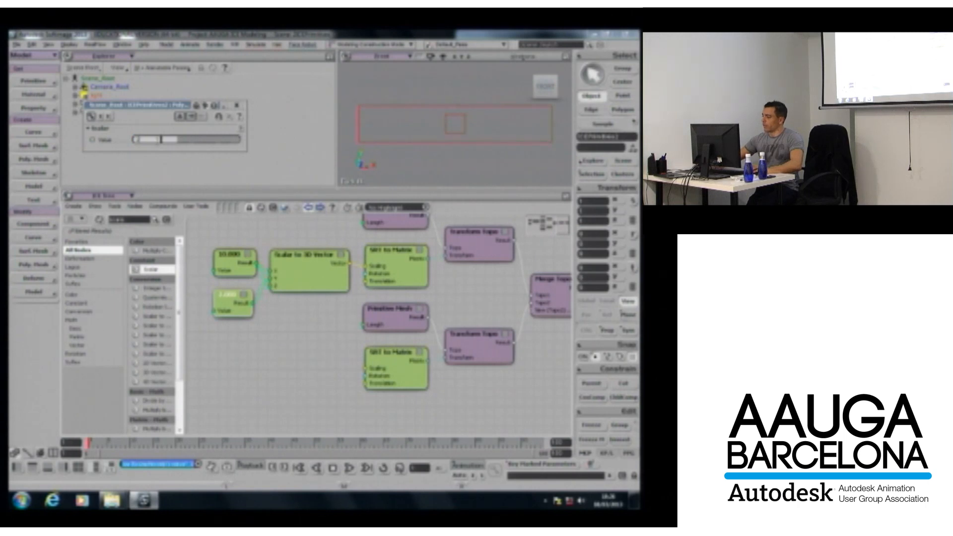
click(237, 105)
Add a Multiply by Scalar node, connect the slab's Y scalar to its Value input, and set its factor.
middle_drag(274, 290, 285, 273)
click(142, 222)
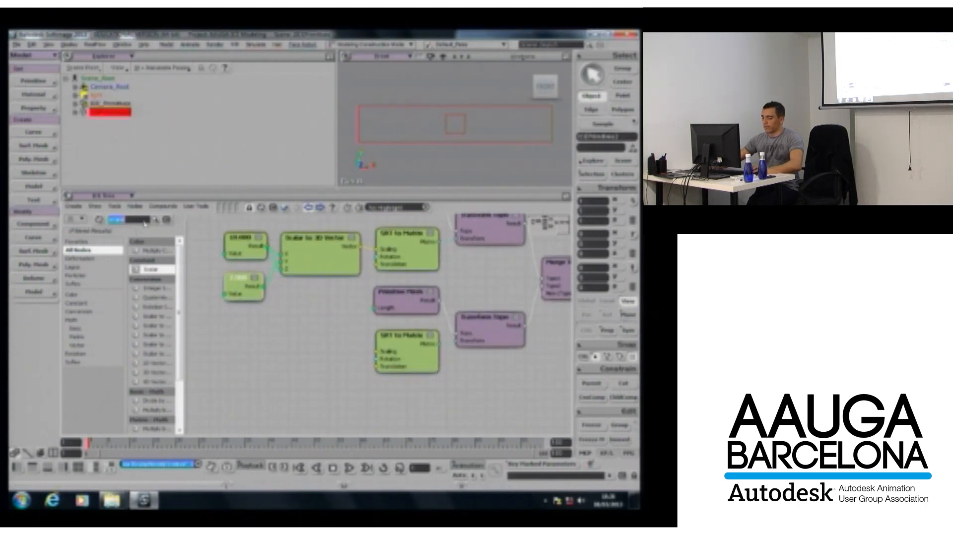
text(mult)
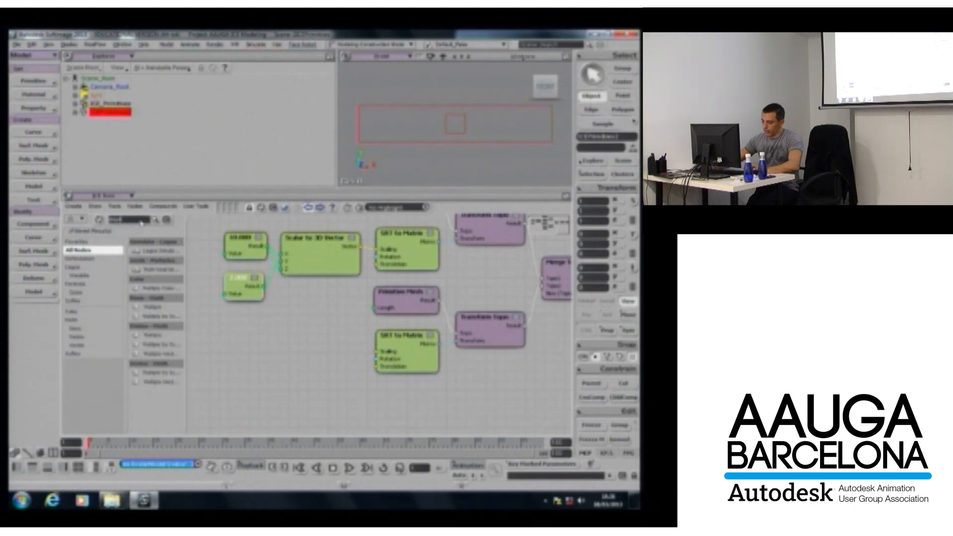
drag(158, 317, 269, 334)
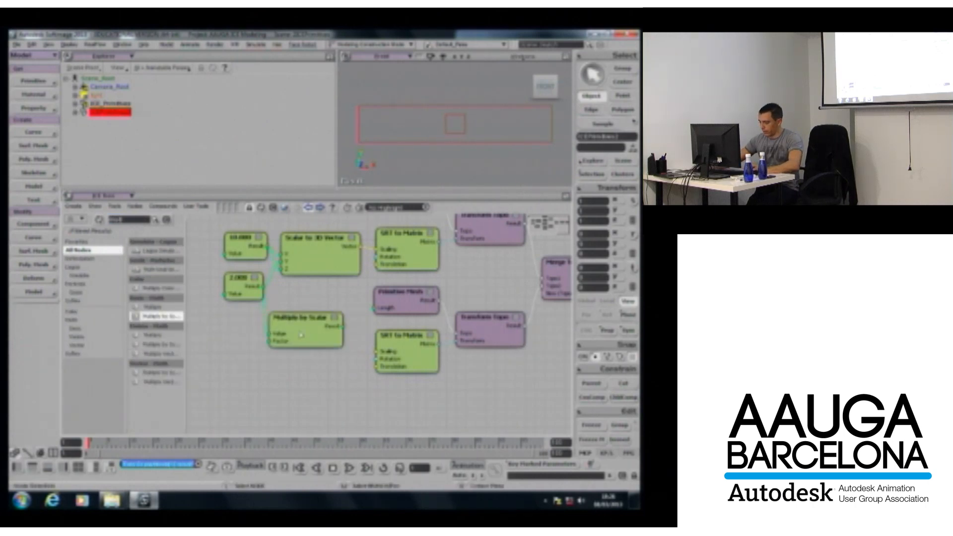
double_click(300, 325)
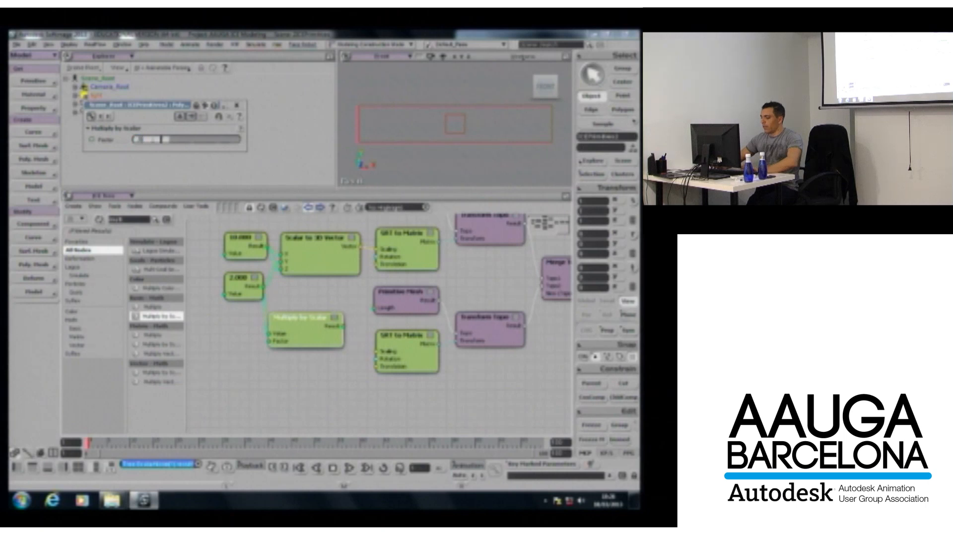
click(239, 108)
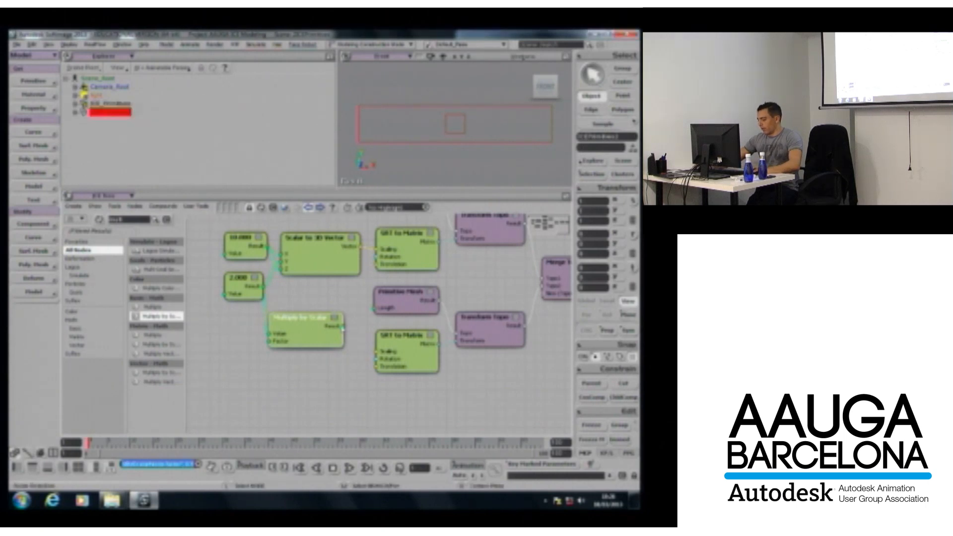
Copy the Scalar to 3D Vector node, feed the copy's Y from Multiply by Scalar, and connect it to the lower SRT to Matrix's Translation.
click(329, 261)
key(ctrl+c)
click(302, 387)
key(ctrl+v)
drag(441, 346, 376, 367)
drag(310, 382, 337, 372)
drag(326, 334, 291, 388)
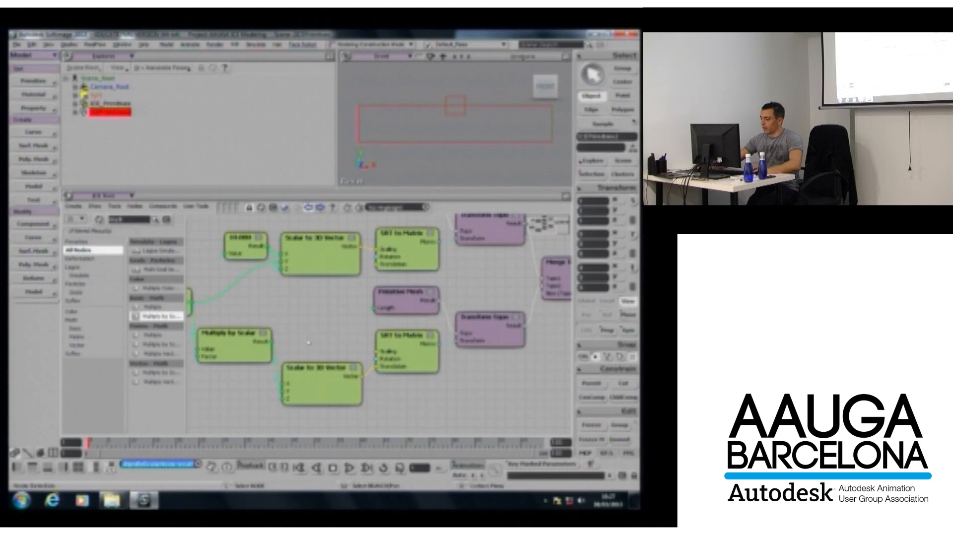
Duplicate the lower Scalar to 3D Vector node, connect the copy to the lower SRT to Matrix's Scaling input, and set its component values.
key(a)
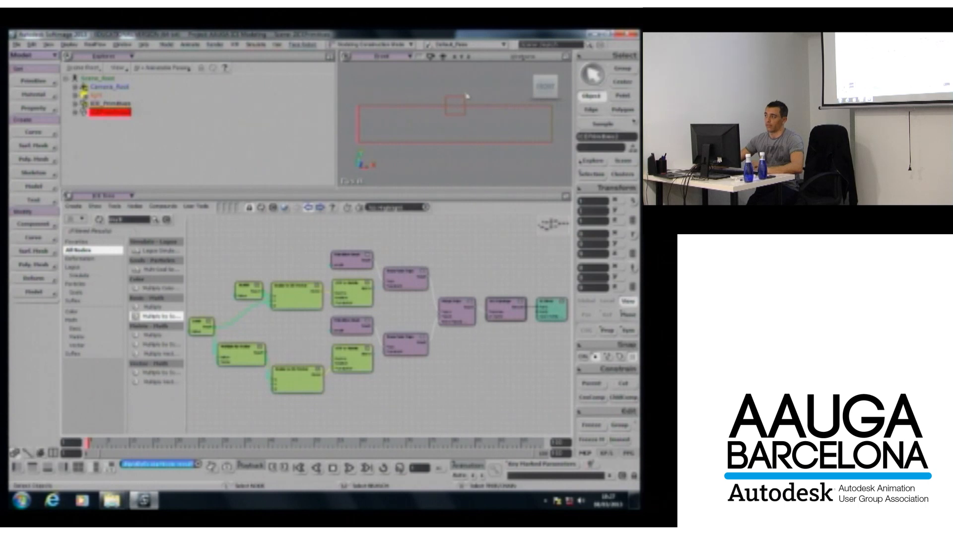
drag(314, 367, 357, 316)
scroll(368, 300, up, 4)
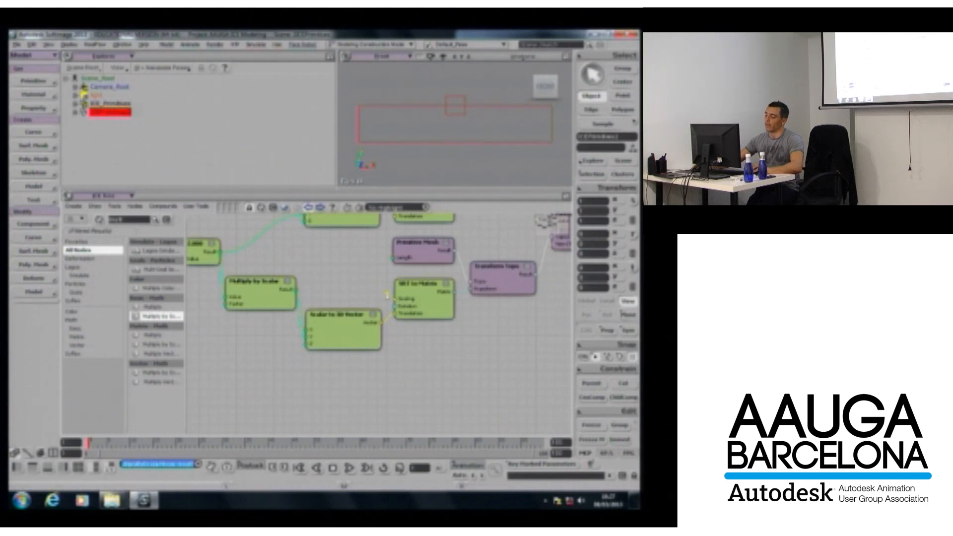
click(337, 342)
key(ctrl+d)
drag(412, 341, 396, 298)
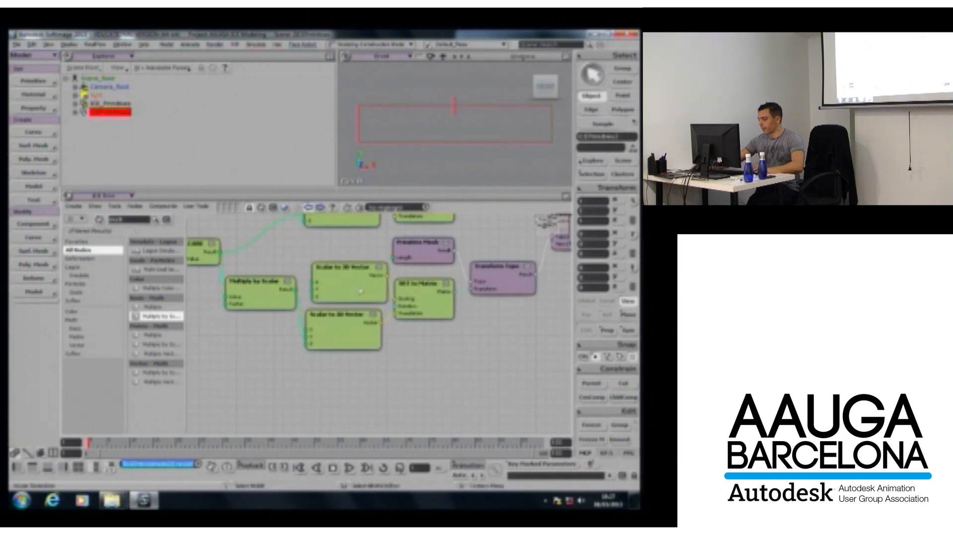
double_click(360, 291)
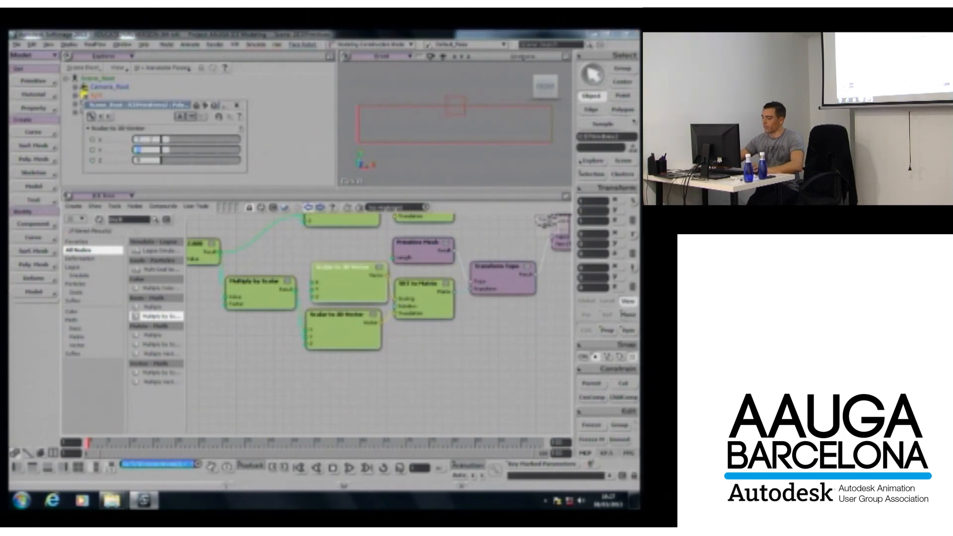
click(236, 106)
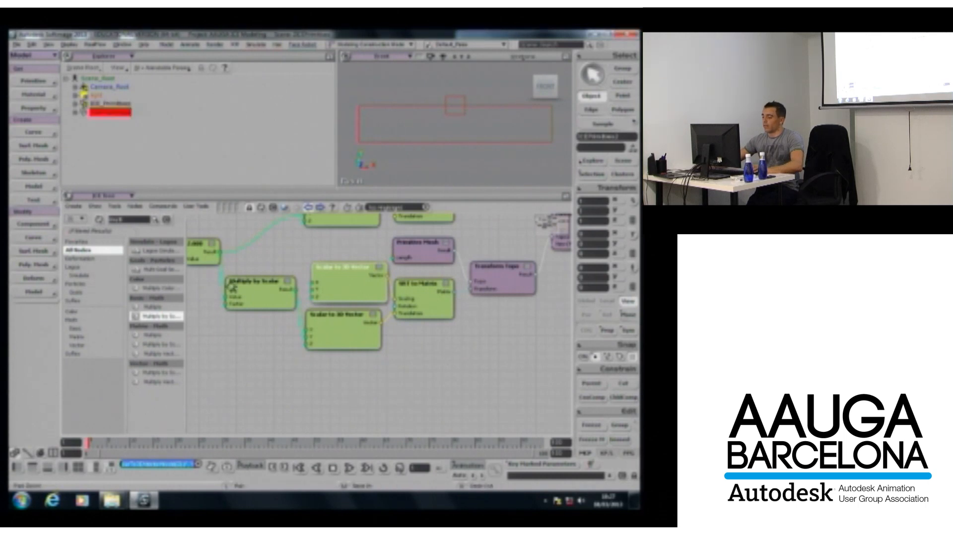
Copy the slab's Y Scalar node, set the copy to 1, and connect it to the Y input of the small cube's scaling vector.
middle_drag(229, 284, 284, 276)
click(259, 254)
key(ctrl+c)
key(ctrl+v)
drag(391, 338, 288, 344)
double_click(289, 344)
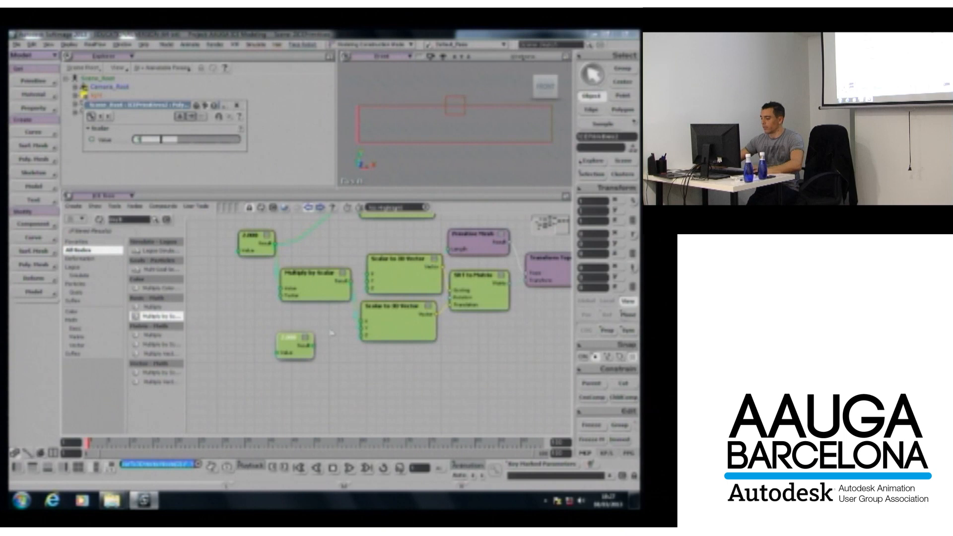
drag(314, 346, 373, 282)
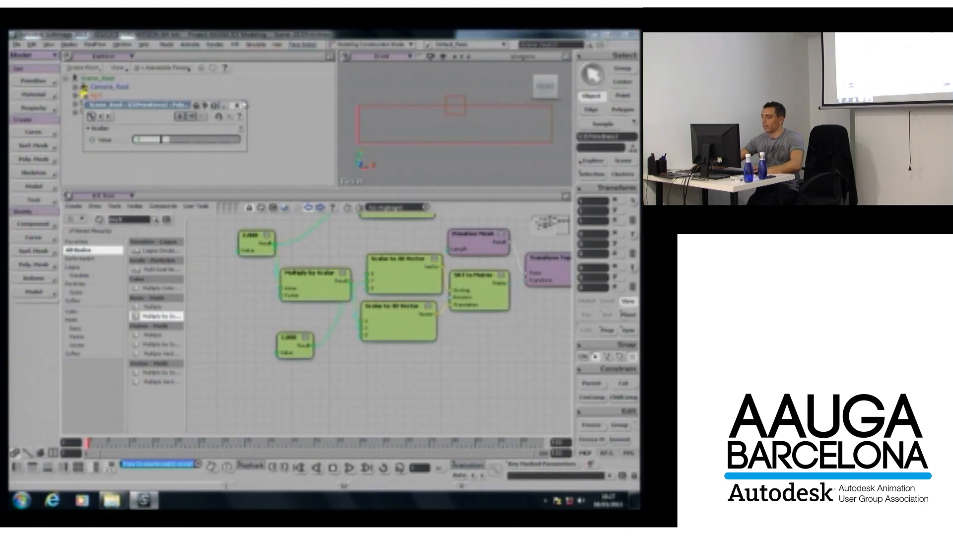
click(236, 106)
middle_drag(404, 326, 417, 327)
drag(441, 283, 422, 280)
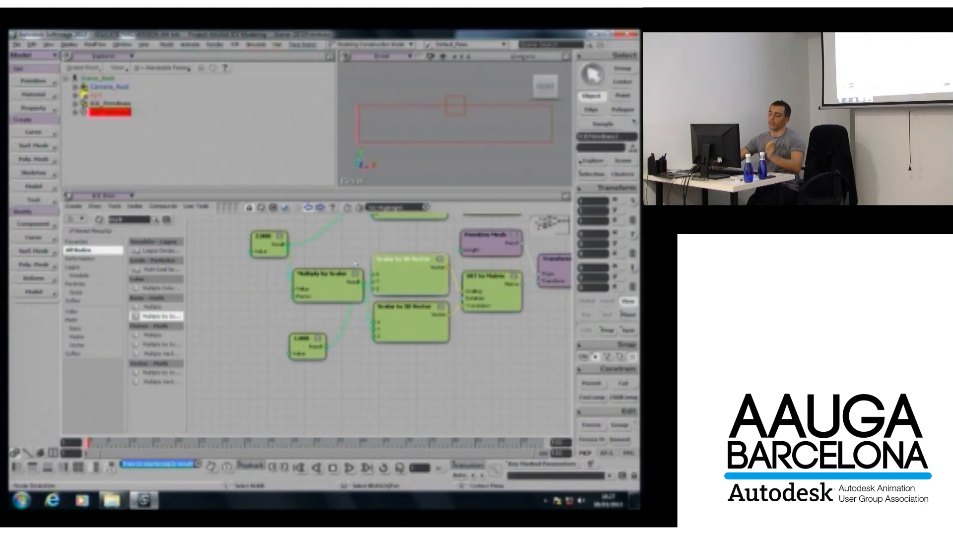
drag(302, 350, 256, 322)
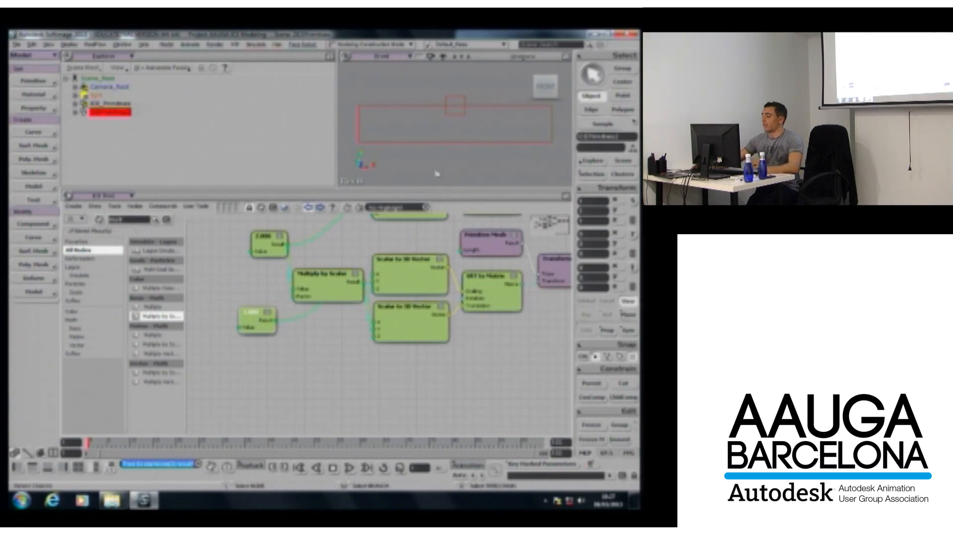
Copy the Multiply by Scalar node and connect the small cube's Y scalar to the copy's Value input.
click(322, 289)
key(ctrl+c)
key(ctrl+v)
drag(398, 341, 309, 351)
drag(276, 322, 287, 354)
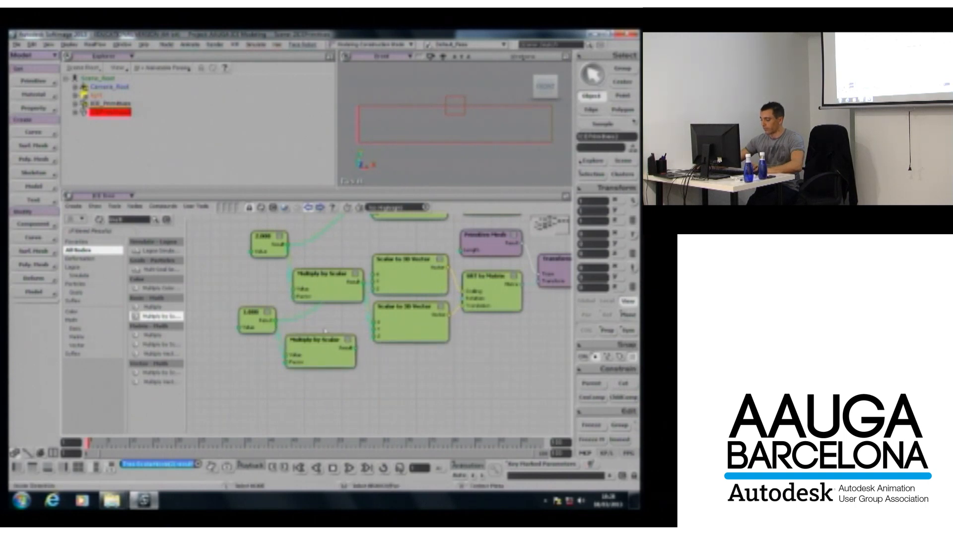
Insert an Add node that sums both Multiply by Scalar results and feeds the Y input of the small cube's translation vector.
middle_drag(327, 281, 261, 284)
middle_drag(319, 349, 262, 349)
double_click(120, 220)
text(add)
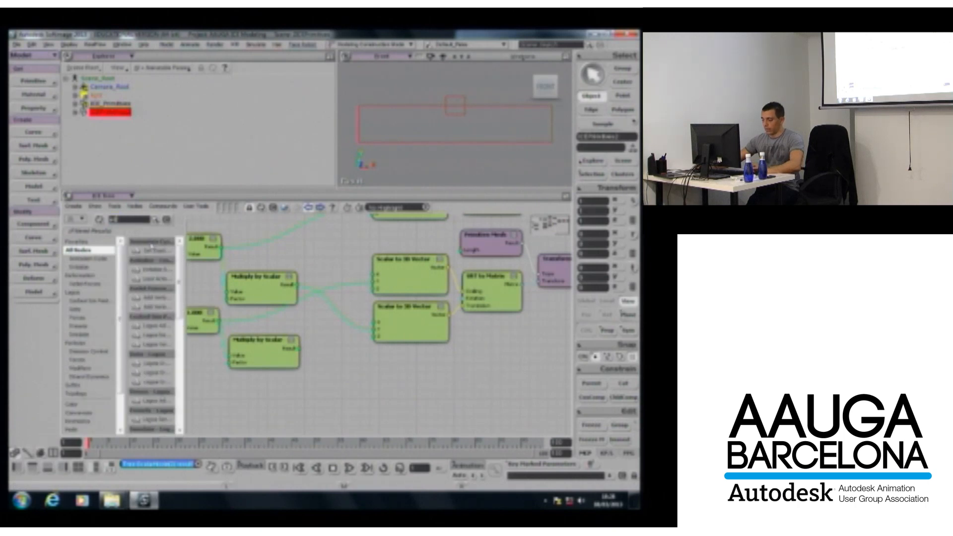
drag(148, 372, 375, 335)
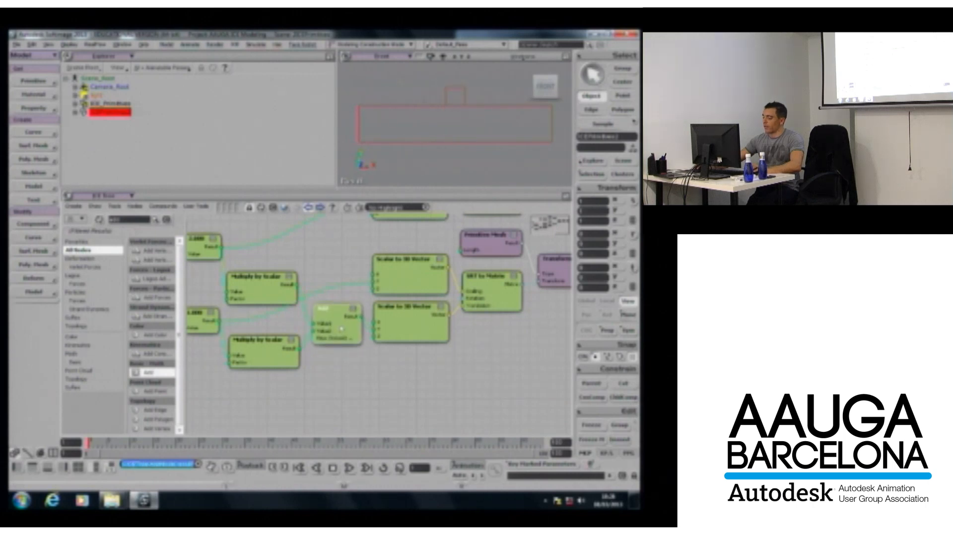
Adjust the slab's Y Scalar value to test that the small cube follows the slab's top face.
scroll(363, 348, down, 3)
scroll(363, 348, down, 1)
double_click(248, 275)
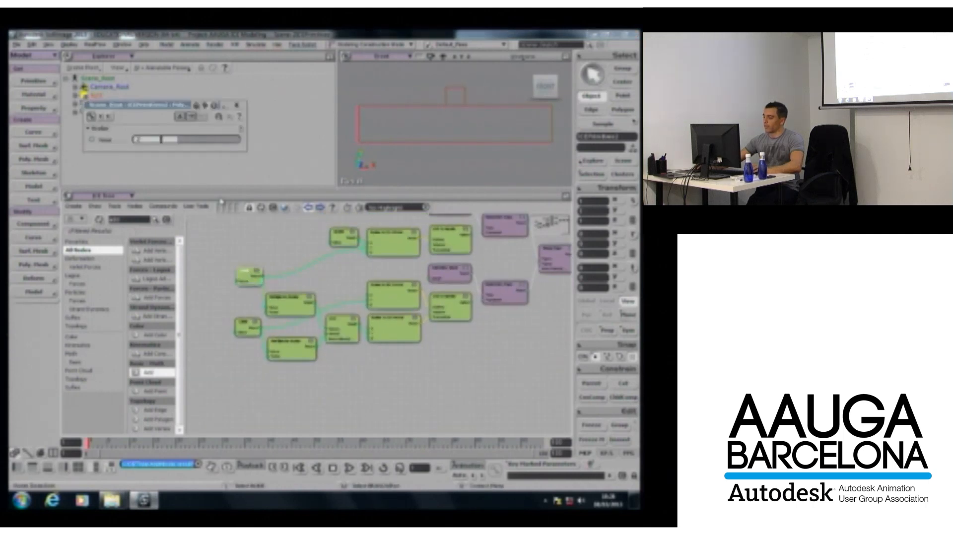
mouse_move(180, 140)
mouse_down()
mouse_move(214, 142)
mouse_move(168, 142)
mouse_move(179, 143)
mouse_up()
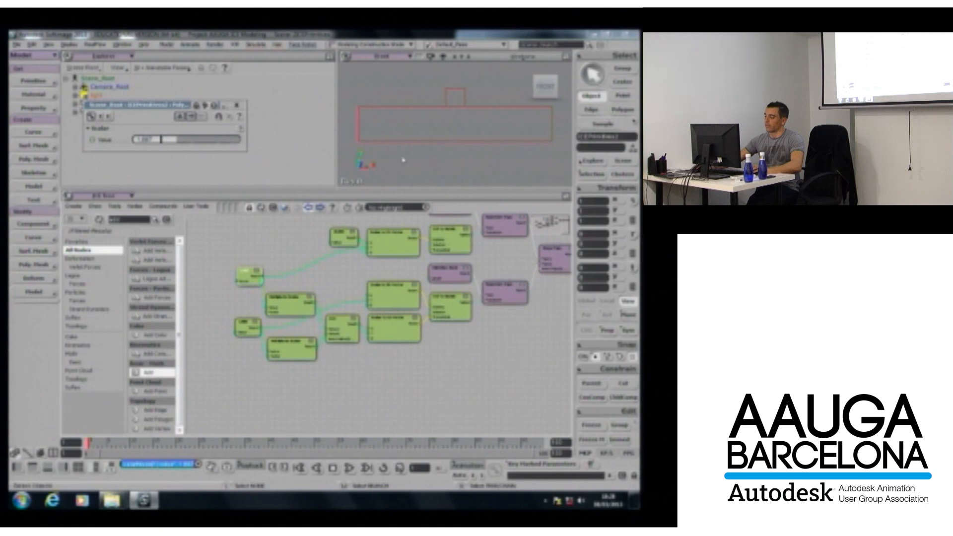
click(237, 106)
Frame the whole ICE tree and rearrange its nodes automatically.
click(286, 259)
key(a)
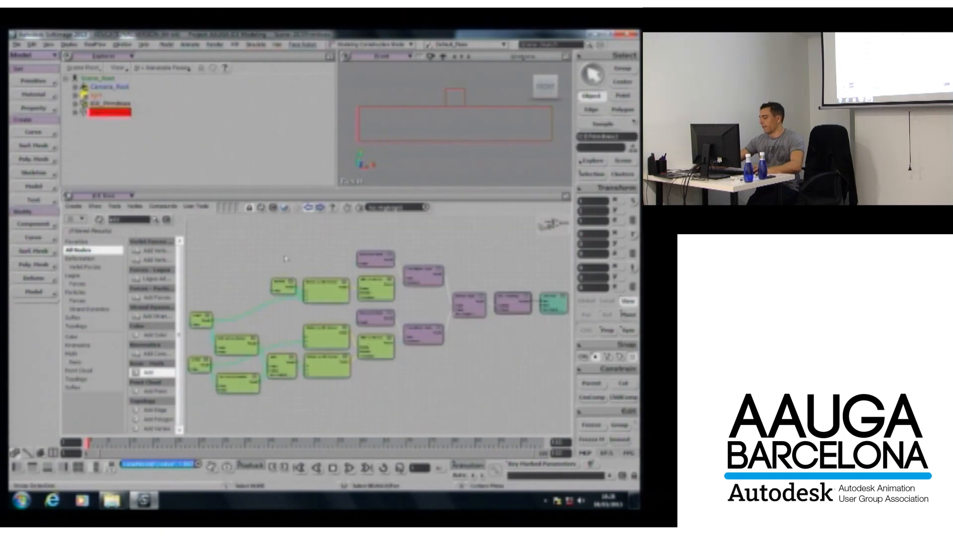
key(ctrl+r)
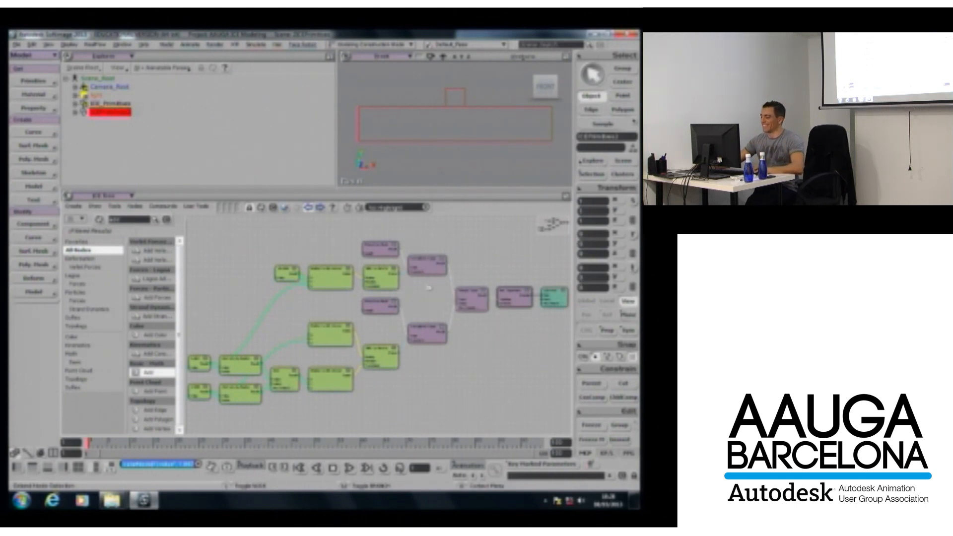
Examine the rearranged tree from the Merge Topo node back to the SRT to Matrix and vector nodes.
scroll(419, 248, up, 1)
scroll(419, 248, up, 2)
drag(420, 248, 404, 273)
scroll(407, 285, up, 2)
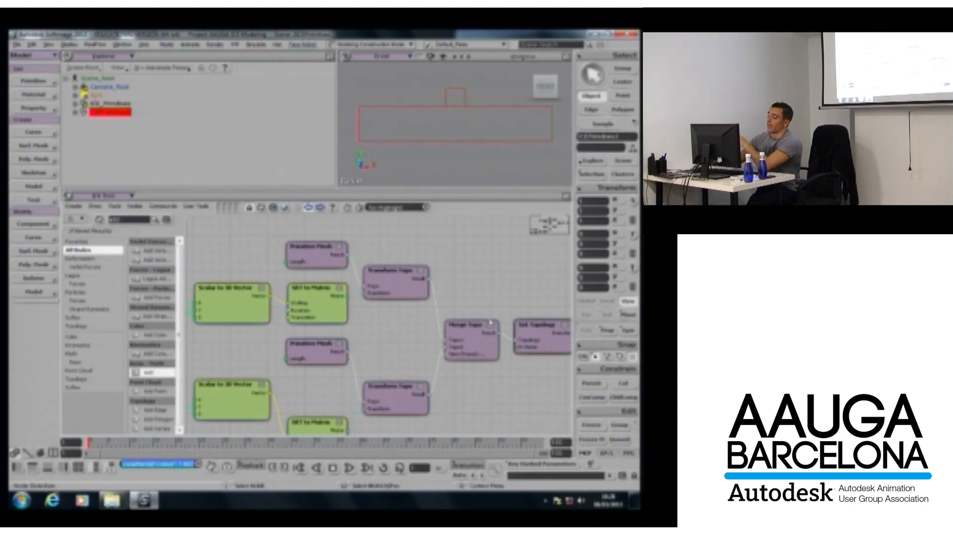
key(z)
drag(404, 314, 494, 259)
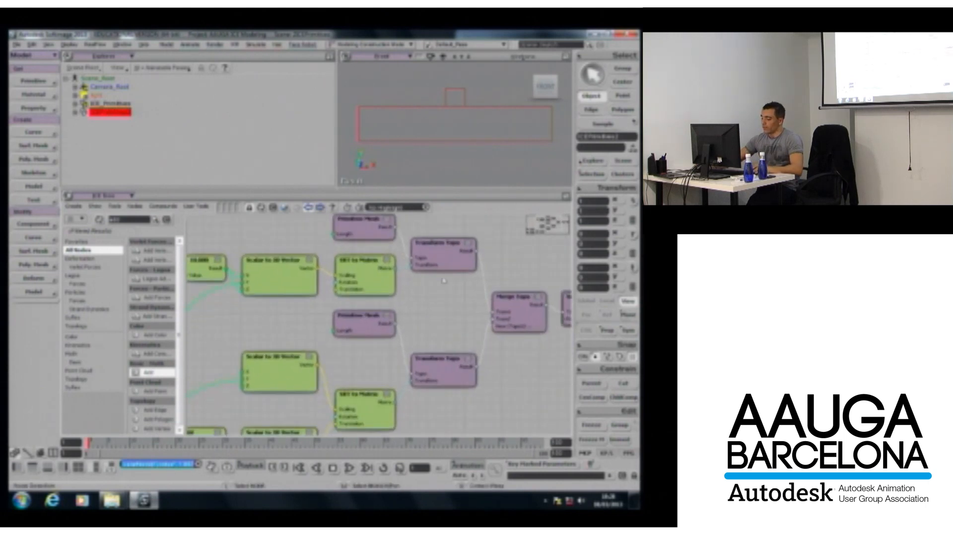
drag(393, 283, 457, 268)
right_drag(457, 268, 450, 270)
drag(450, 270, 459, 260)
key(Escape)
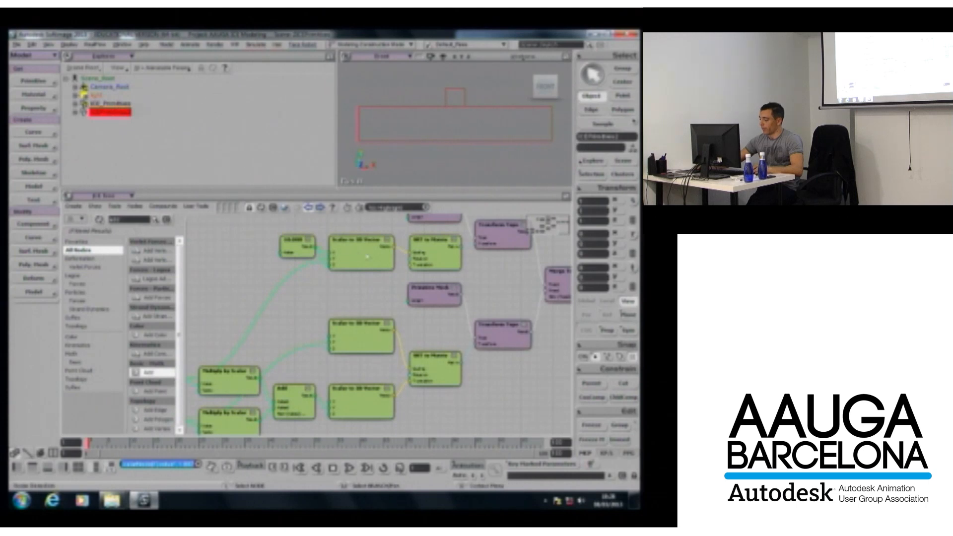
Move the Scalar node set to 10 farther from the upper Scalar to 3D Vector, and show the model in a perspective view.
drag(292, 247, 260, 246)
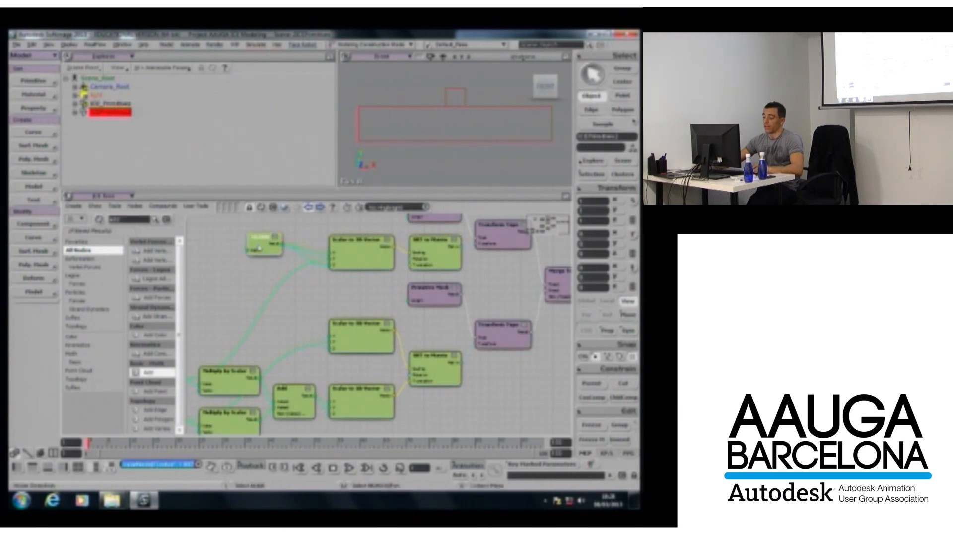
key(s)
right_drag(391, 74, 412, 95)
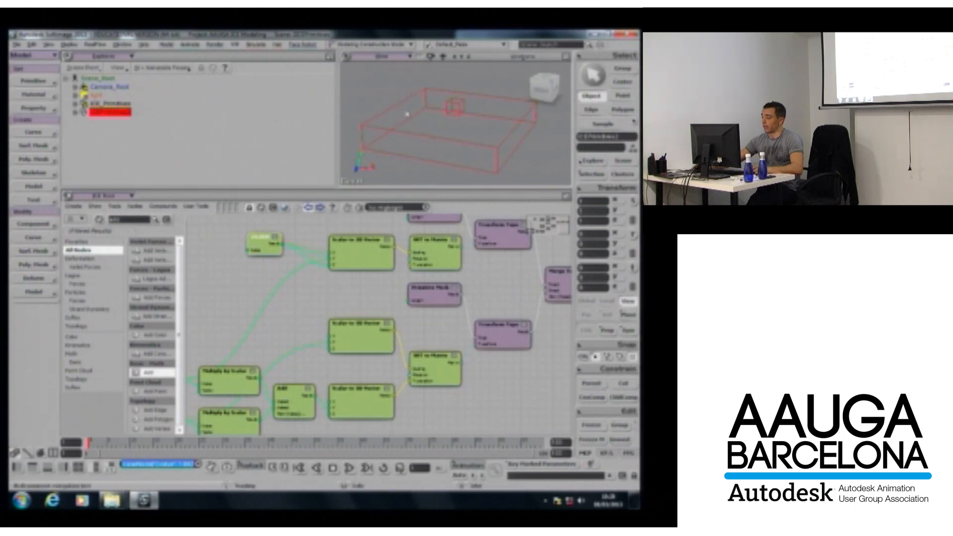
Check the value of the Scalar node set to 10 that feeds the slab's Scalar to 3D Vector.
double_click(263, 240)
mouse_move(239, 144)
mouse_down()
mouse_move(181, 145)
mouse_move(240, 145)
mouse_up()
click(237, 105)
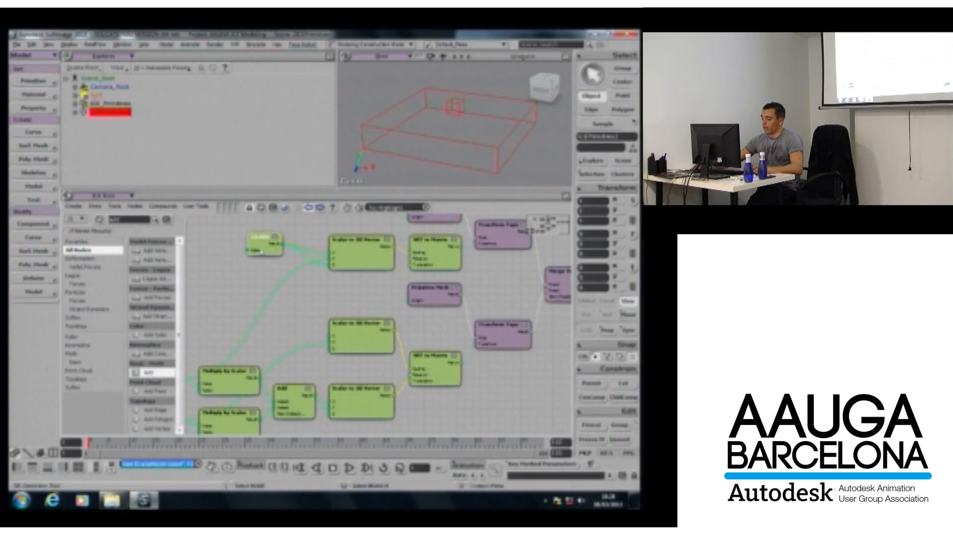
Lower the Y Scalar value that feeds Multiply by Scalar to flatten the slab.
key(s)
drag(283, 307, 338, 275)
drag(231, 351, 229, 263)
drag(294, 353, 319, 318)
key(s)
double_click(242, 292)
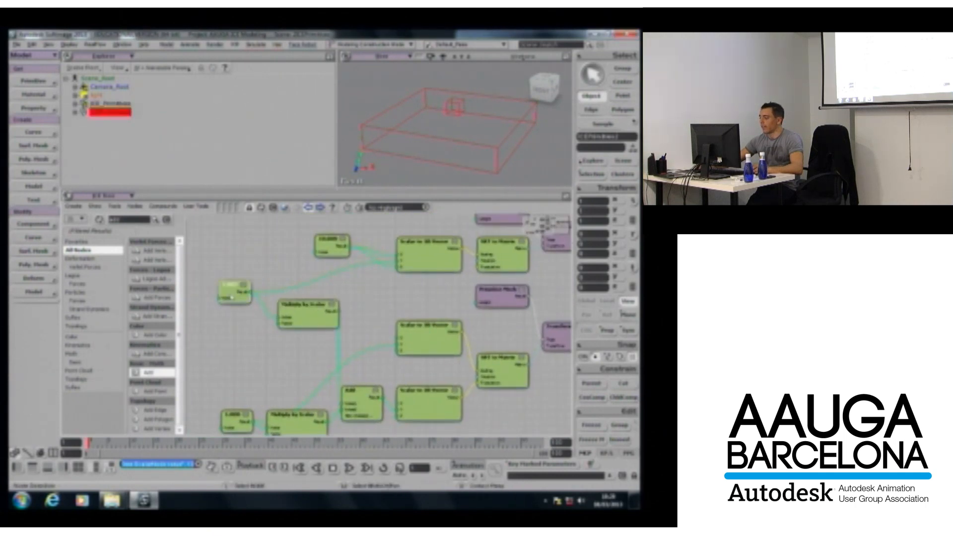
drag(180, 143, 167, 141)
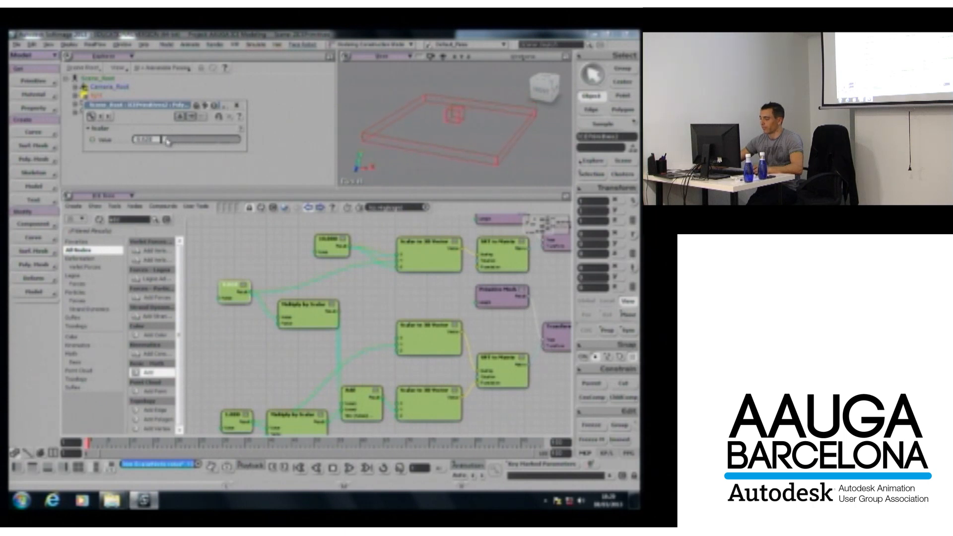
click(243, 105)
Examine the small cube's branch from the Transform Topo node back to the Add and Multiply by Scalar nodes.
key(s)
drag(368, 296, 217, 265)
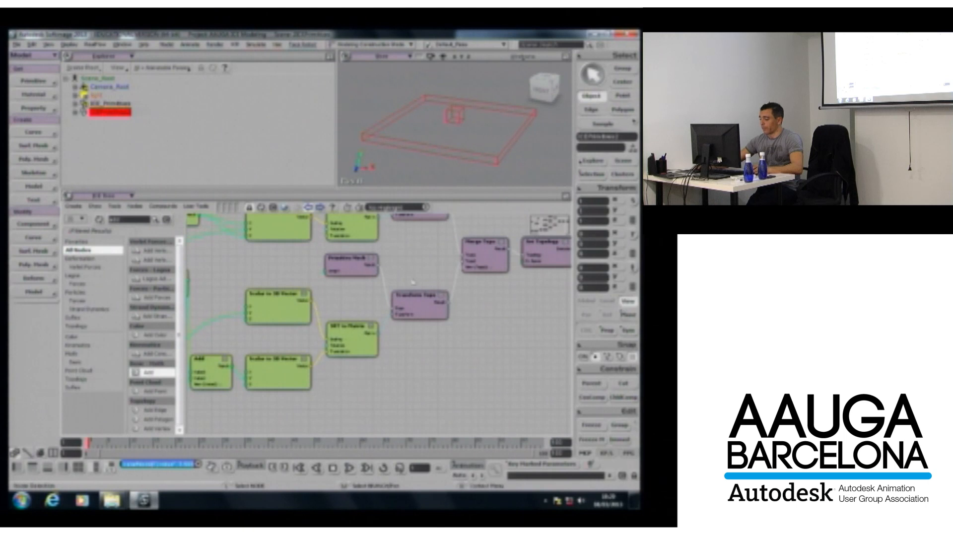
drag(390, 323, 435, 290)
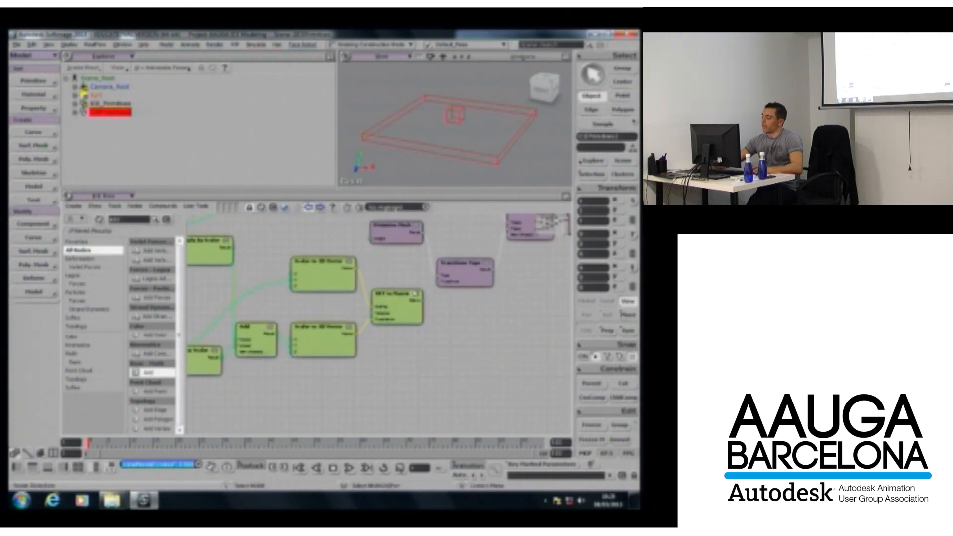
drag(385, 307, 405, 302)
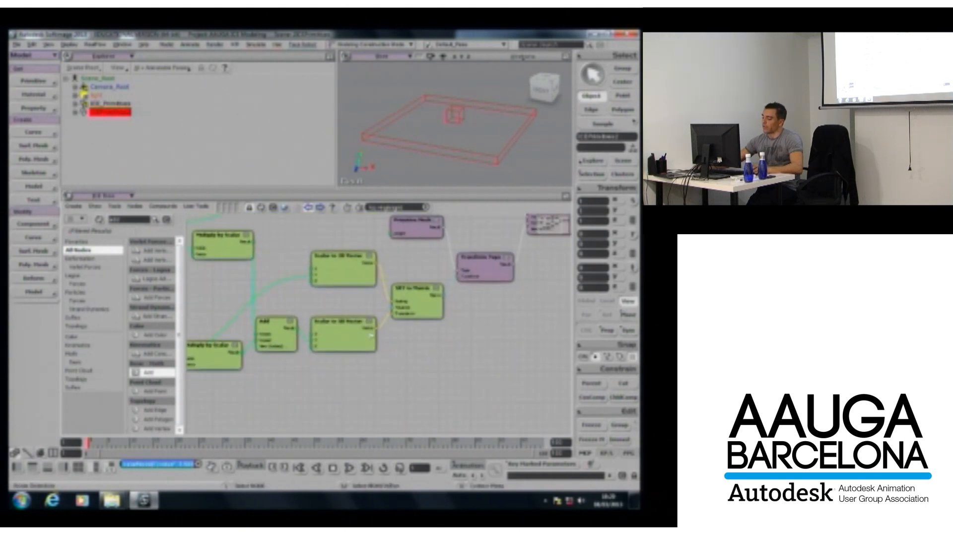
drag(363, 275, 406, 258)
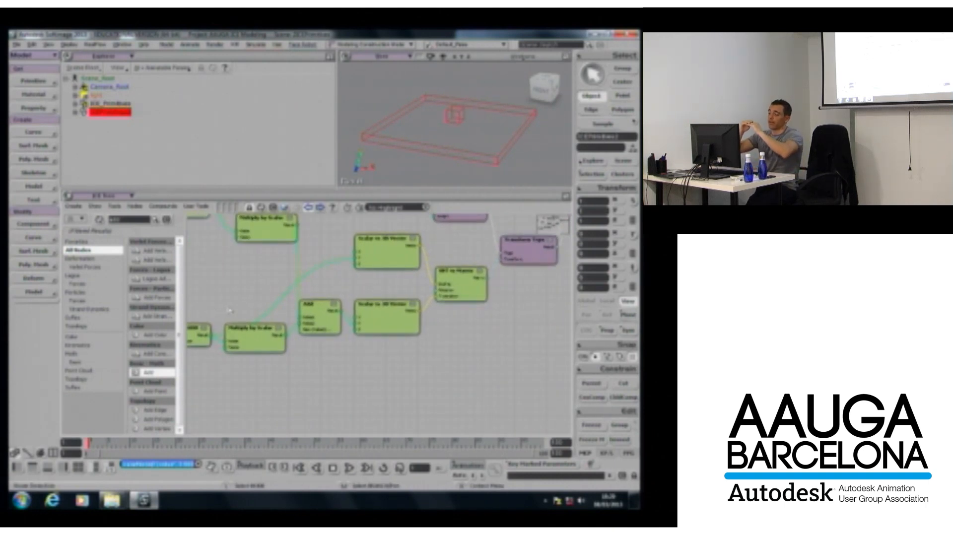
drag(323, 301, 363, 329)
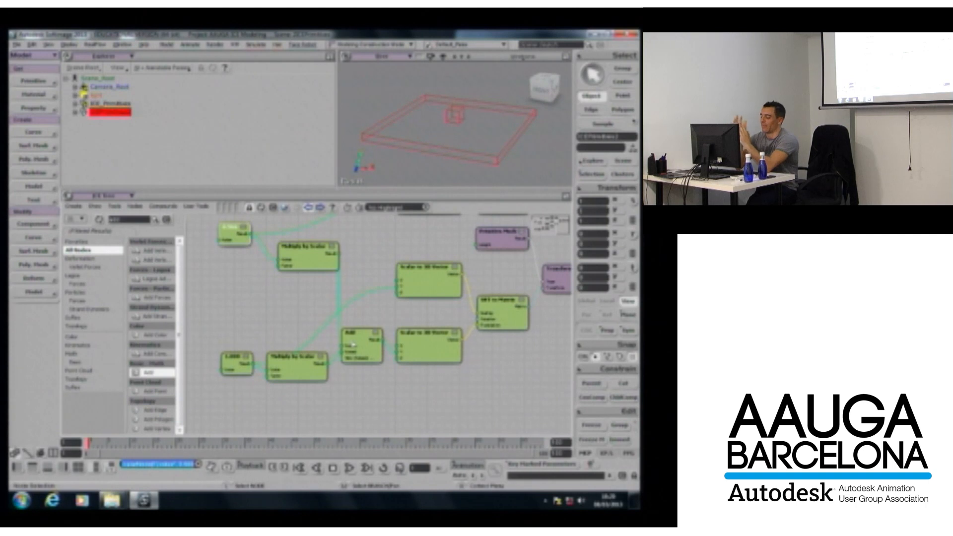
View the slab and small cube from a lower angle and display them shaded instead of in wireframe.
key(s)
right_drag(457, 153, 491, 124)
key(s)
middle_drag(490, 124, 481, 121)
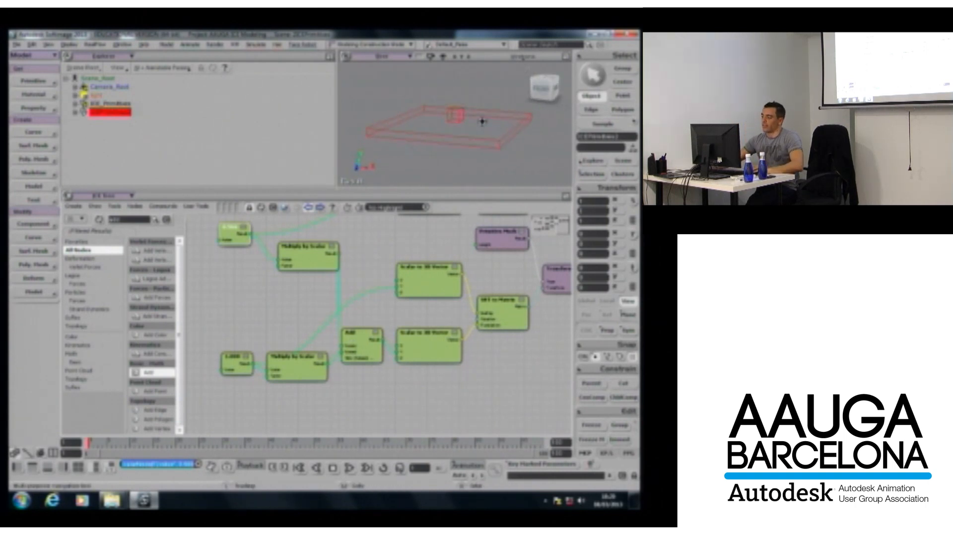
middle_click(523, 57)
key(s)
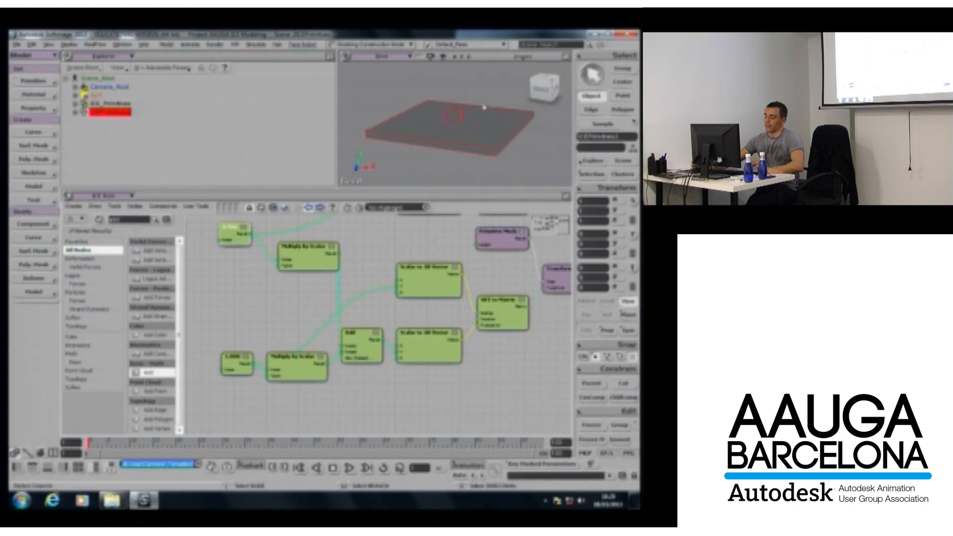
Switch to the file explorer and open the 3LinearDistribution.scn scene from the Scenes folder.
key(alt+Tab)
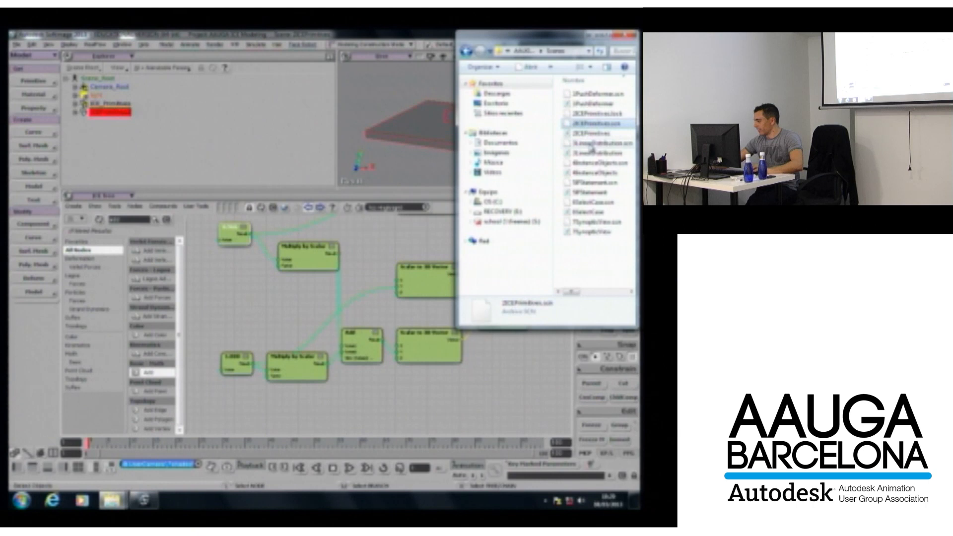
double_click(591, 144)
click(342, 285)
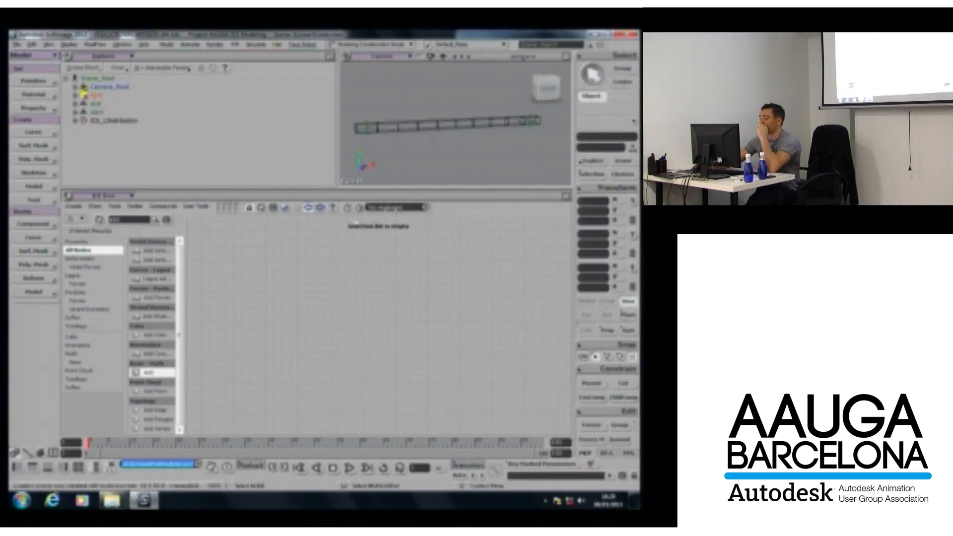
Move the start null along the X axis toward the end null to shorten the row of cubes.
click(531, 122)
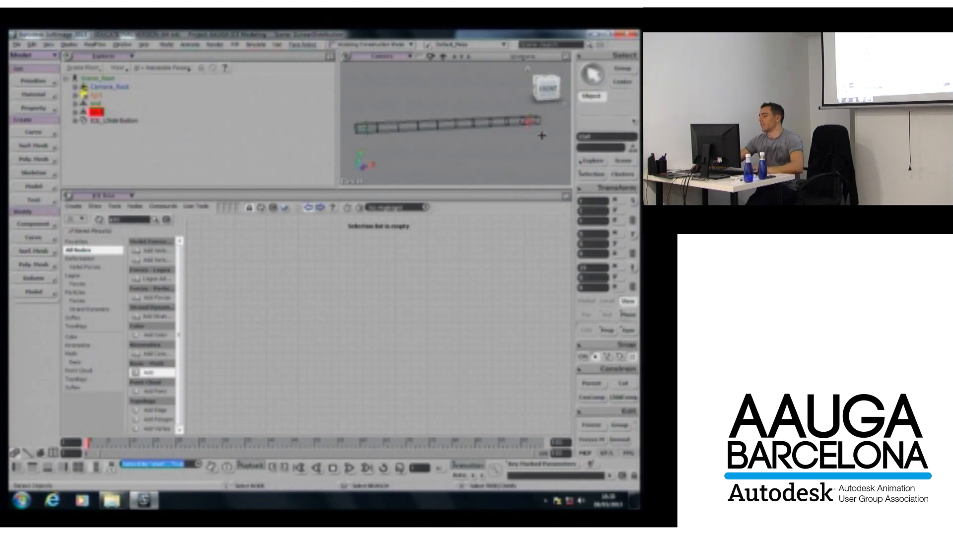
key(v)
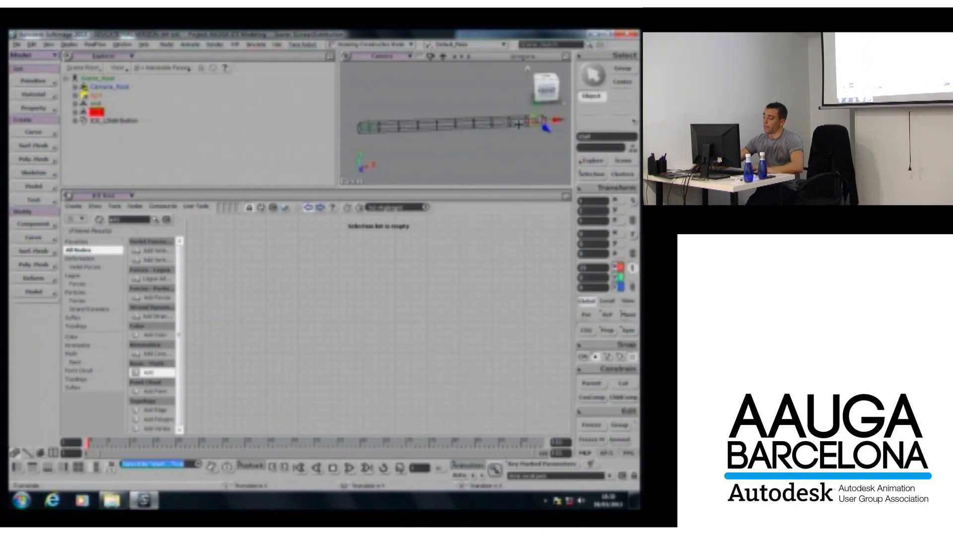
middle_drag(436, 124, 442, 120)
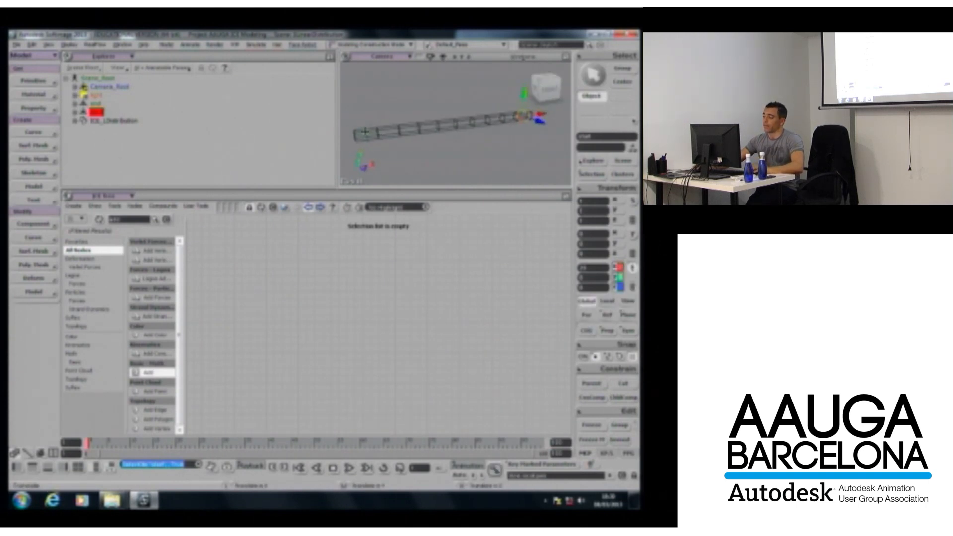
drag(548, 129, 473, 141)
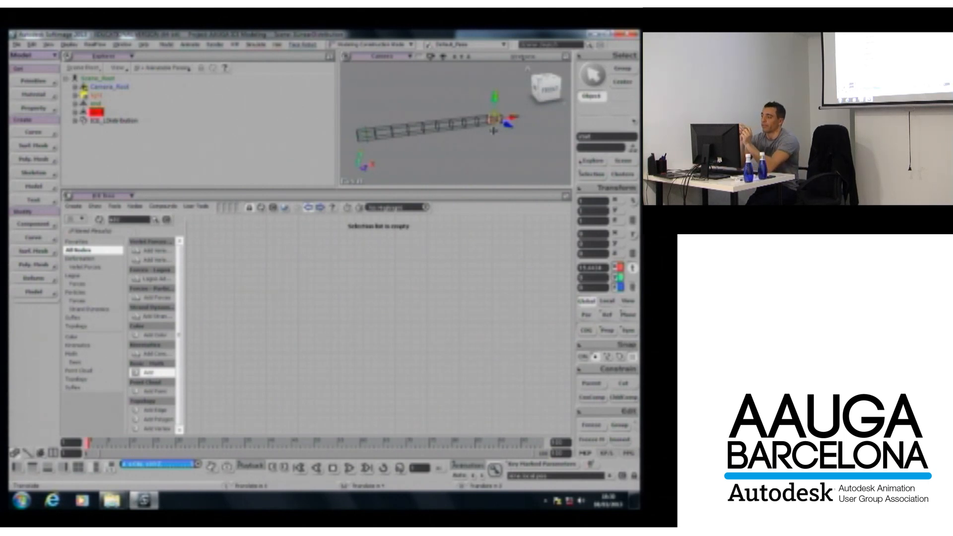
Select the ICE_LinearDistribution mesh and hide it, leaving only the two nulls in view.
key(space)
drag(468, 121, 455, 154)
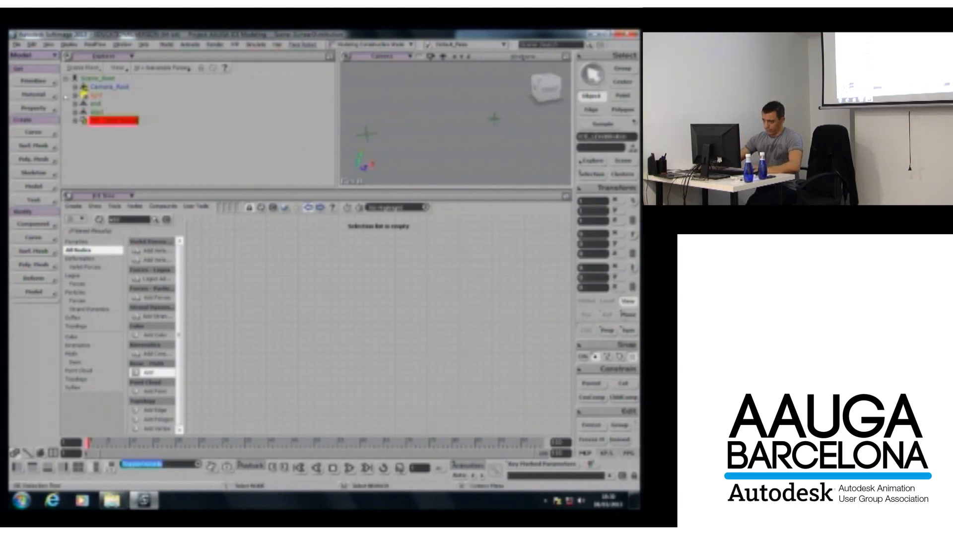
Create an empty polygon mesh named ICE2 and add an ICE tree to it.
click(52, 93)
mouse_move(50, 84)
mouse_move(130, 101)
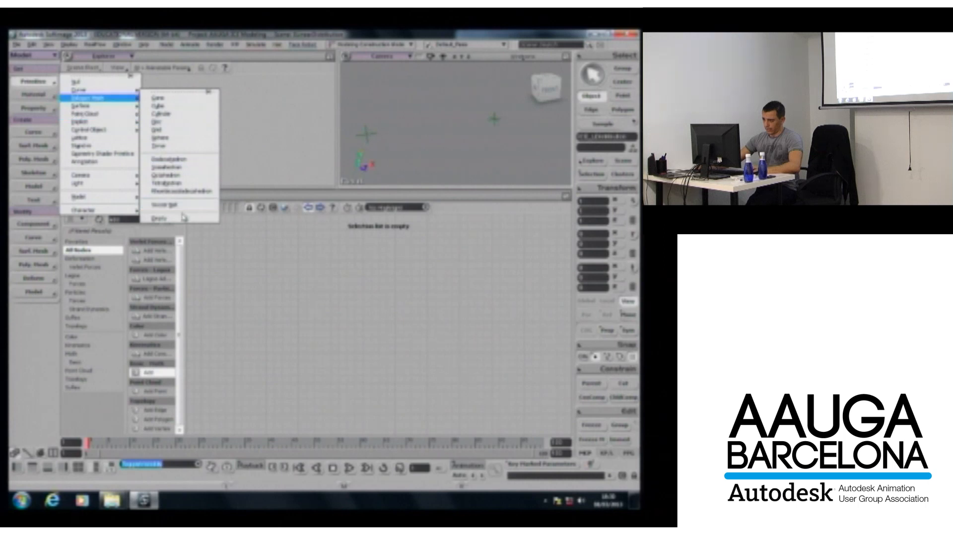
click(181, 216)
double_click(191, 172)
key(BackSpace)
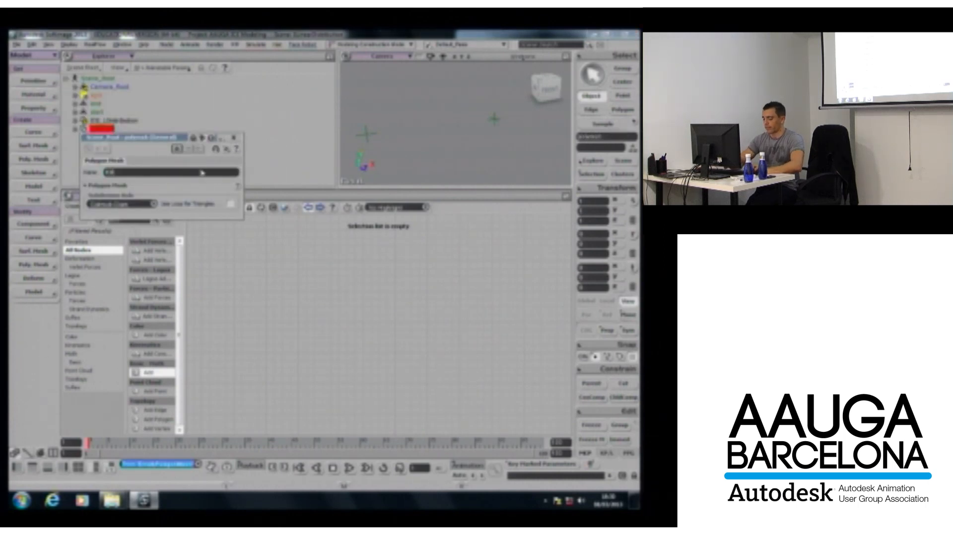
key(Return)
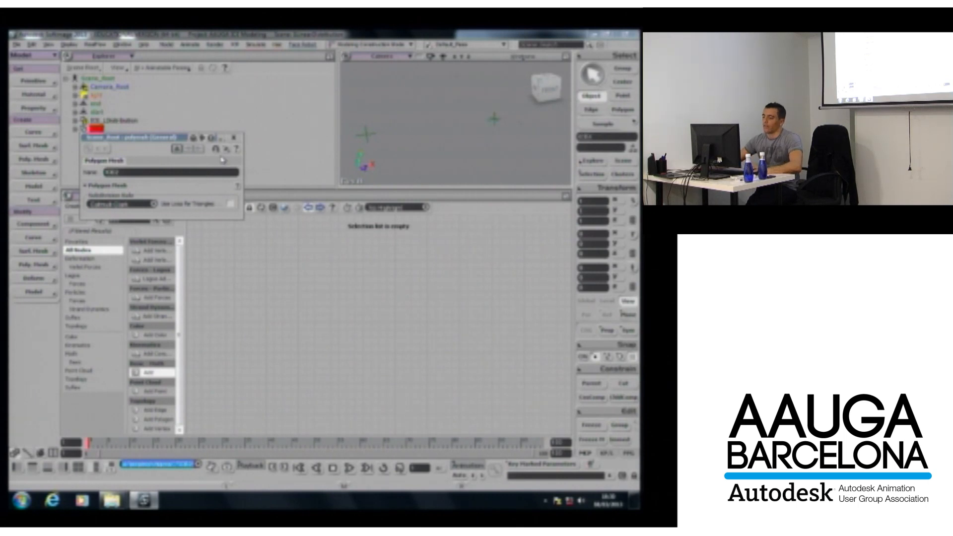
click(234, 138)
click(75, 206)
click(84, 216)
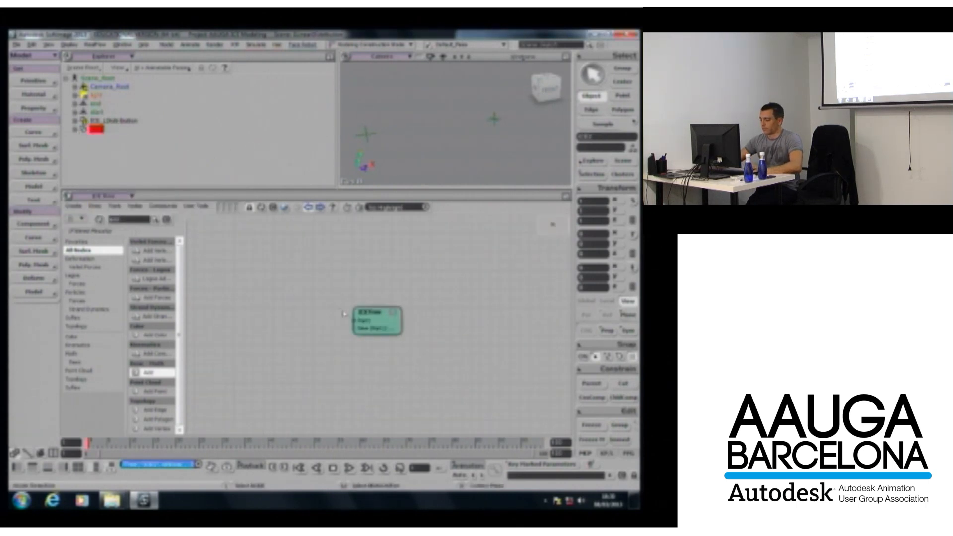
Add Primitive Mesh and Set Topology nodes, and connect Set Topology to the ICETree node's first port.
double_click(132, 221)
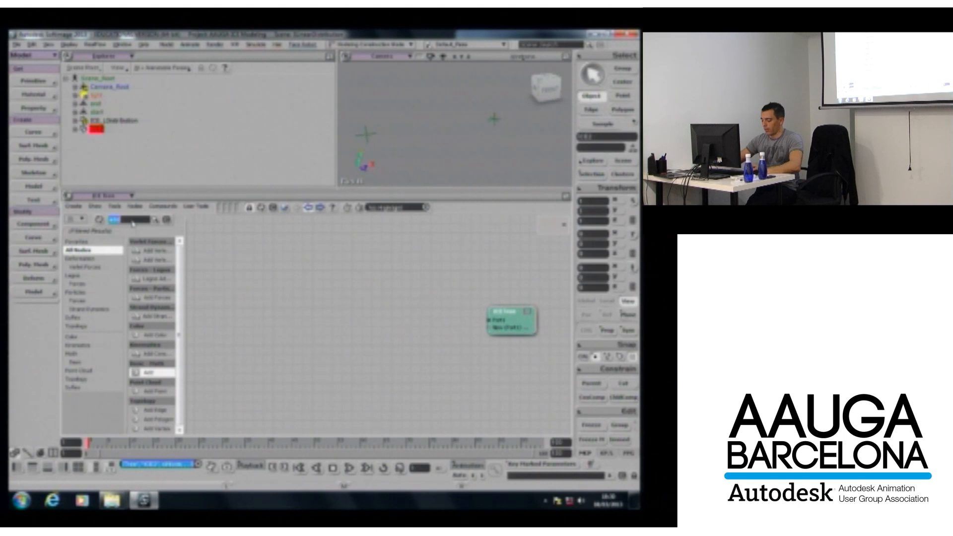
text(prim)
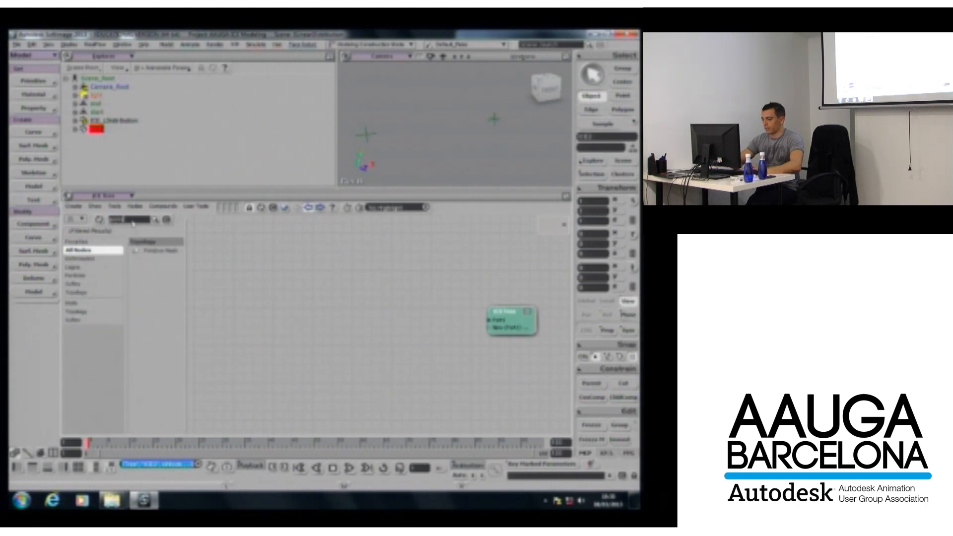
drag(158, 252, 271, 278)
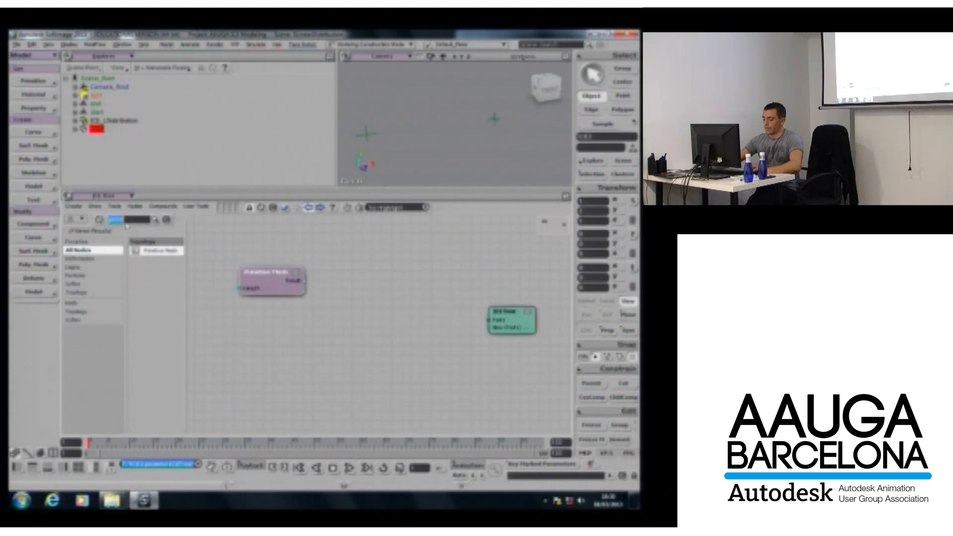
text(set topo)
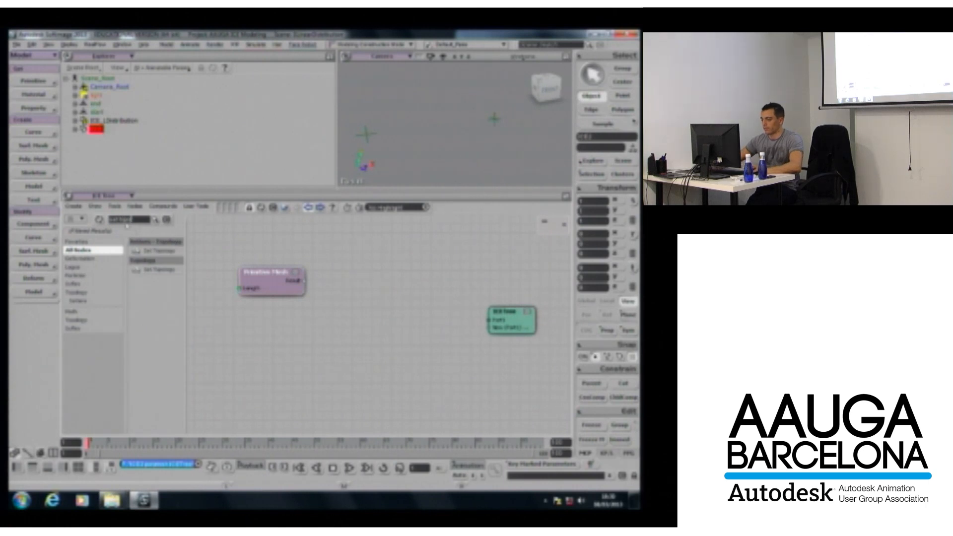
drag(158, 251, 490, 320)
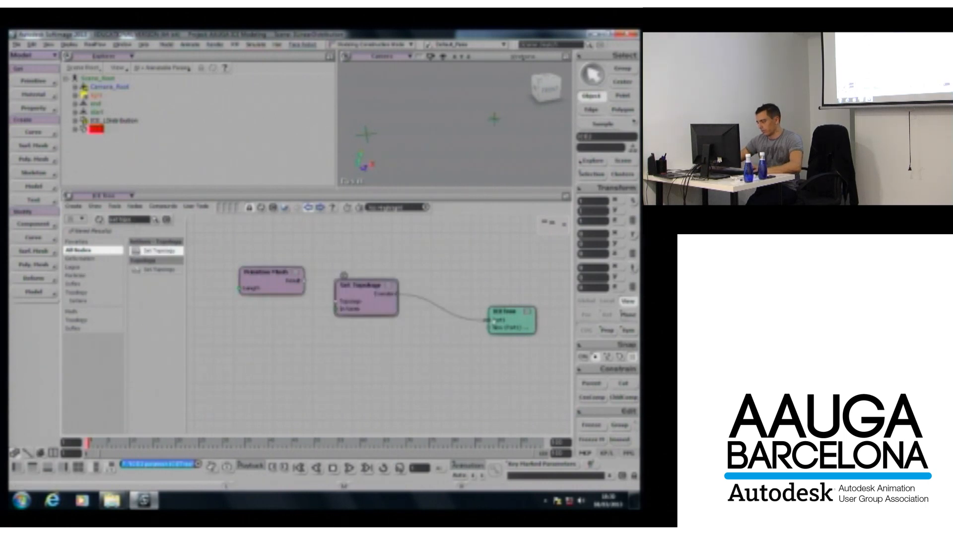
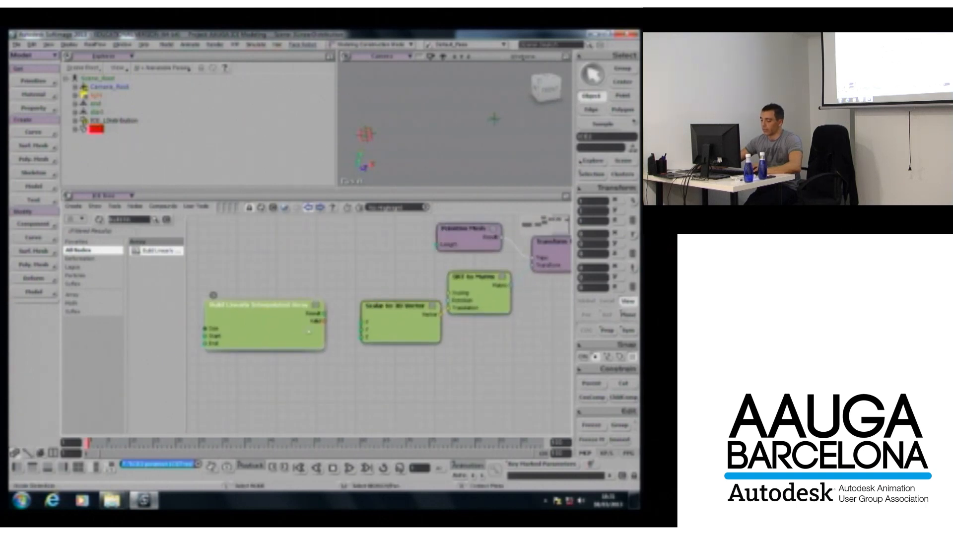
Look inside the Build Linearly Interpolated Array compound, return to the main tree and review its node chain.
double_click(215, 300)
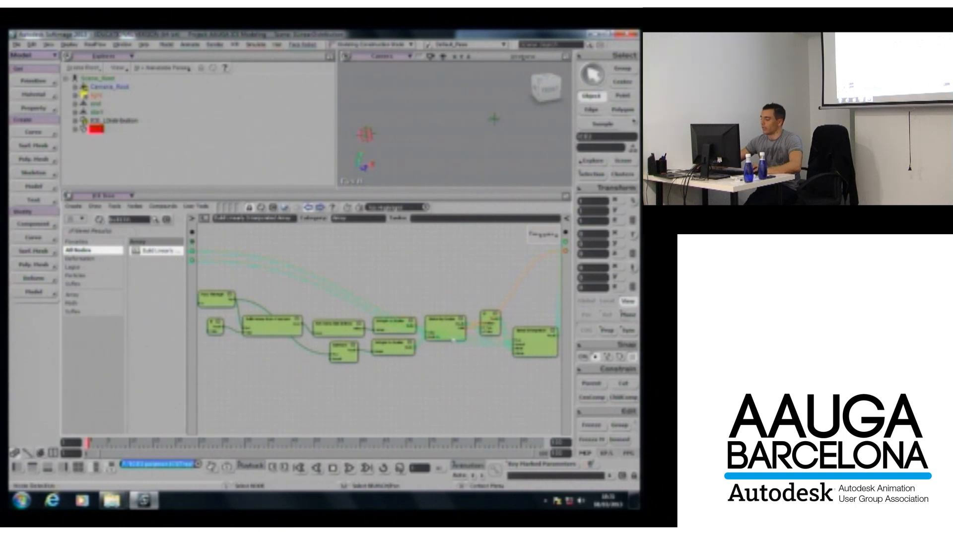
click(204, 218)
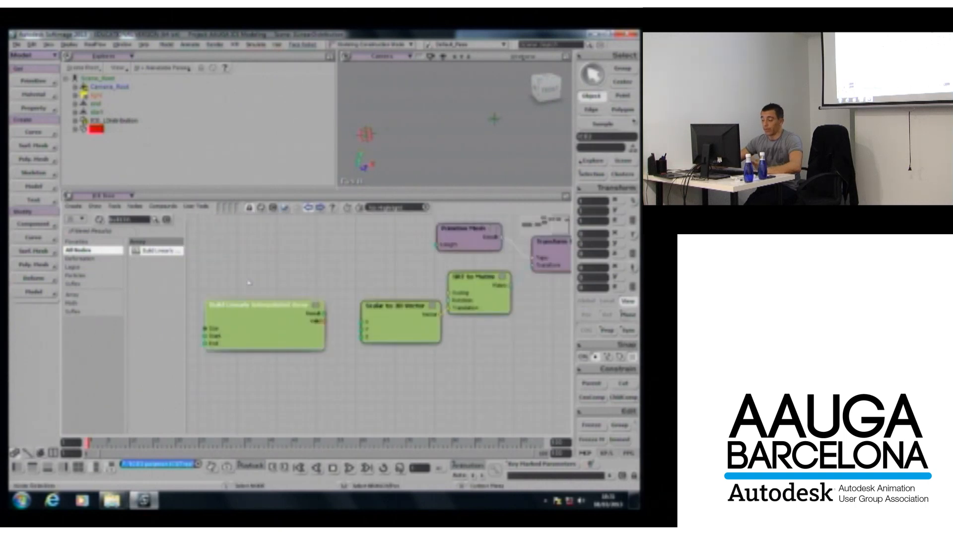
drag(324, 313, 481, 337)
scroll(448, 338, down, 2)
middle_drag(465, 345, 361, 353)
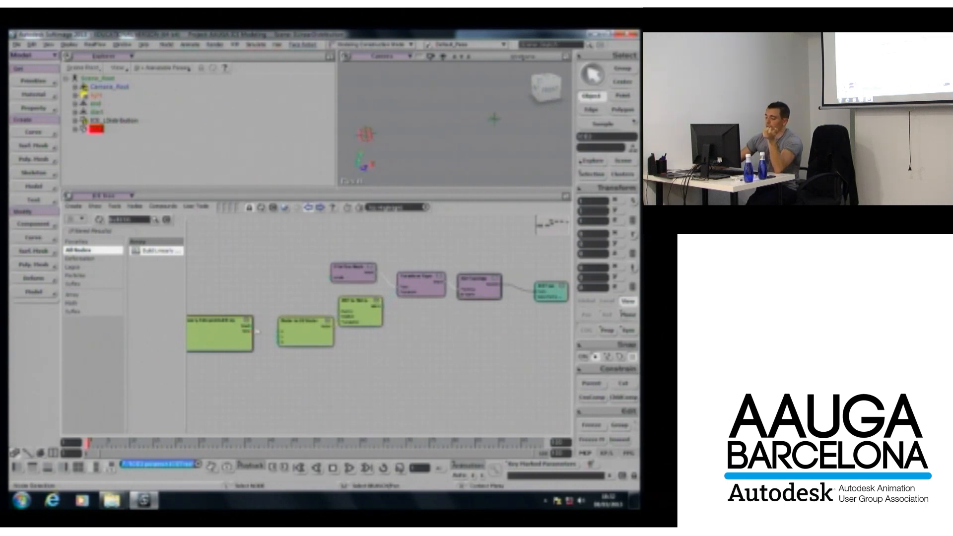
middle_drag(253, 305, 295, 300)
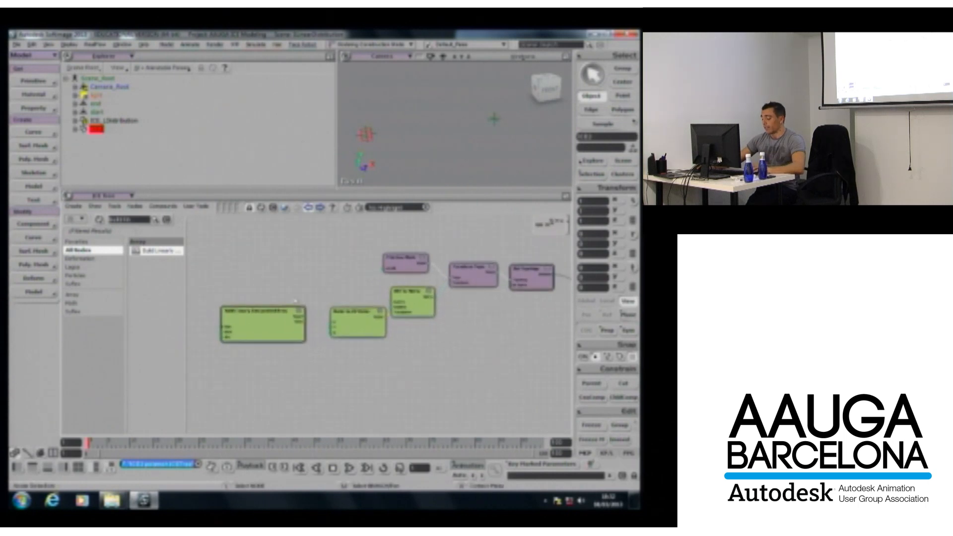
Check the Size, Start and End parameters of Build Linearly Interpolated Array and try linking its result to Scalar to 3D Vector.
double_click(270, 316)
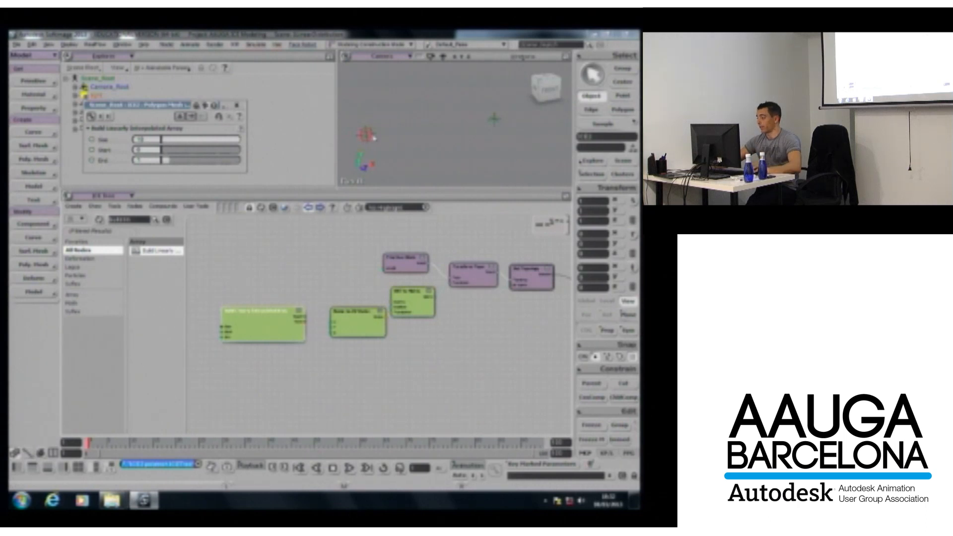
click(236, 105)
middle_drag(305, 286, 296, 292)
drag(296, 322, 329, 332)
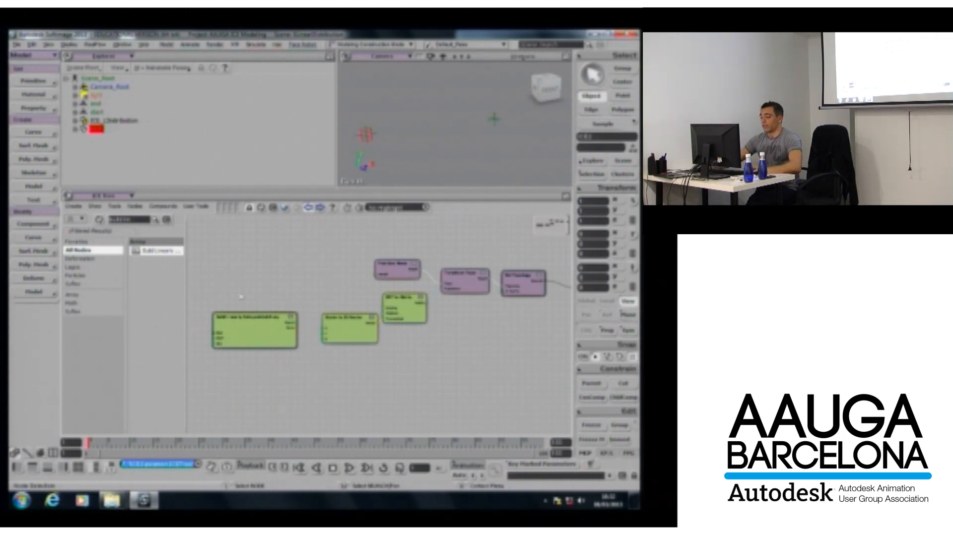
Add a Merge Topo Array node and link it between Transform Topo and Set Topology.
text(merge)
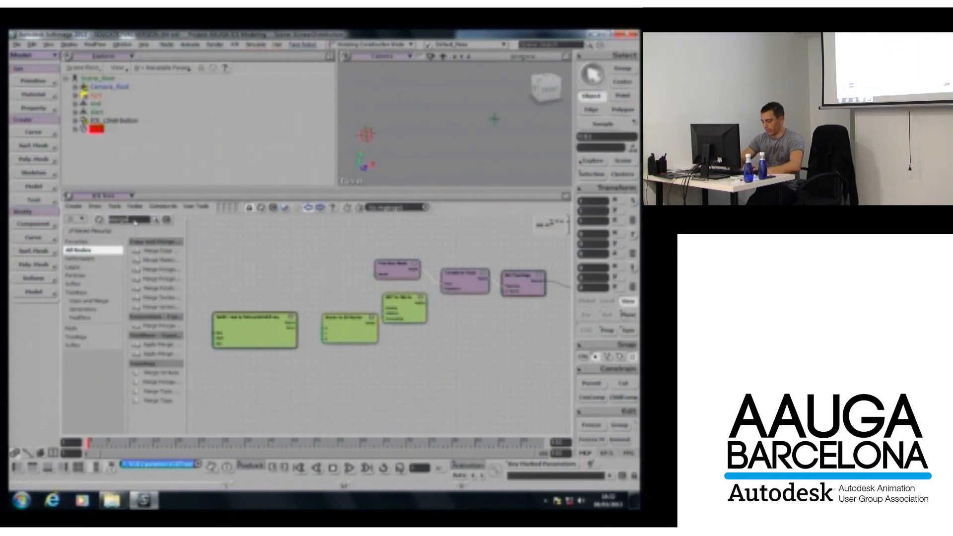
text( type)
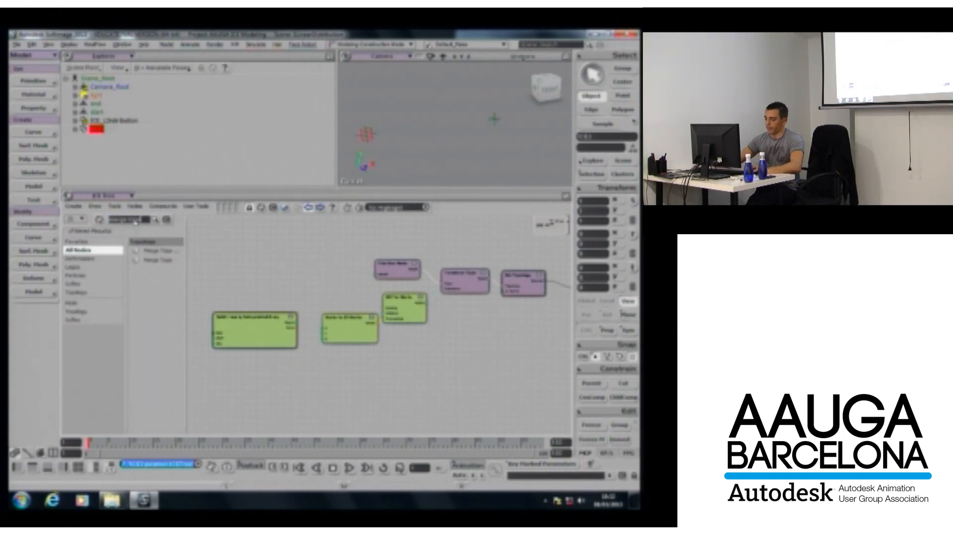
drag(176, 252, 377, 307)
middle_drag(394, 305, 335, 305)
drag(358, 293, 422, 308)
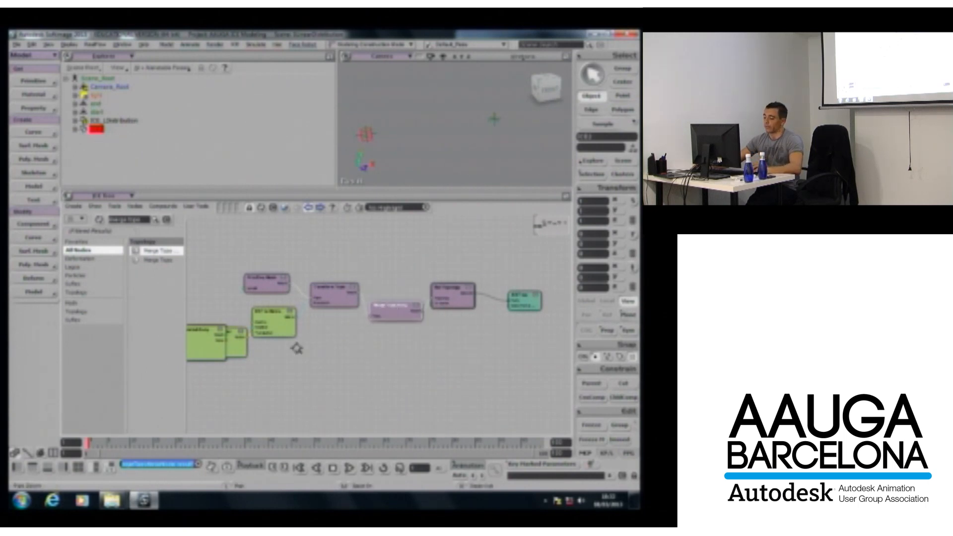
middle_drag(295, 347, 475, 320)
mouse_move(376, 322)
mouse_down()
mouse_move(324, 330)
mouse_move(381, 318)
mouse_up()
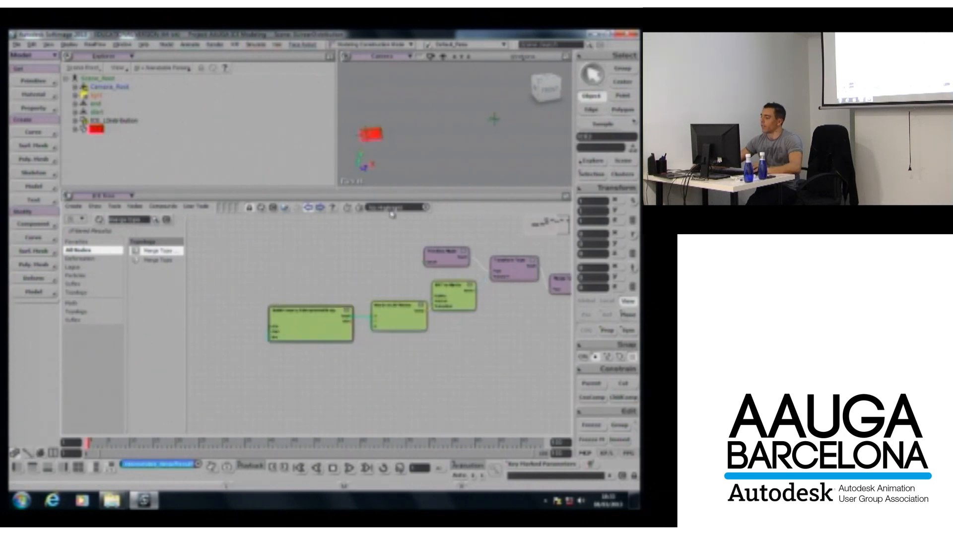
key(space)
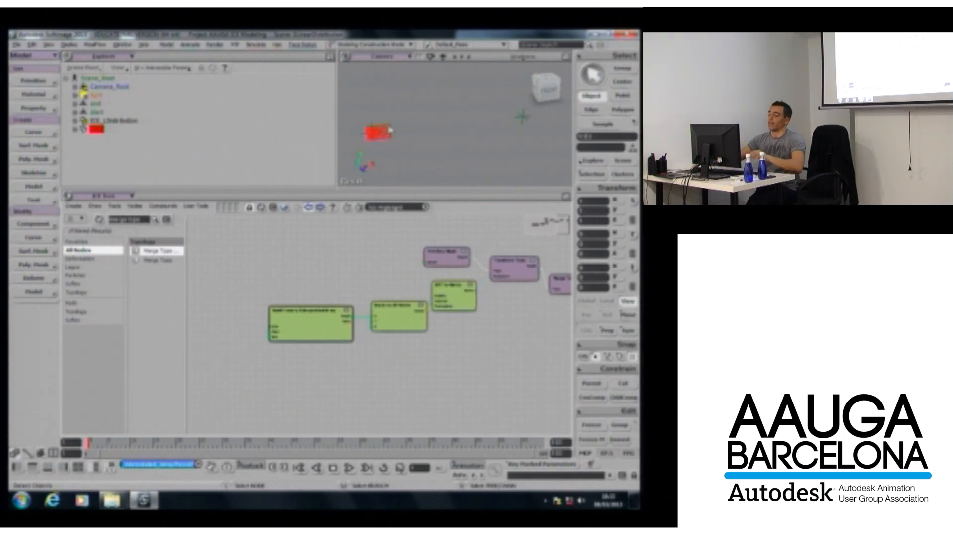
Set the End value of Build Linearly Interpolated Array to 20 and try varying its Size.
click(282, 311)
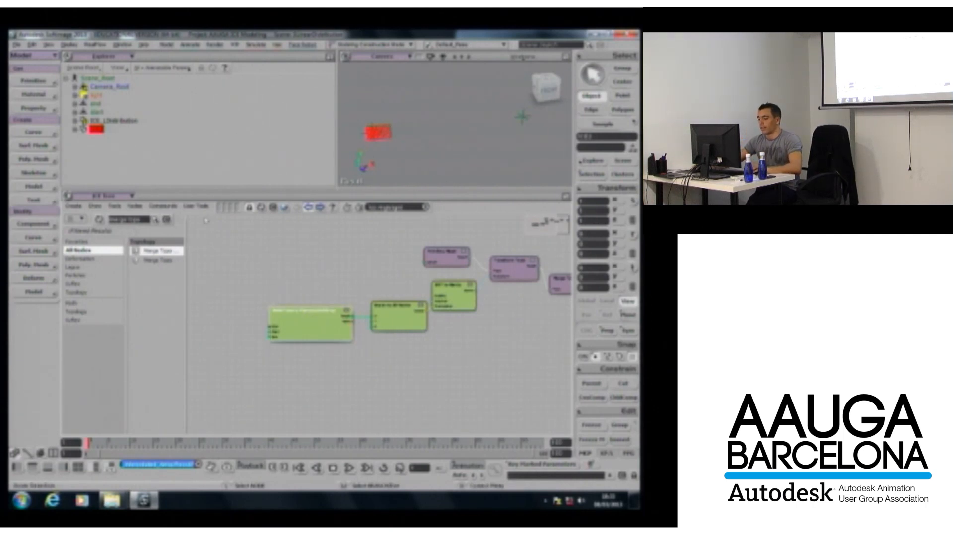
double_click(302, 324)
mouse_move(178, 165)
mouse_down()
mouse_move(274, 157)
mouse_move(165, 163)
mouse_up()
double_click(144, 160)
text(20)
key(Return)
middle_drag(475, 119, 372, 119)
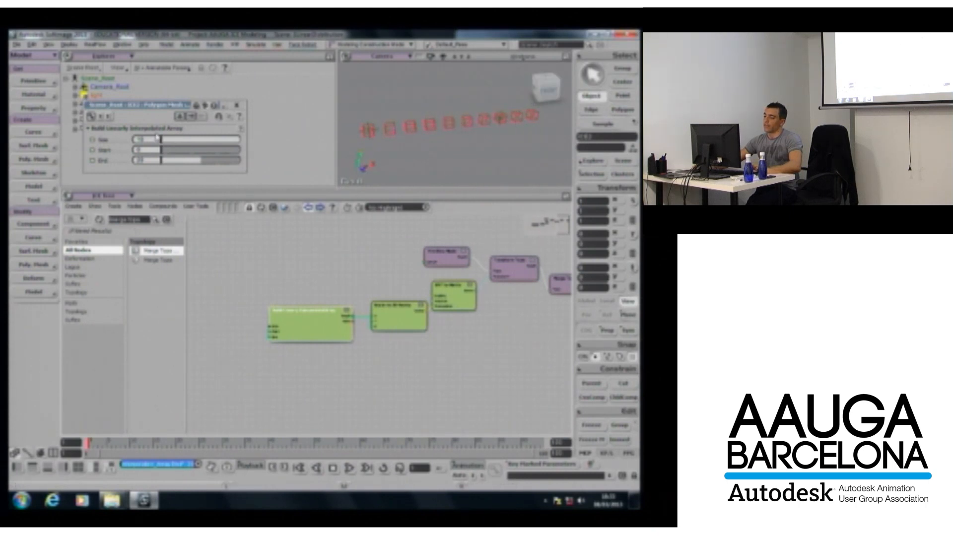
mouse_move(234, 140)
mouse_down()
mouse_move(180, 141)
mouse_move(248, 141)
mouse_up()
click(236, 106)
Bring the start null's global X position into the ICE tree as a Get Data node.
click(502, 116)
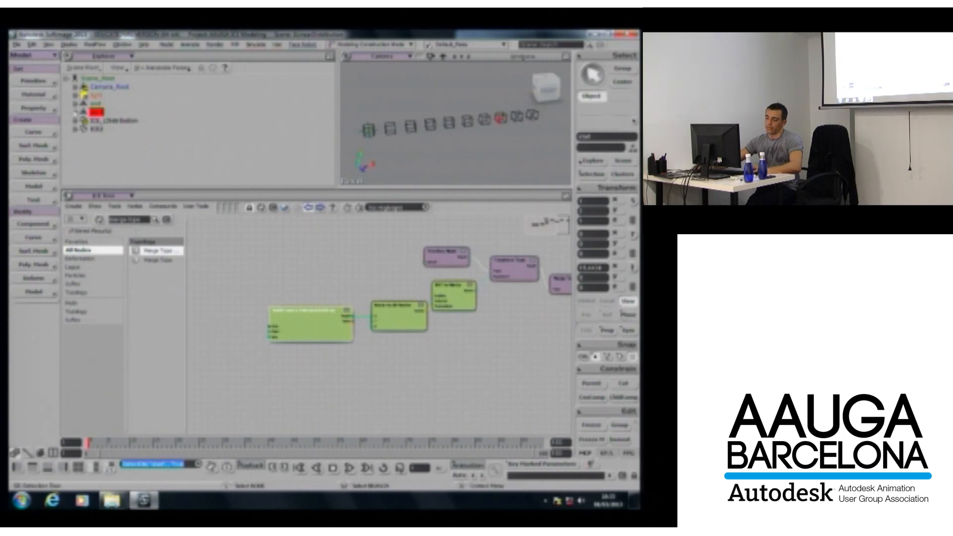
click(75, 112)
click(84, 129)
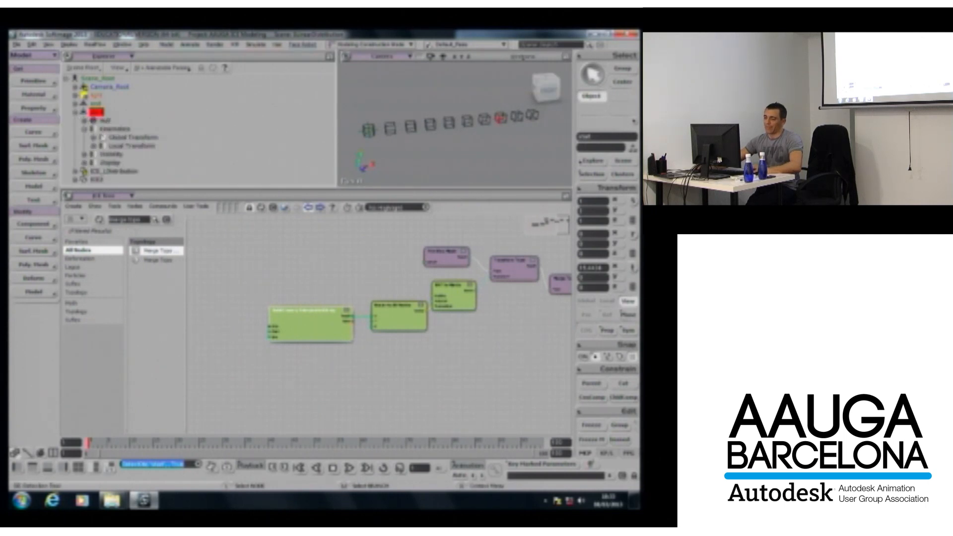
click(93, 137)
click(103, 146)
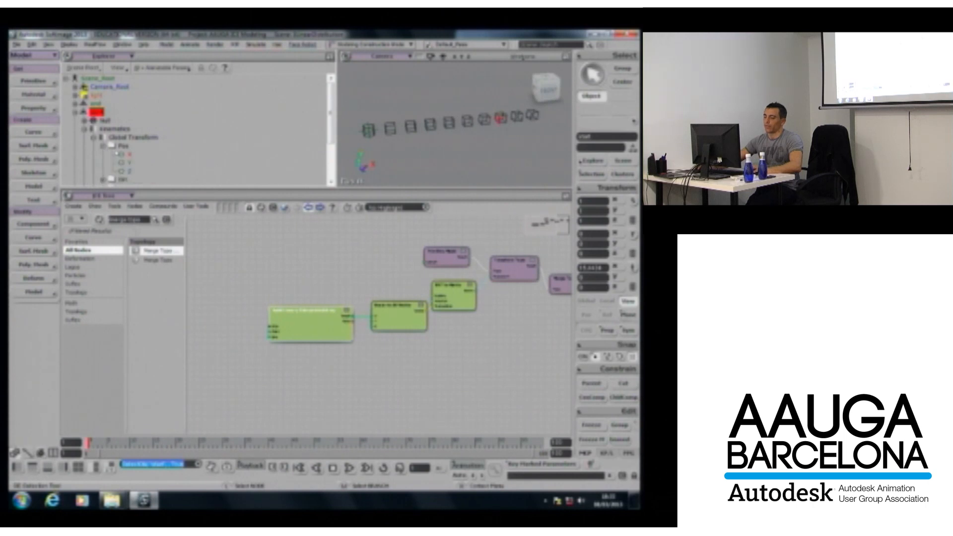
drag(129, 155, 210, 241)
middle_drag(248, 266, 296, 265)
drag(296, 264, 272, 281)
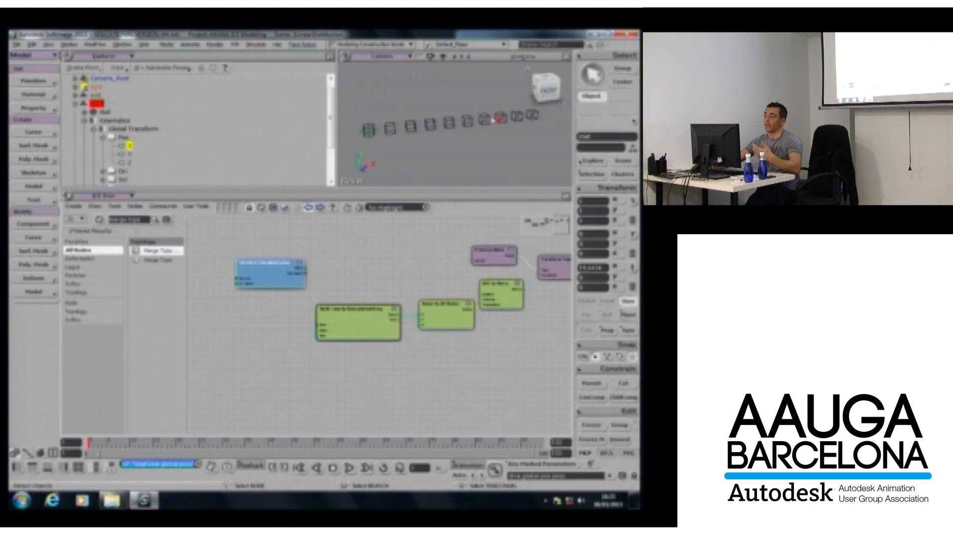
Connect the start null's X position value to the End input of Build Linearly Interpolated Array and check the row of cubes.
middle_drag(293, 278, 320, 263)
drag(319, 263, 349, 338)
scroll(316, 326, up, 2)
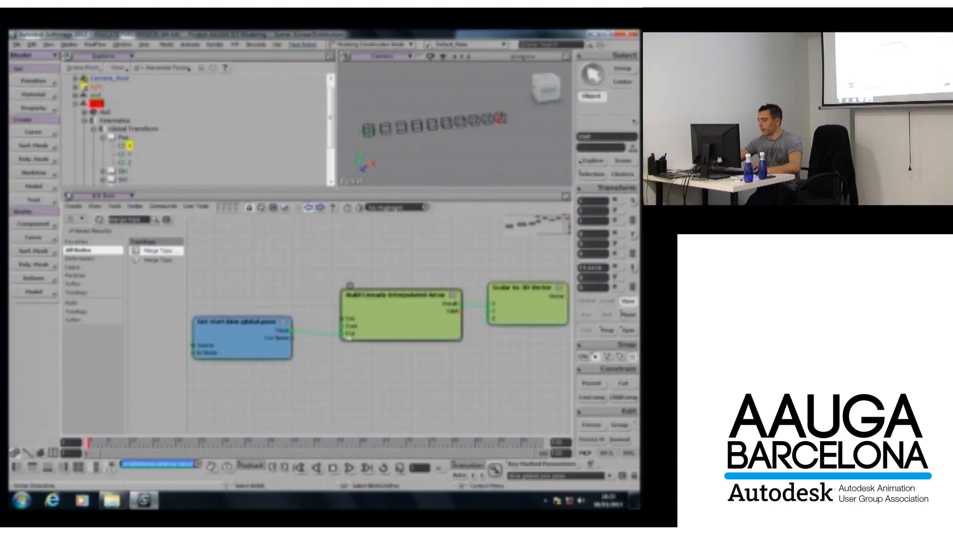
mouse_move(511, 124)
right_down()
mouse_move(472, 127)
mouse_move(497, 124)
right_up()
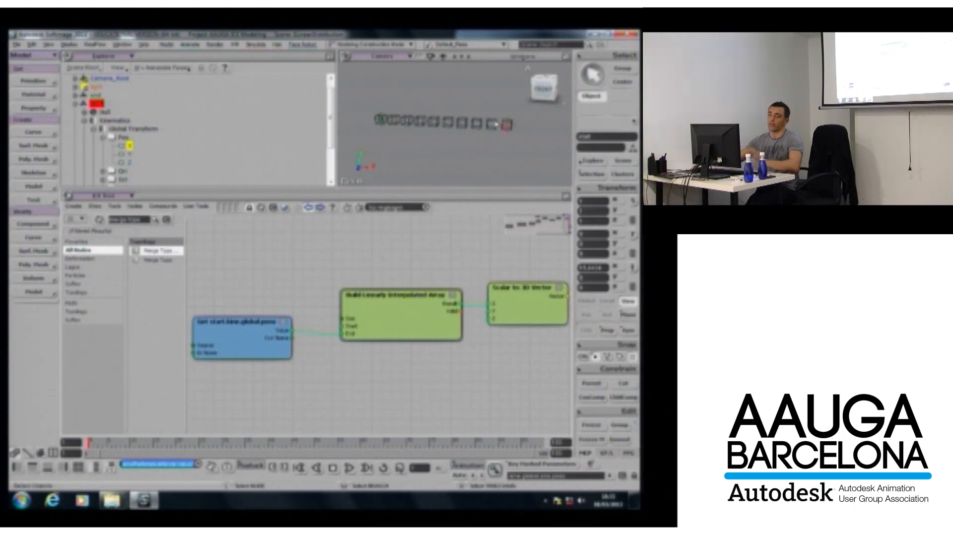
drag(348, 257, 360, 258)
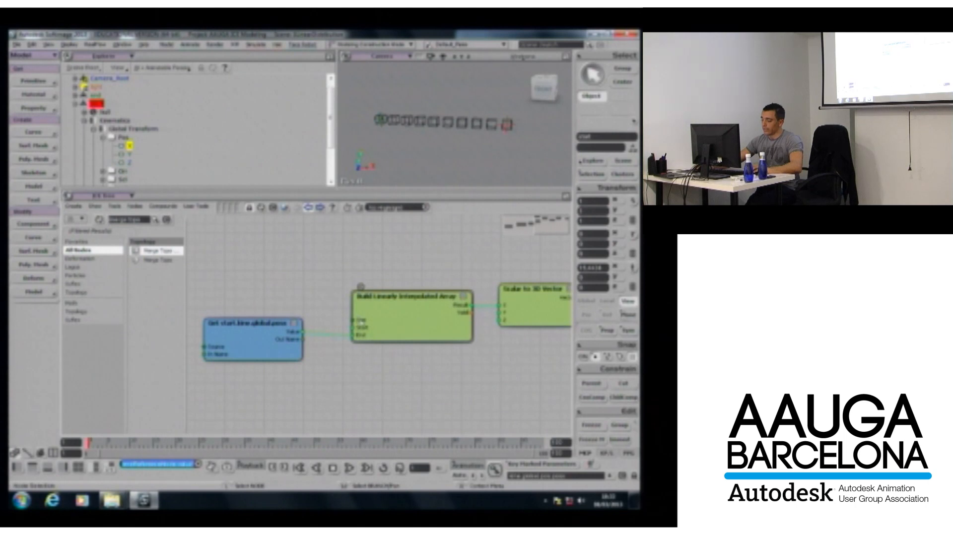
Add an Integer node, connect it to the interpolated array's Size input and raise its value.
click(137, 222)
text(inte)
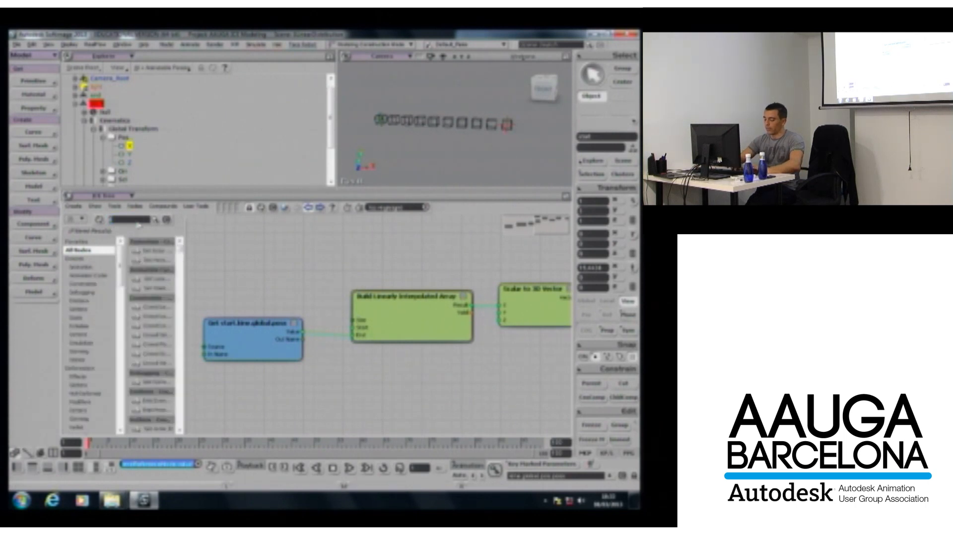
text(g)
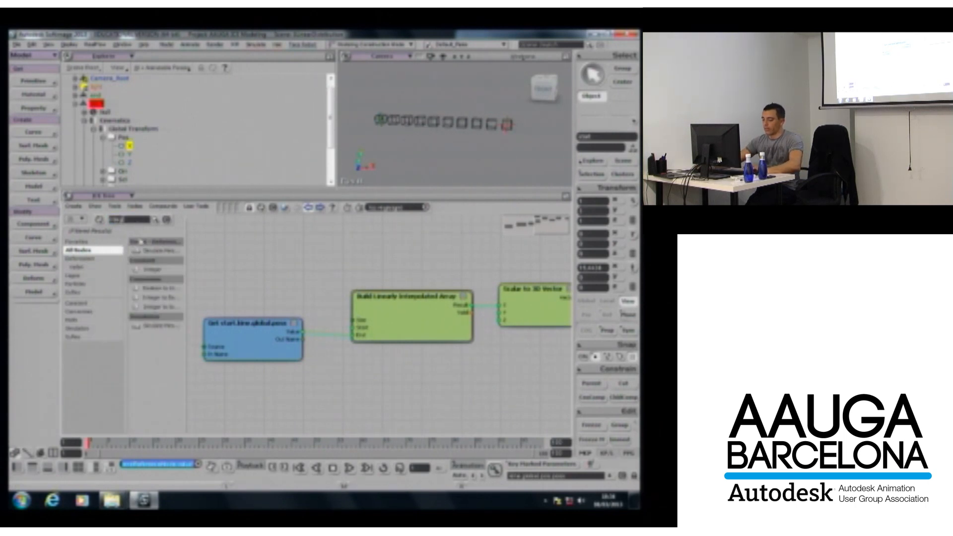
drag(157, 270, 220, 268)
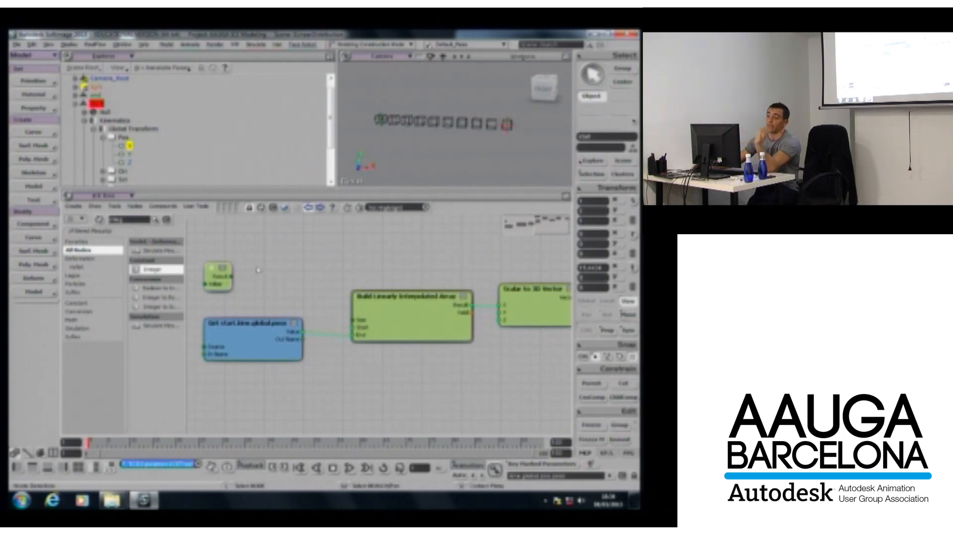
drag(232, 279, 353, 319)
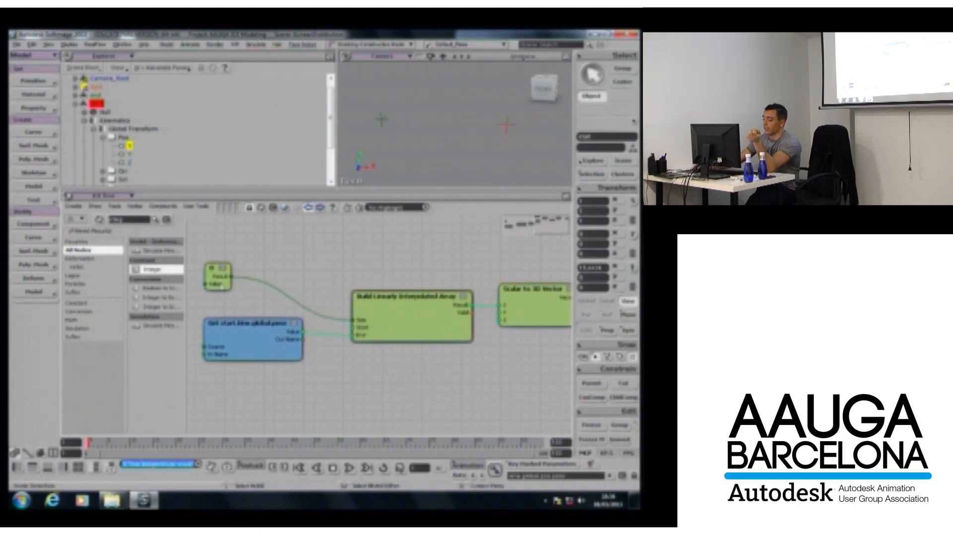
double_click(221, 286)
drag(163, 140, 228, 141)
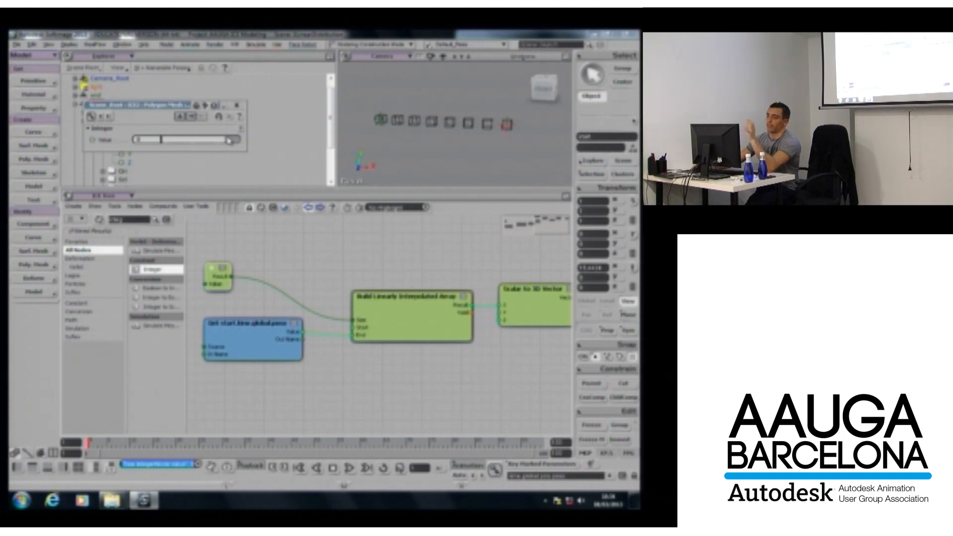
click(237, 106)
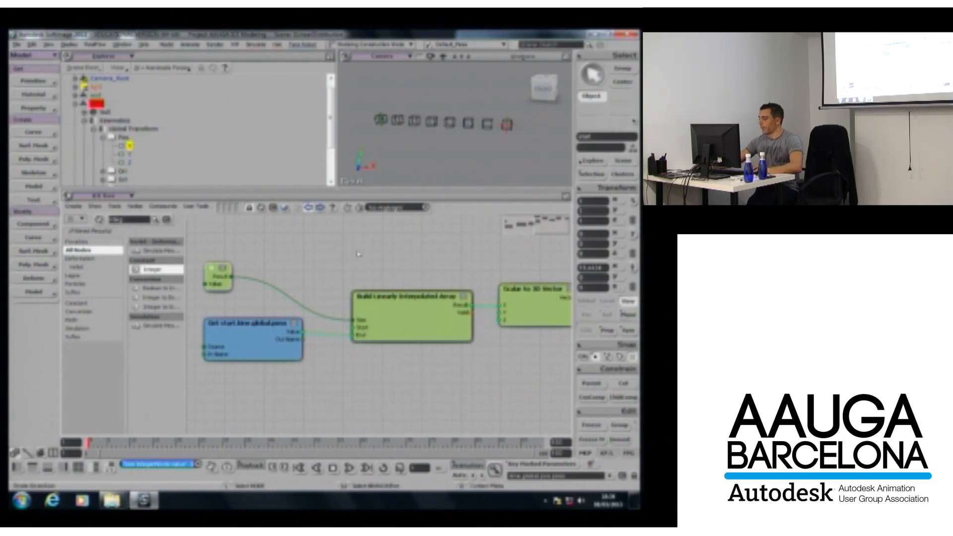
Duplicate the Scalar to 3D Vector node and connect the copy to the Scaling input of SRT to Matrix.
key(s)
right_drag(434, 155, 448, 158)
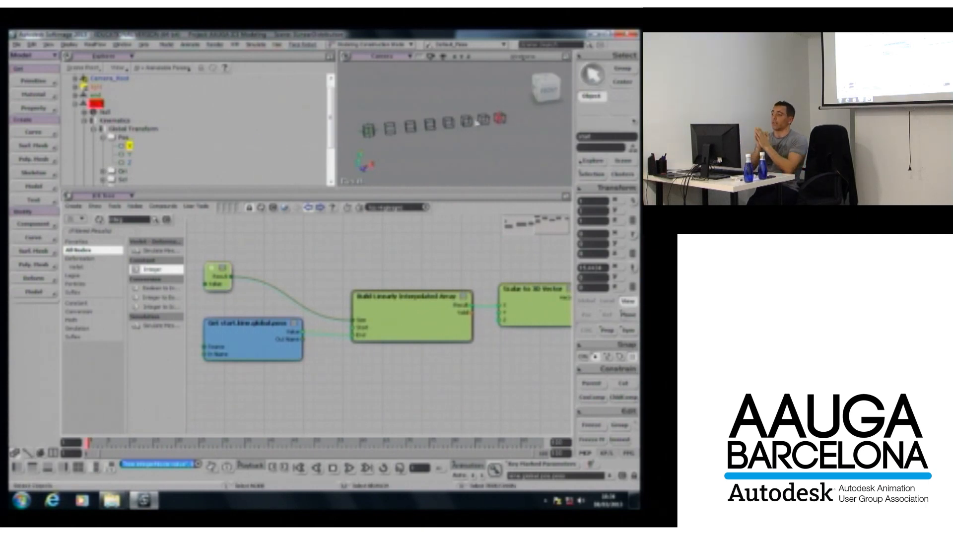
key(s)
scroll(429, 331, down, 1)
drag(550, 321, 427, 331)
drag(472, 247, 451, 246)
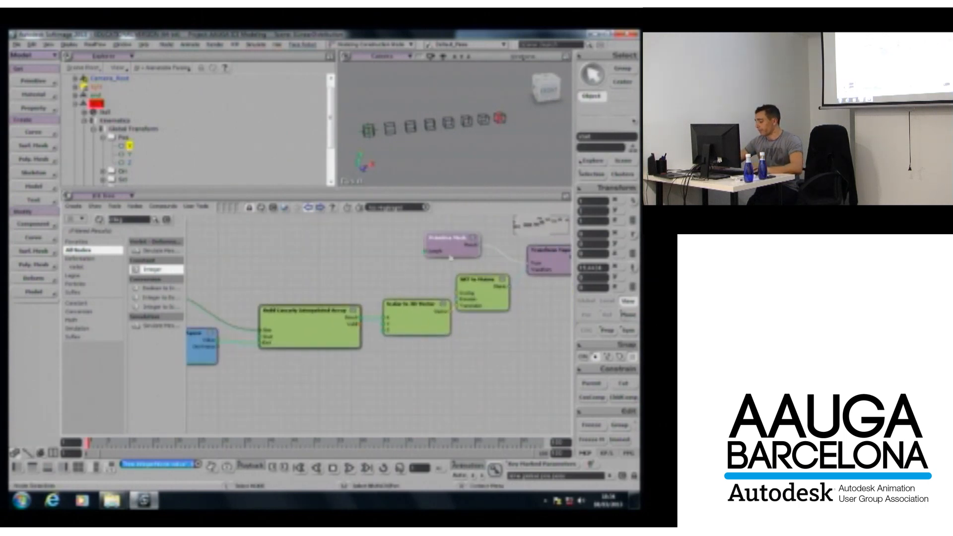
drag(478, 282, 487, 287)
drag(460, 255, 438, 249)
drag(389, 325, 473, 318)
key(ctrl+d)
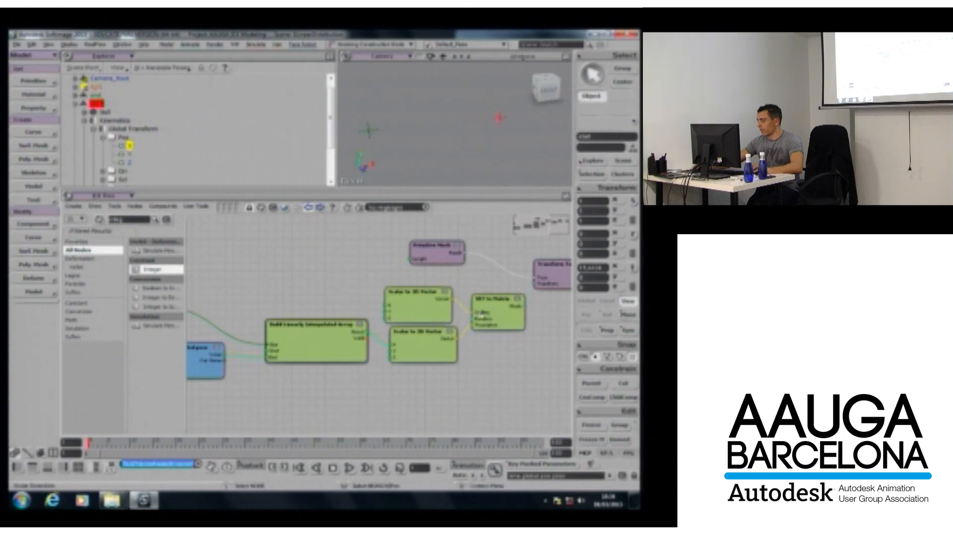
Set the X, Y and Z values of the scaling Scalar to 3D Vector node to 1.
double_click(424, 311)
click(143, 139)
text(1)
key(Tab)
text(1)
key(Tab)
text(1)
key(Return)
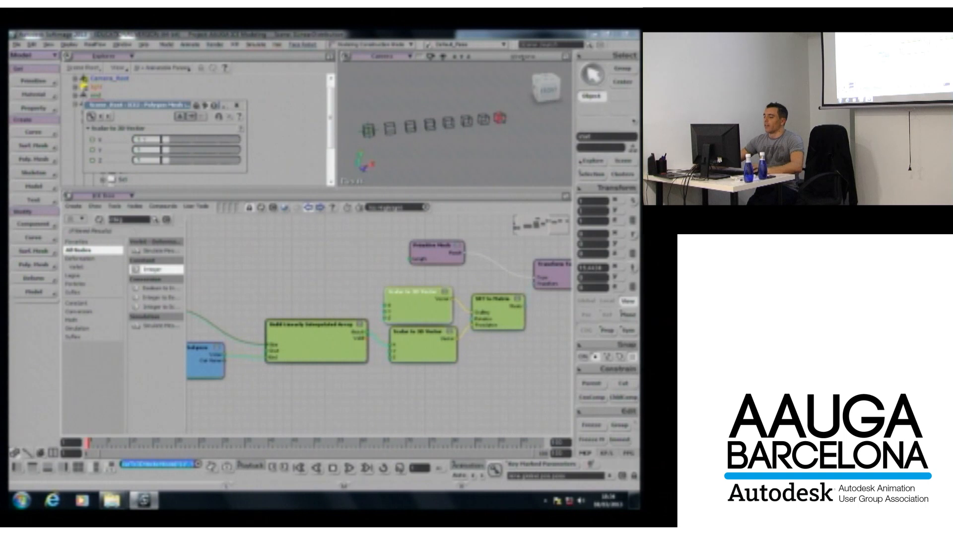
Try a larger X value on the scaling vector to stretch the cubes, and reset it to 1.
mouse_move(169, 141)
mouse_down()
mouse_move(181, 141)
mouse_move(174, 141)
mouse_up()
double_click(152, 139)
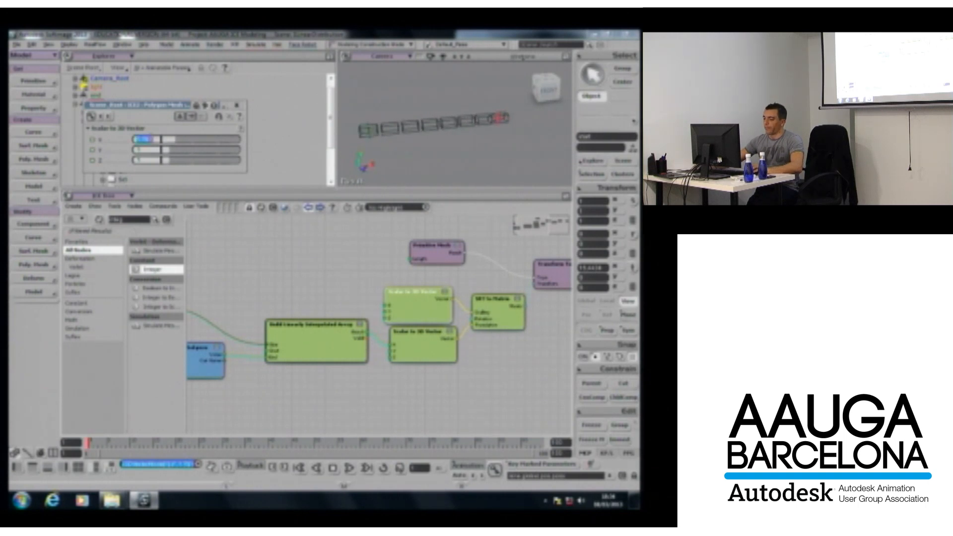
text(1)
key(Return)
click(236, 105)
Add a Divide by Scalar node and connect the start null's X position to its Value input.
drag(290, 246, 356, 249)
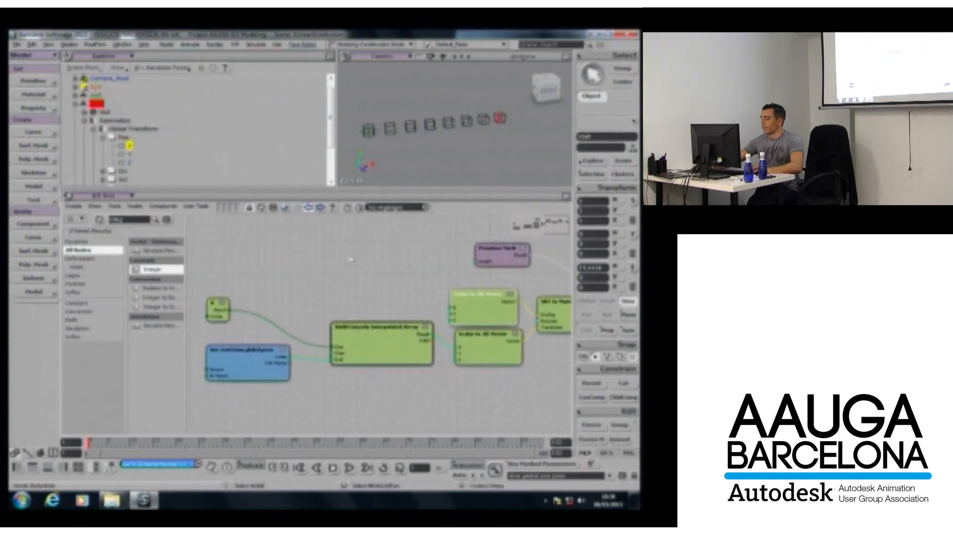
click(219, 317)
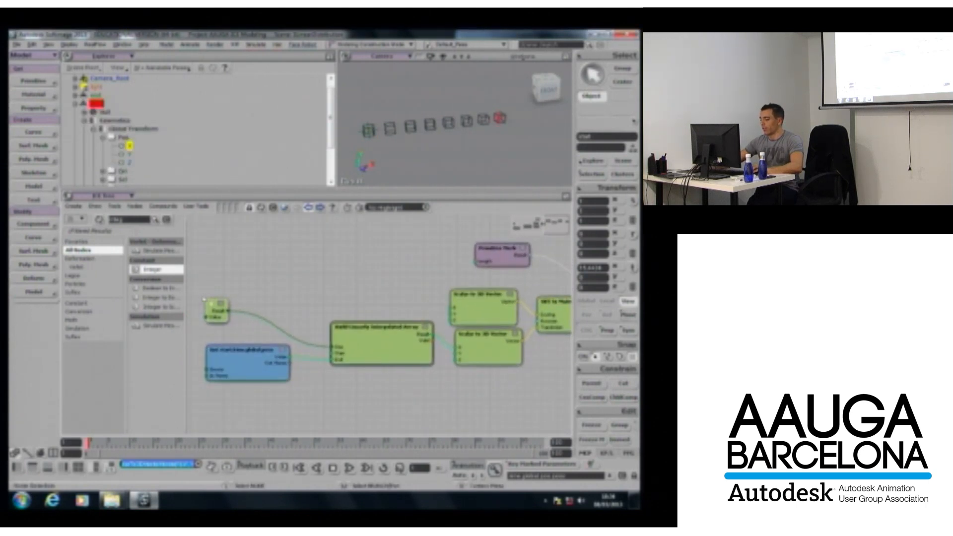
click(270, 349)
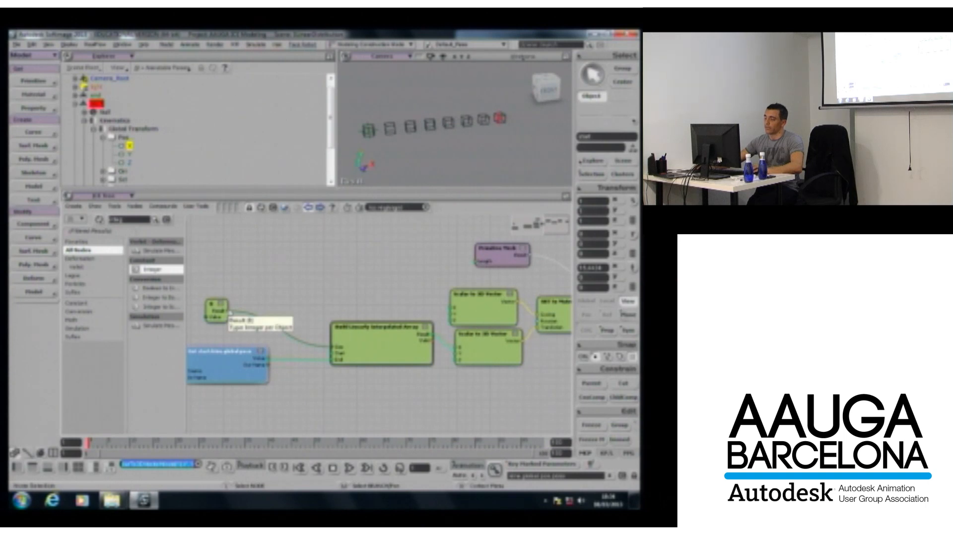
double_click(138, 221)
text(divi)
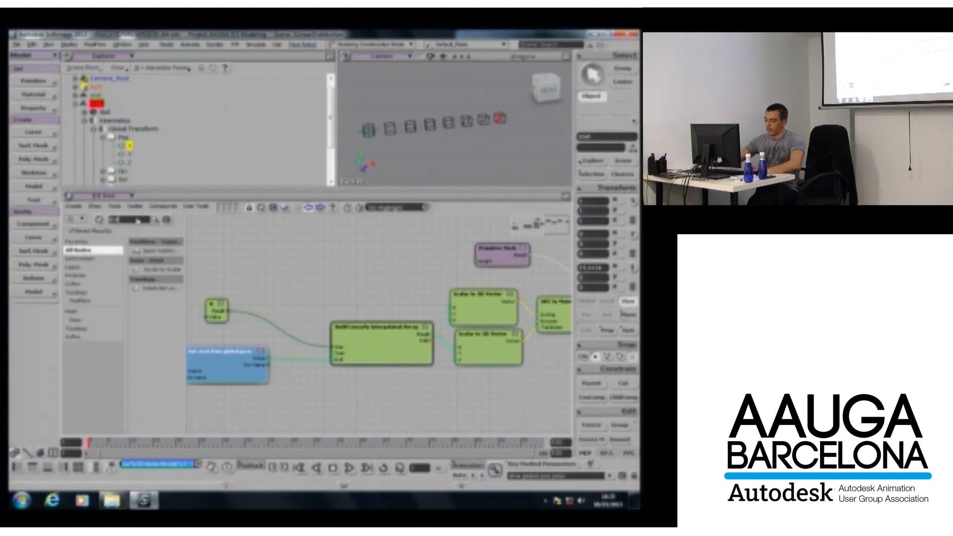
drag(156, 269, 278, 282)
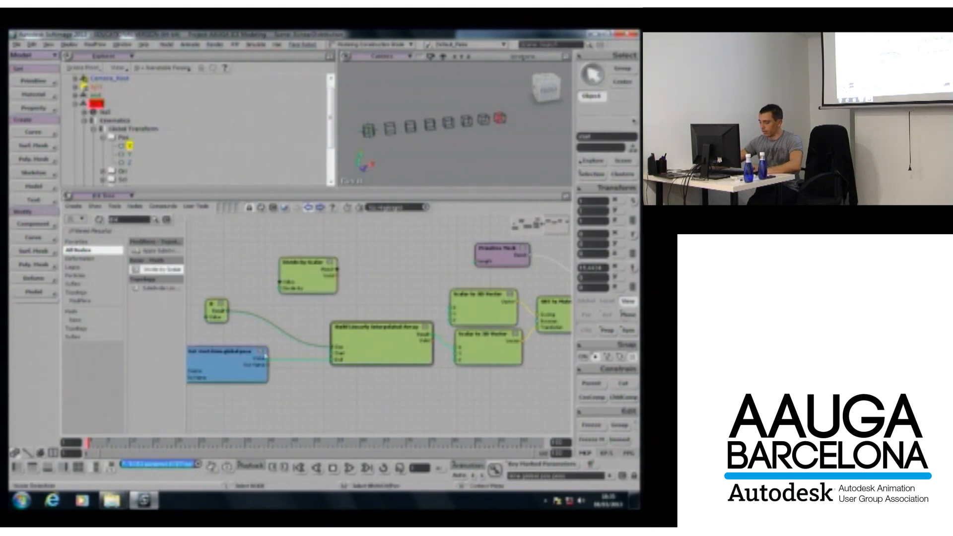
mouse_move(268, 357)
mouse_down()
mouse_move(281, 309)
mouse_move(258, 346)
mouse_up()
drag(290, 285, 332, 293)
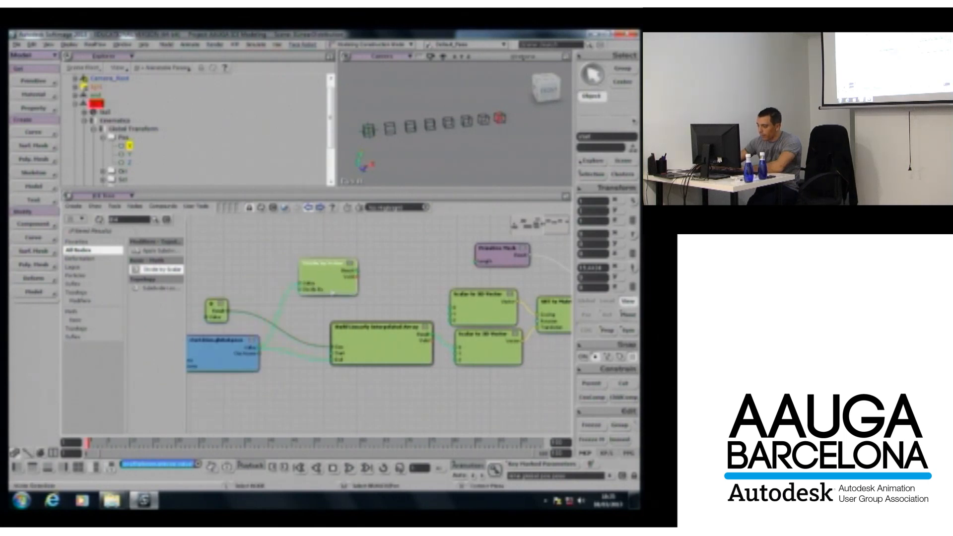
Connect the Integer result to the Divide By input through an Integer to Scalar node, and arrange these nodes together.
drag(228, 316, 443, 310)
middle_drag(443, 311, 237, 318)
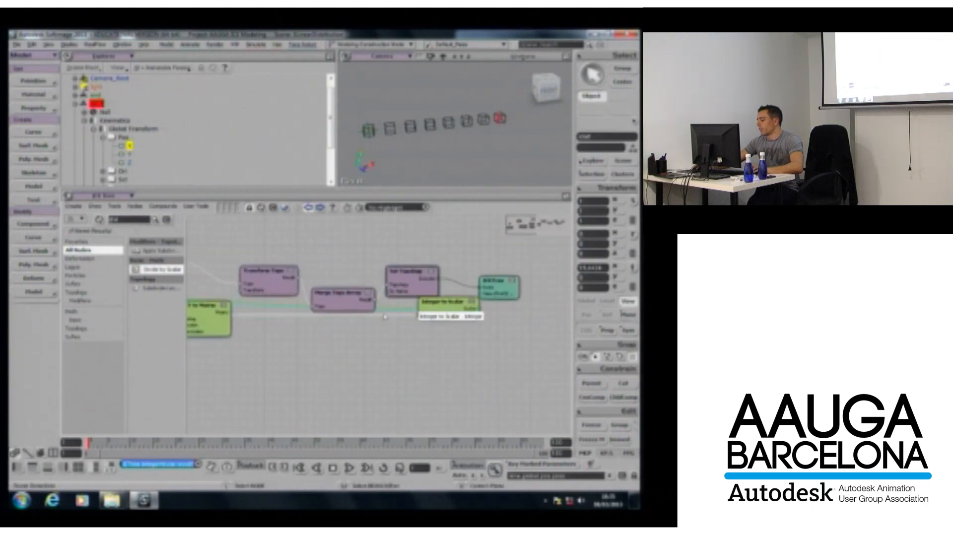
drag(448, 315, 254, 343)
middle_drag(323, 337, 541, 319)
drag(491, 321, 210, 283)
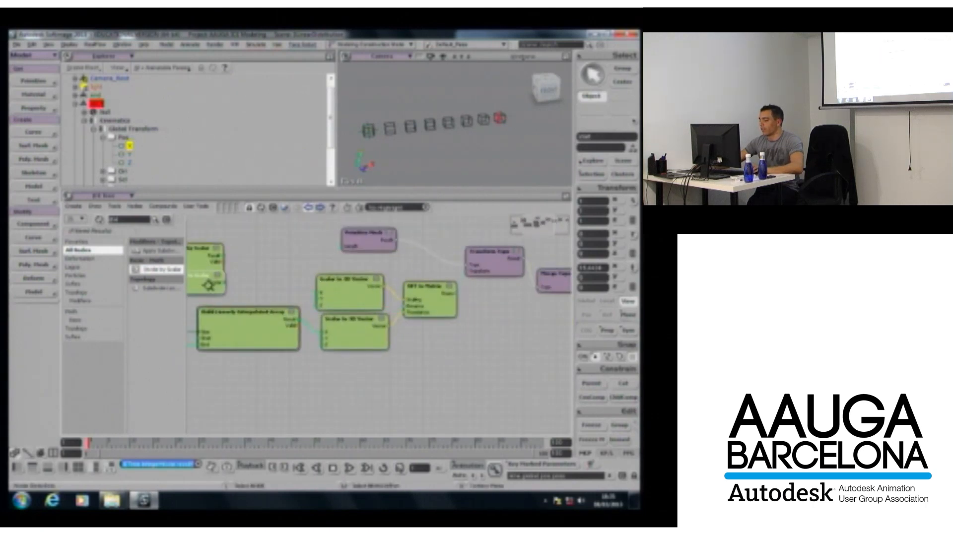
middle_drag(211, 283, 360, 288)
drag(359, 288, 290, 264)
drag(234, 292, 210, 287)
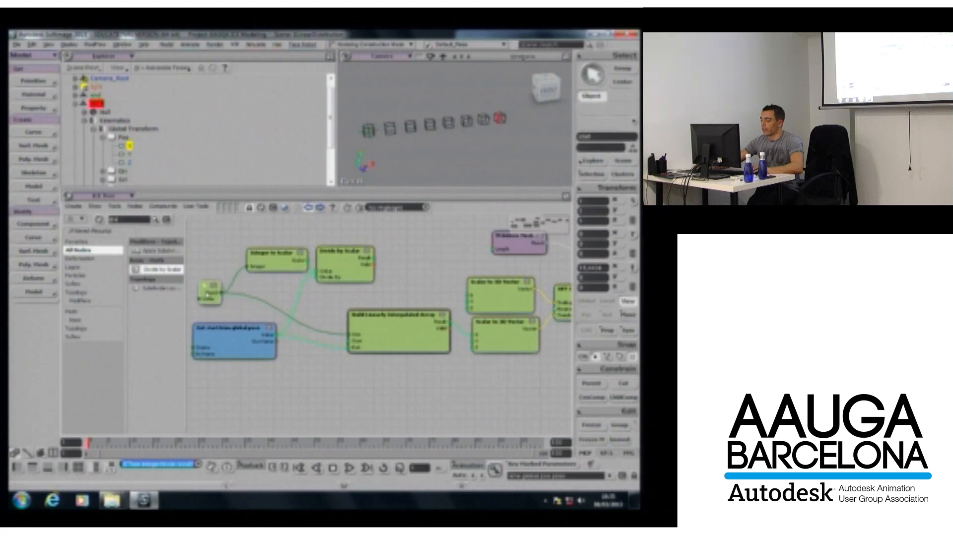
drag(278, 259, 274, 272)
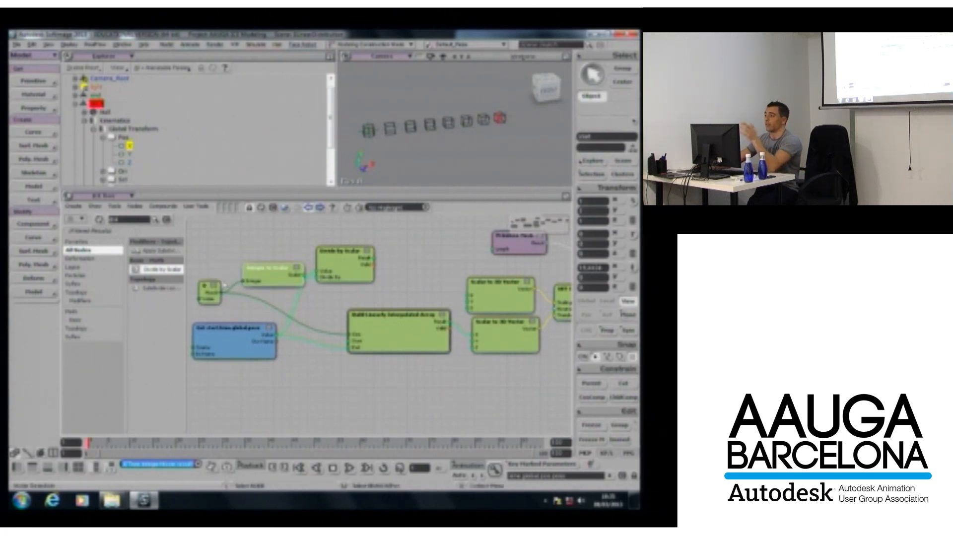
Connect the Divide by Scalar result to the X input of the scaling Scalar to 3D Vector node, and move the Integer node aside.
middle_drag(382, 275, 335, 269)
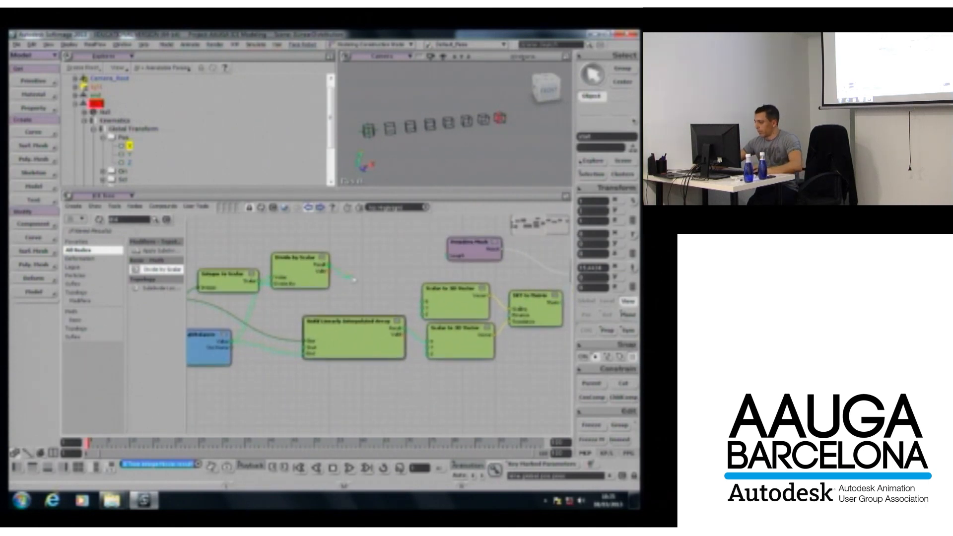
drag(433, 306, 433, 305)
middle_drag(367, 259, 470, 253)
drag(266, 293, 234, 302)
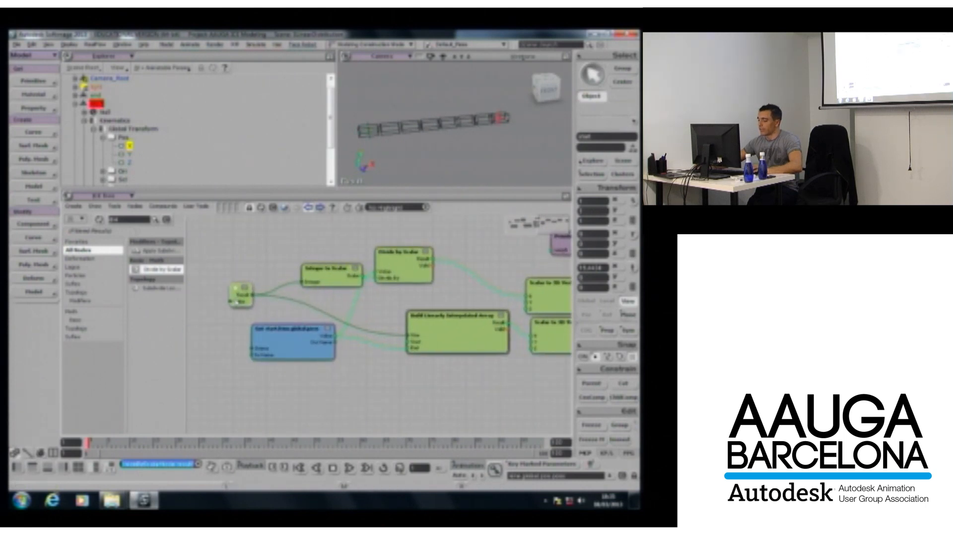
Insert an Add node with a value of 1 between the Integer node and the interpolated array's size input, and arrange the tree.
text(add)
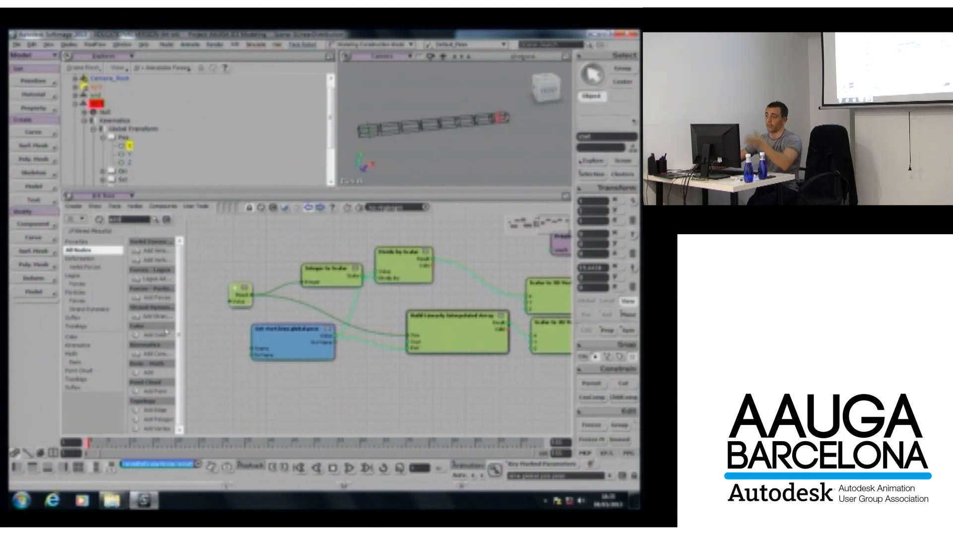
drag(156, 373, 303, 314)
double_click(304, 316)
double_click(141, 140)
text(1)
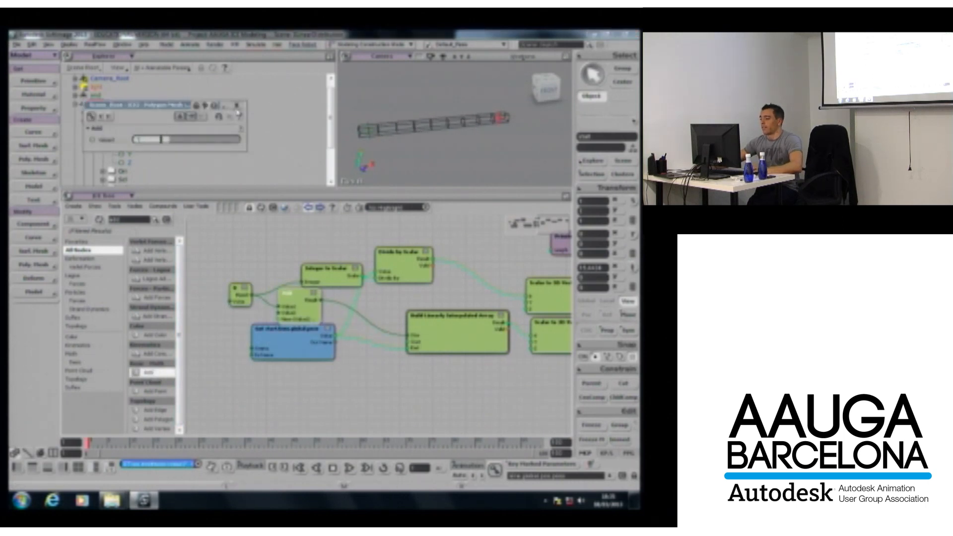
click(236, 106)
click(291, 251)
key(r)
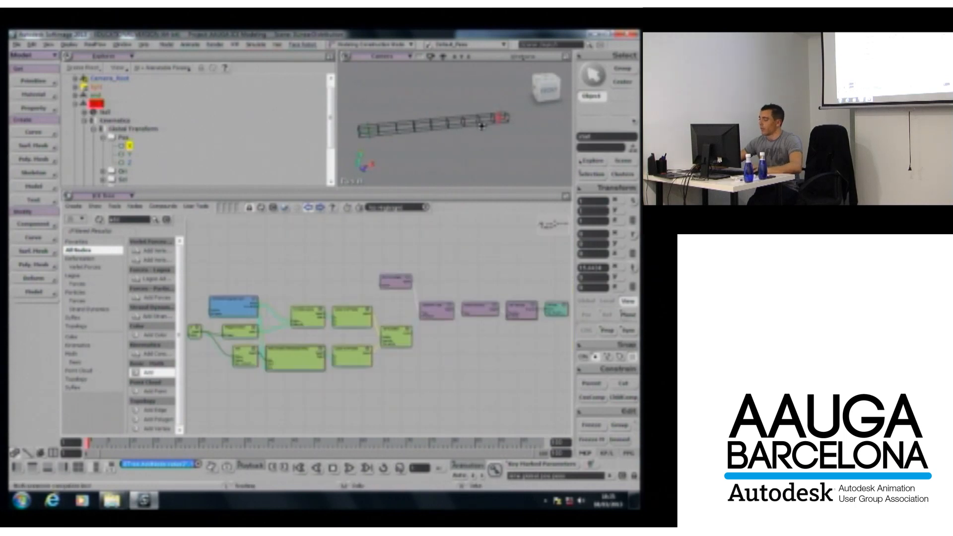
Translate the start null along X to test how the row of cubes adapts.
right_drag(482, 126, 524, 135)
key(v)
drag(531, 124, 530, 149)
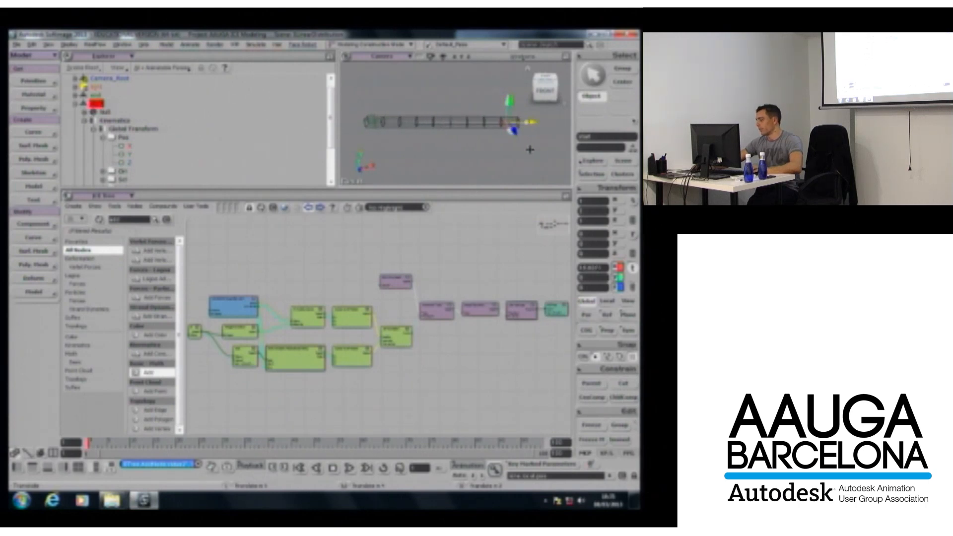
Change the Integer node's value to test a different number of cubes between the nulls.
drag(208, 303, 306, 288)
middle_drag(306, 288, 281, 310)
click(275, 348)
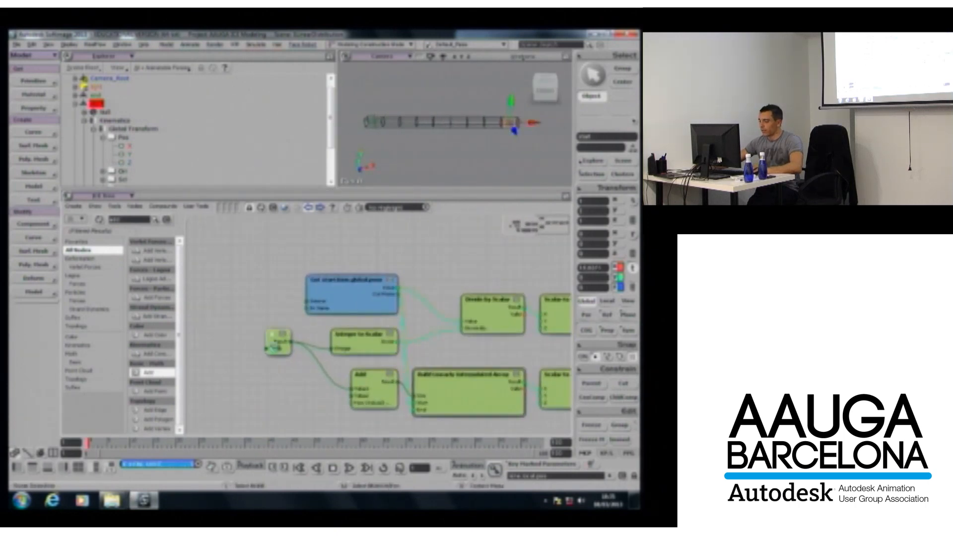
double_click(274, 348)
drag(224, 143, 257, 145)
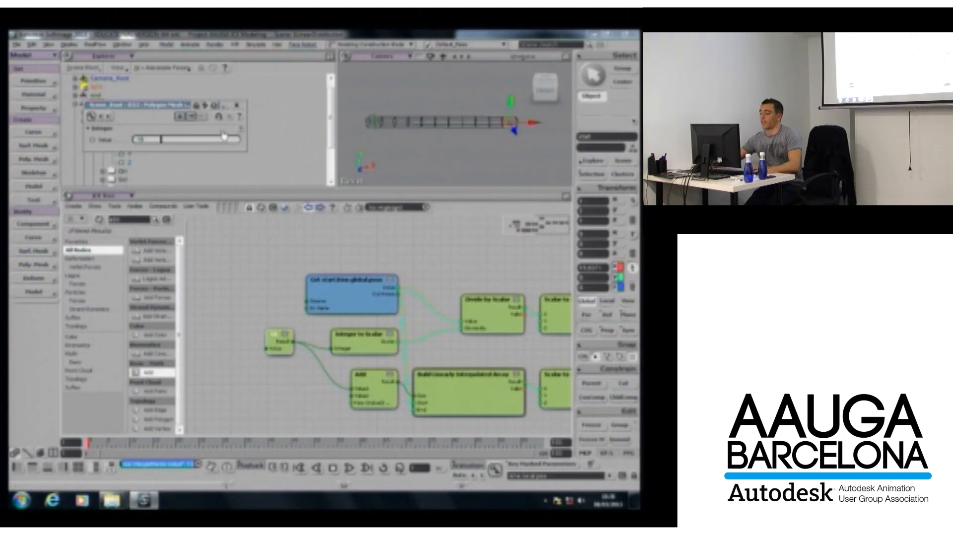
click(236, 105)
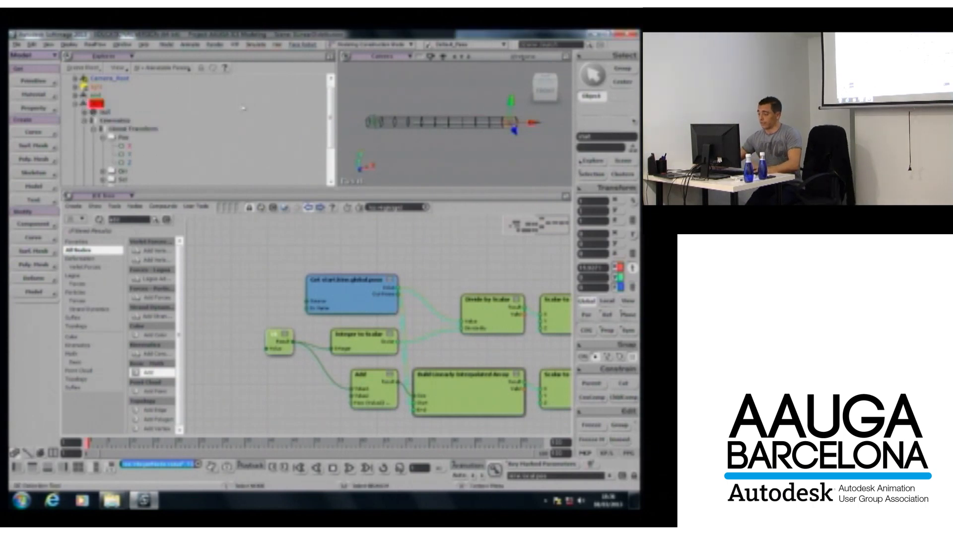
Open the 4InstanceObjects scene from the Scenes folder, without saving changes to the current scene.
key(space)
click(439, 157)
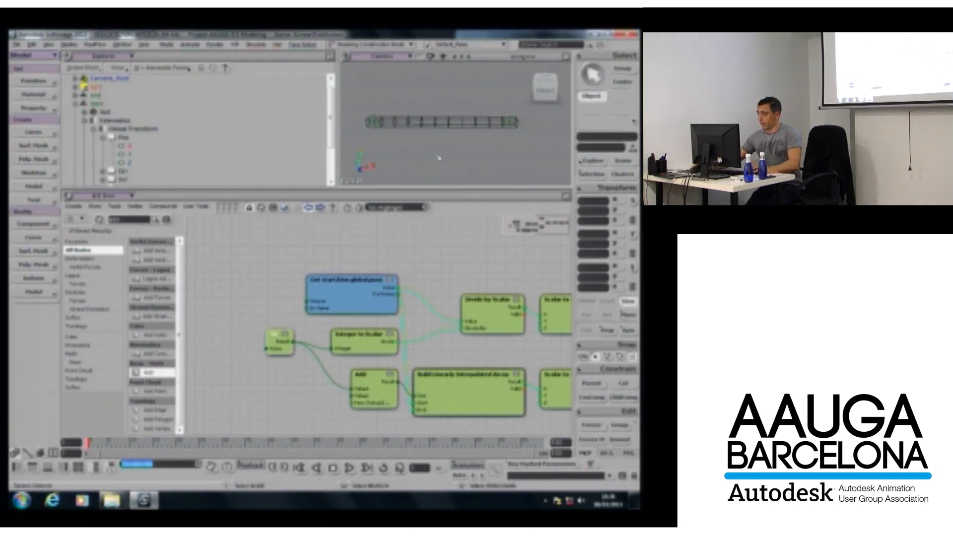
key(alt+Tab)
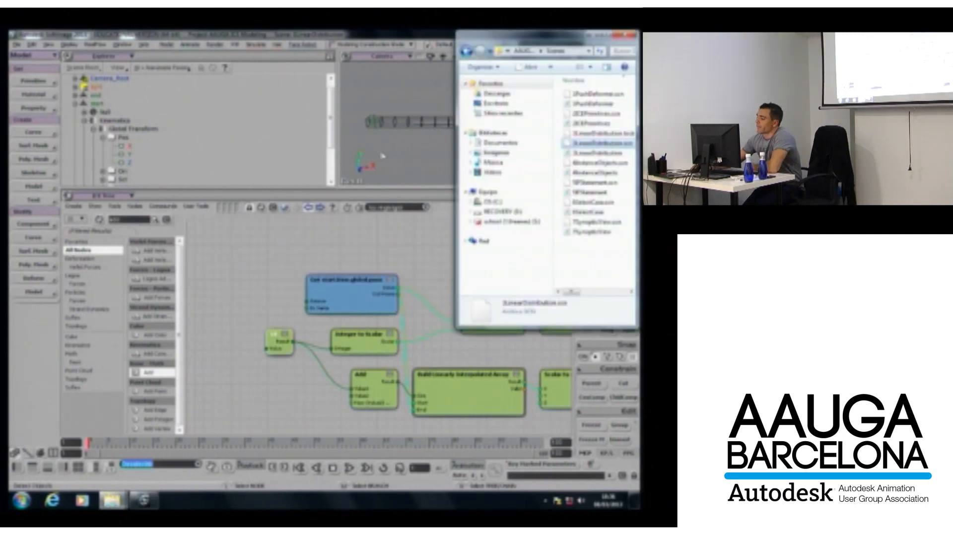
click(584, 164)
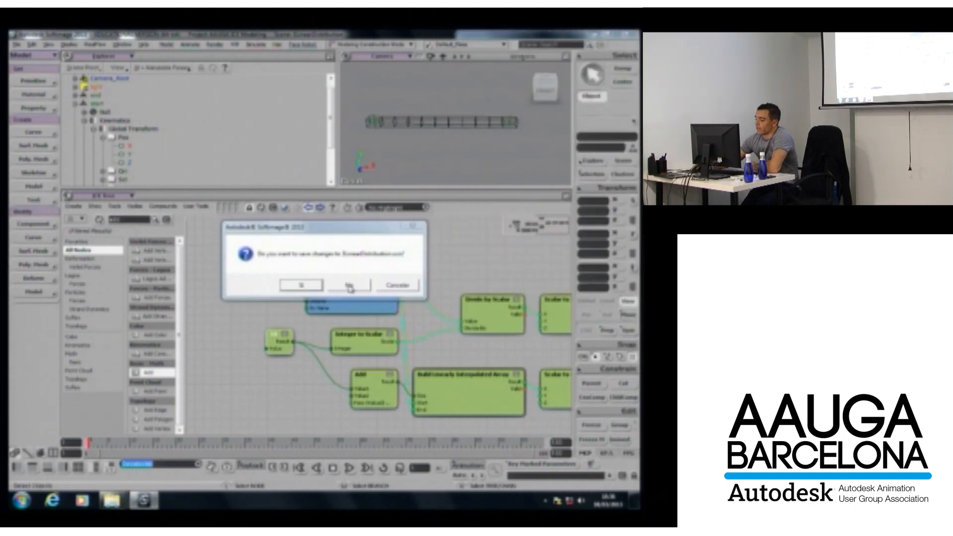
click(350, 287)
Inspect the pillar meshes and hide the existing ICE_InstanceObj object.
right_drag(412, 161, 428, 155)
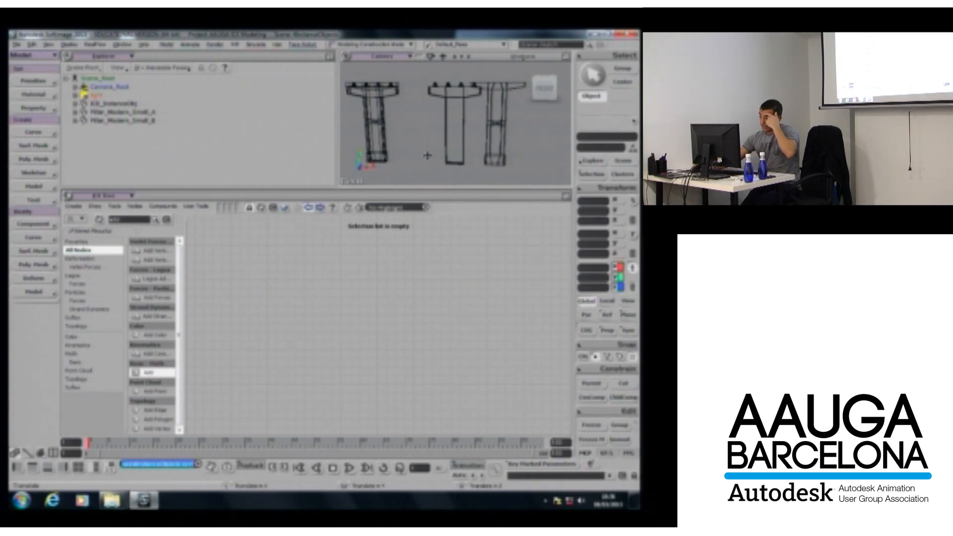
key(space)
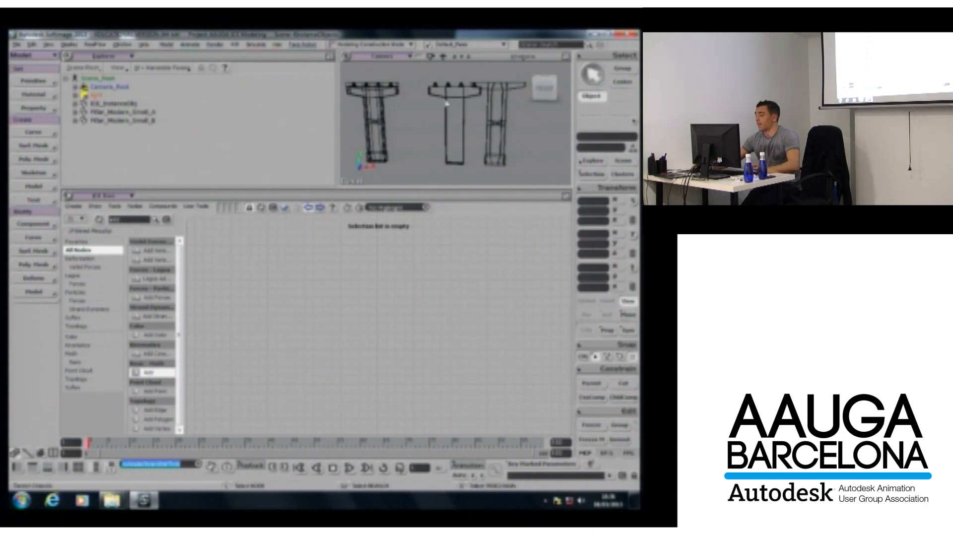
click(392, 93)
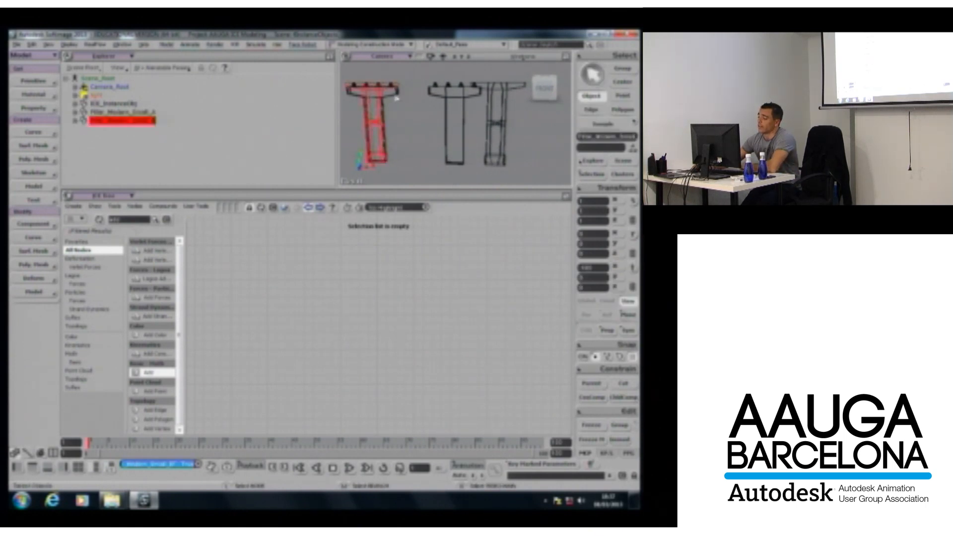
click(448, 95)
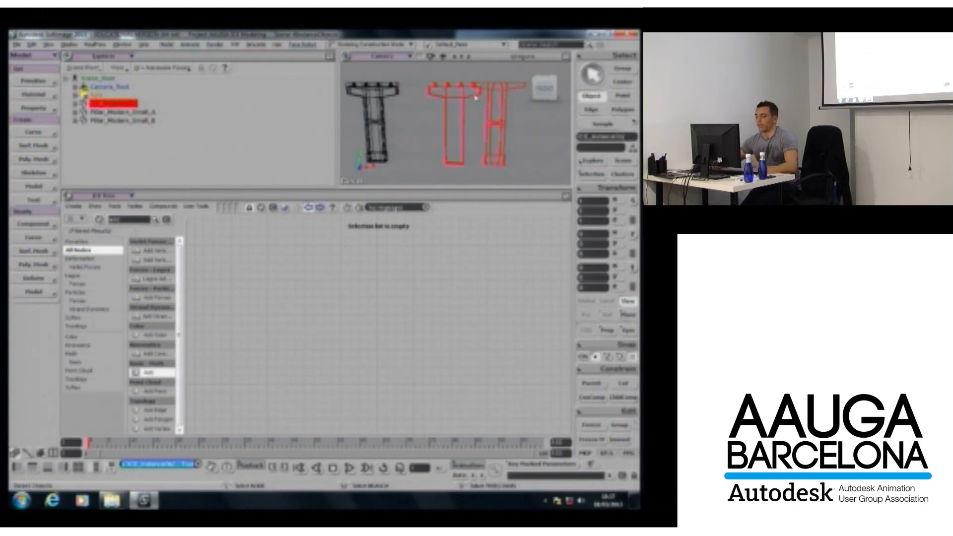
key(Delete)
Create an empty polygon mesh and give it a new ICE tree.
click(31, 81)
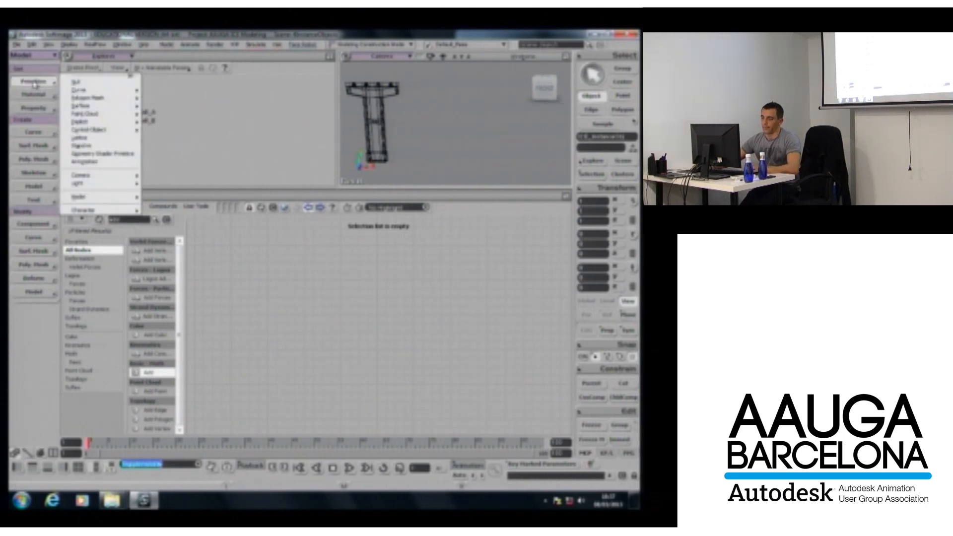
mouse_move(72, 100)
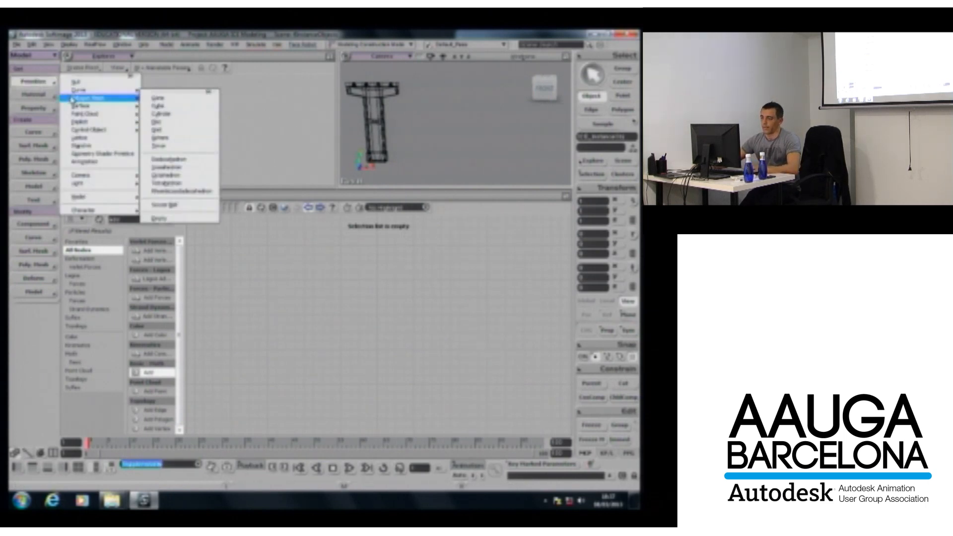
click(176, 221)
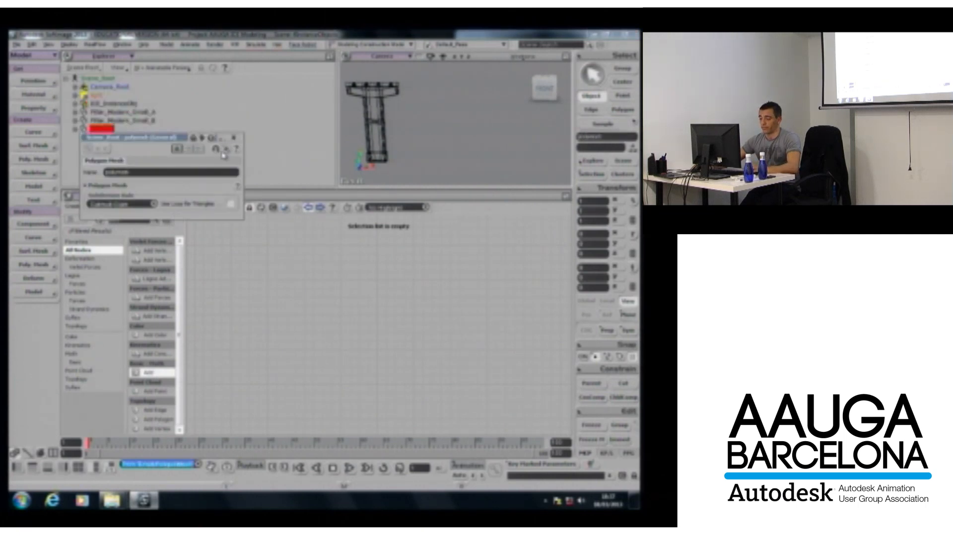
click(233, 137)
click(76, 207)
click(84, 214)
drag(385, 327, 514, 326)
Find the topology nodes and add a Get Topology and a Set Topology node to the ICE tree.
click(131, 223)
text(topo)
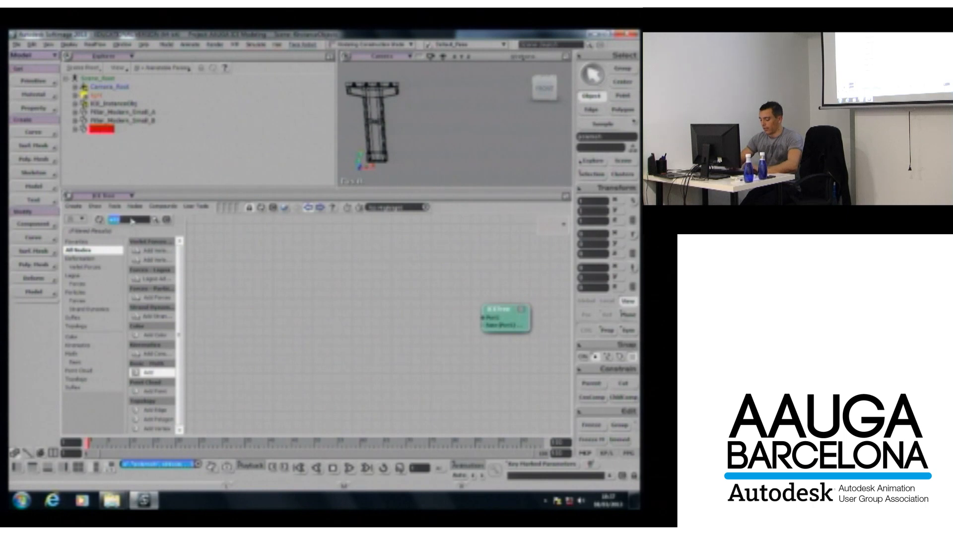
key(Return)
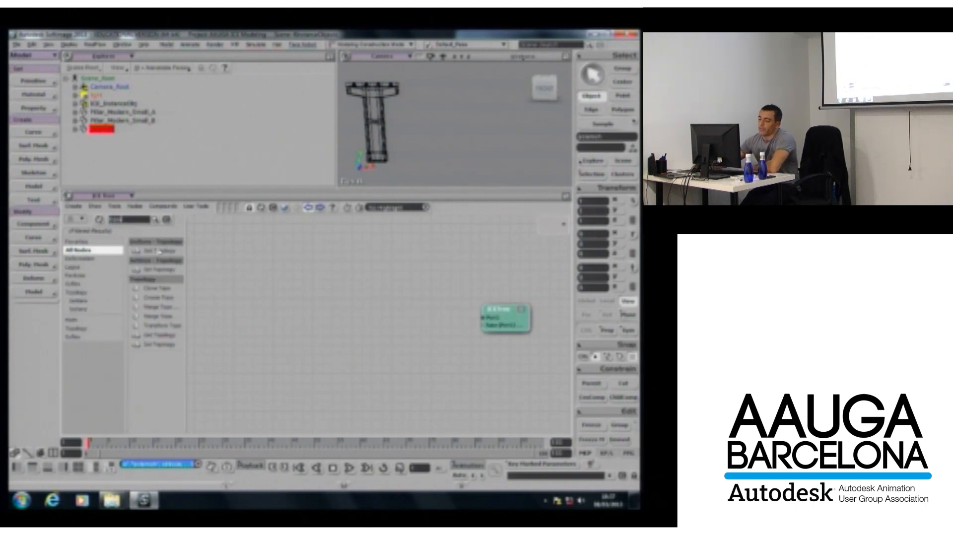
drag(159, 252, 239, 275)
drag(160, 270, 390, 299)
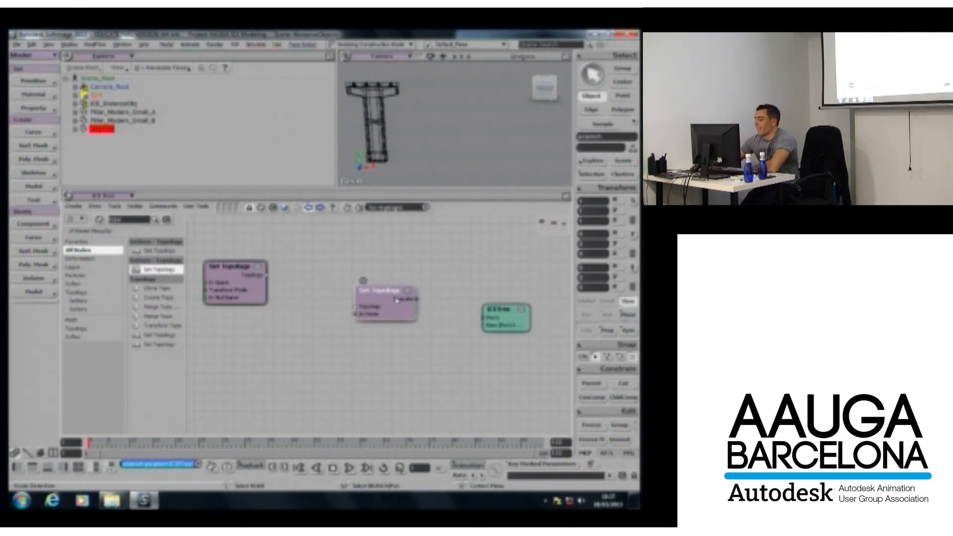
Set the Get Topology node's source object to Pillar_Modern_Small_A.
double_click(233, 268)
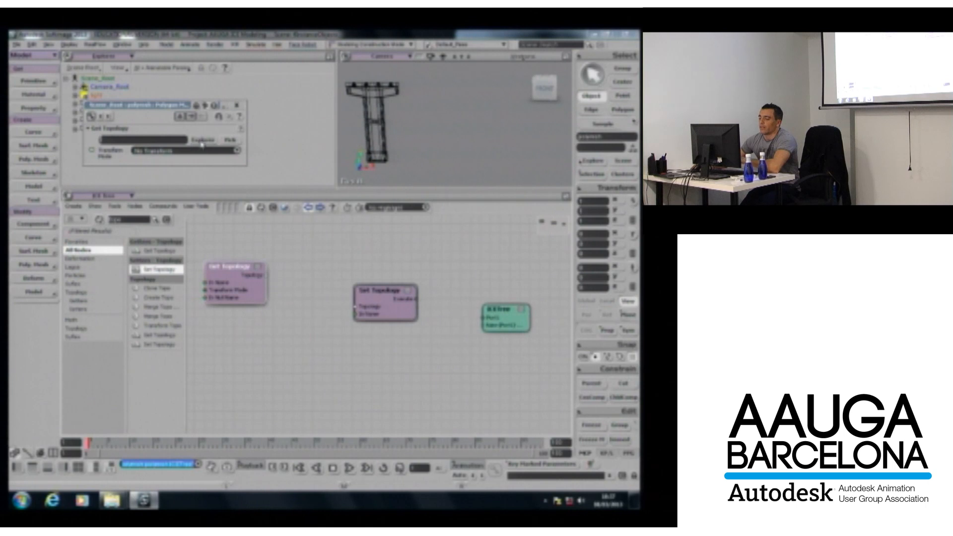
click(202, 142)
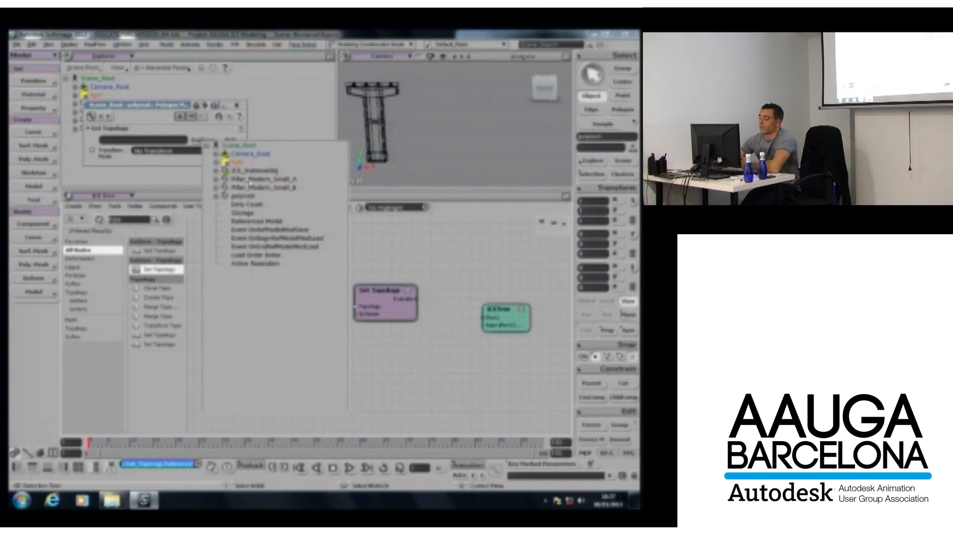
click(243, 196)
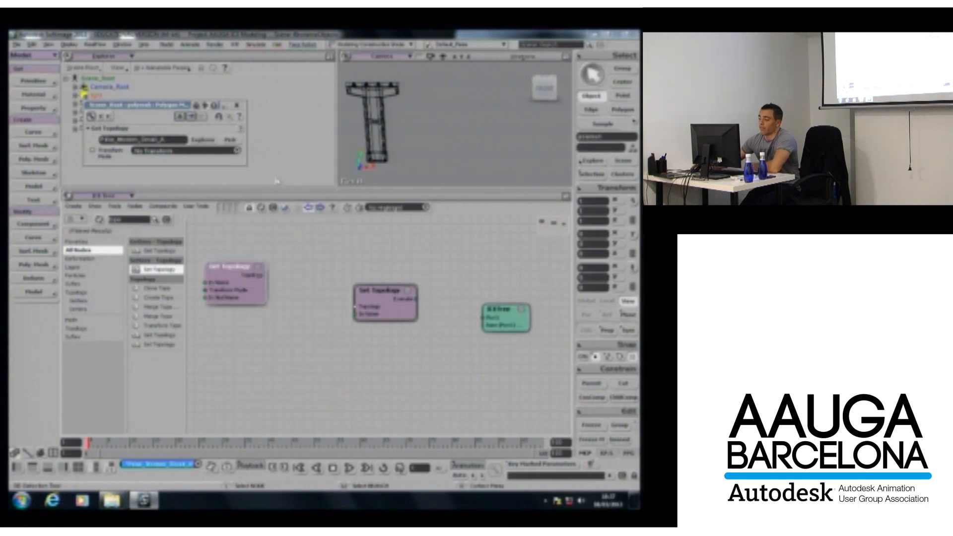
click(237, 106)
Connect Get Topology to Set Topology and its Execute output to the ICETree port, and inspect the resulting pillar.
drag(415, 300, 487, 318)
drag(267, 275, 373, 310)
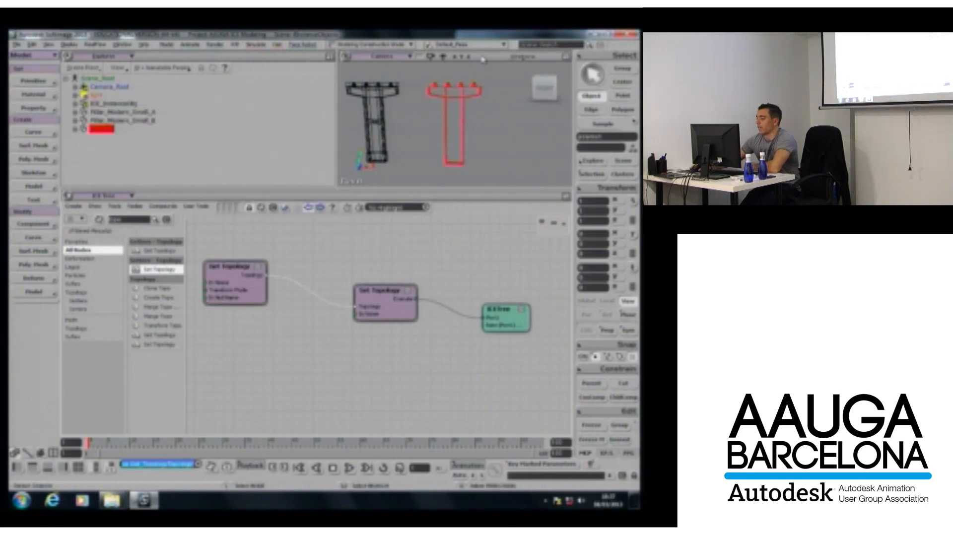
right_drag(474, 119, 461, 156)
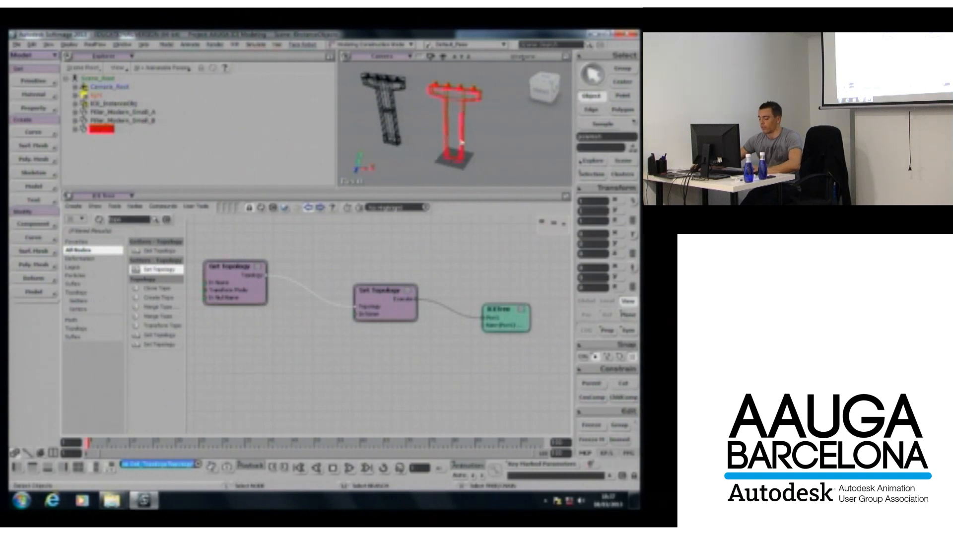
key(g)
right_drag(463, 149, 491, 119)
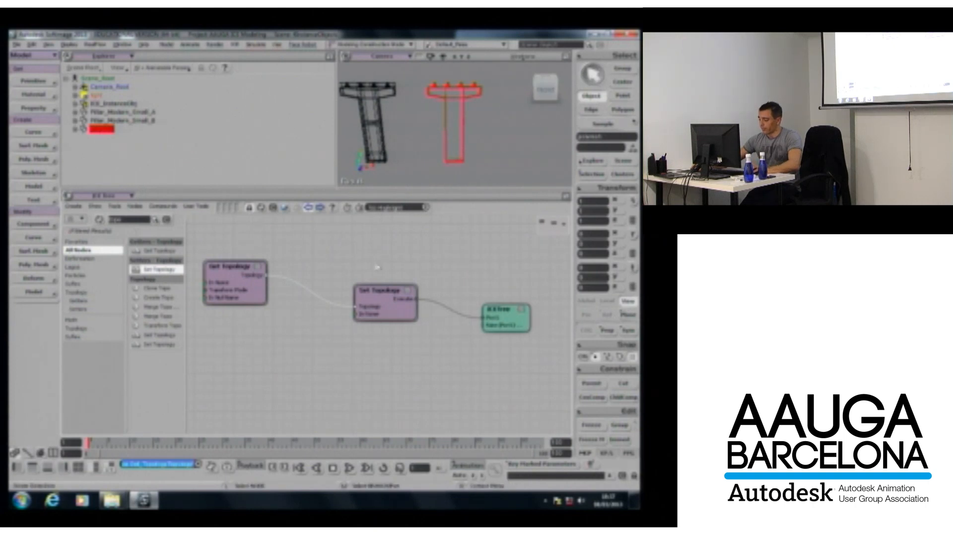
Duplicate the Get Topology node, place the copy below the original, and set its source object to Pillar_Modern_Small_B.
drag(362, 287, 389, 303)
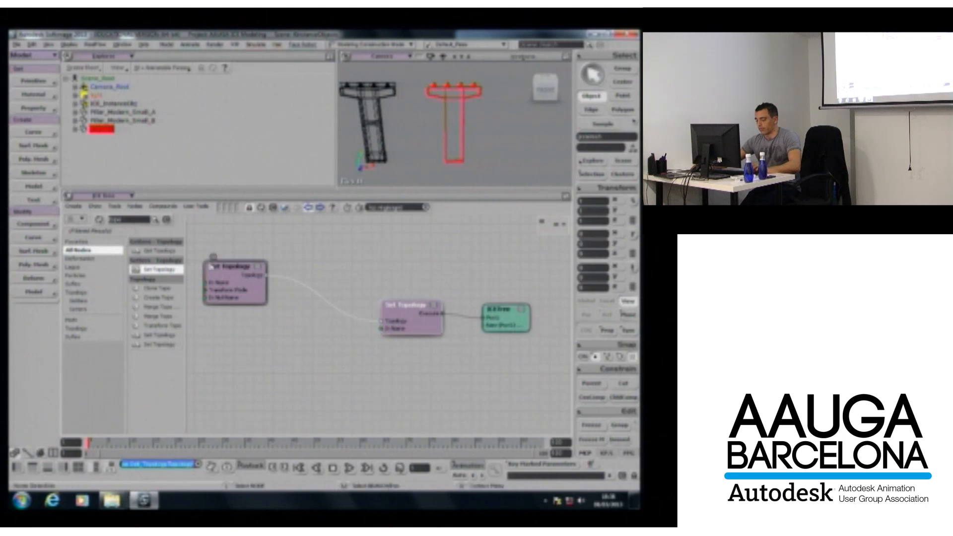
click(213, 258)
key(ctrl+d)
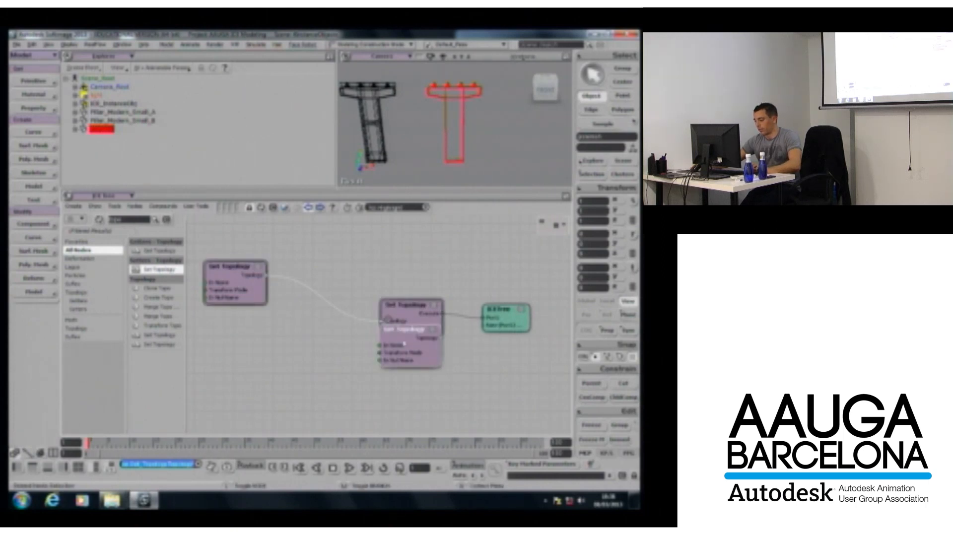
drag(404, 343, 224, 362)
double_click(224, 362)
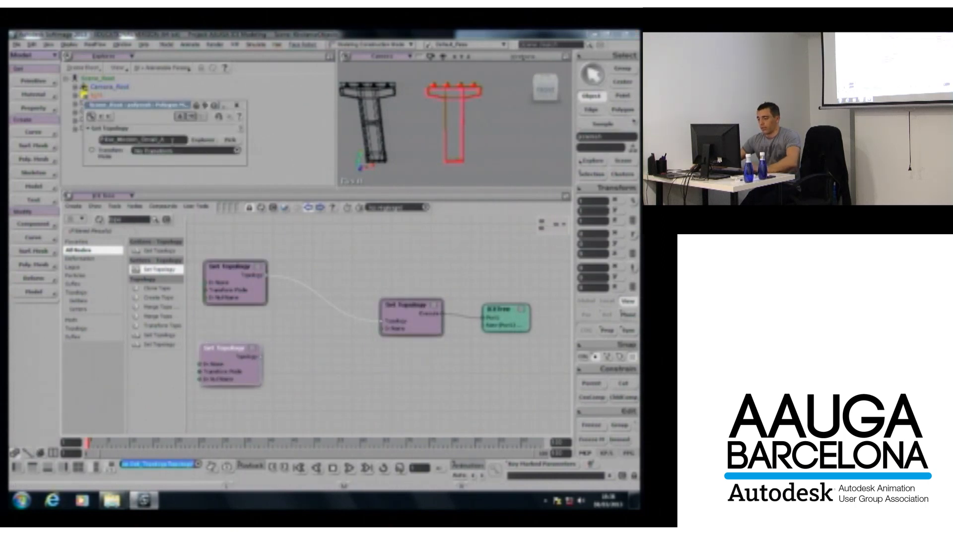
click(203, 139)
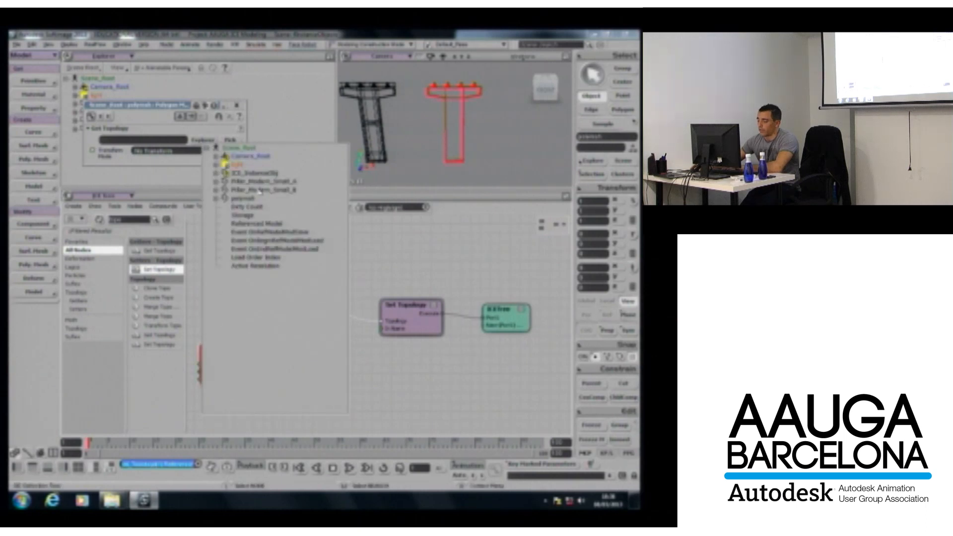
click(260, 190)
click(237, 106)
Add a Merge Topo node, connect both Get Topology nodes into it and its result into Set Topology, and auto-arrange the tree.
click(142, 222)
text(merge)
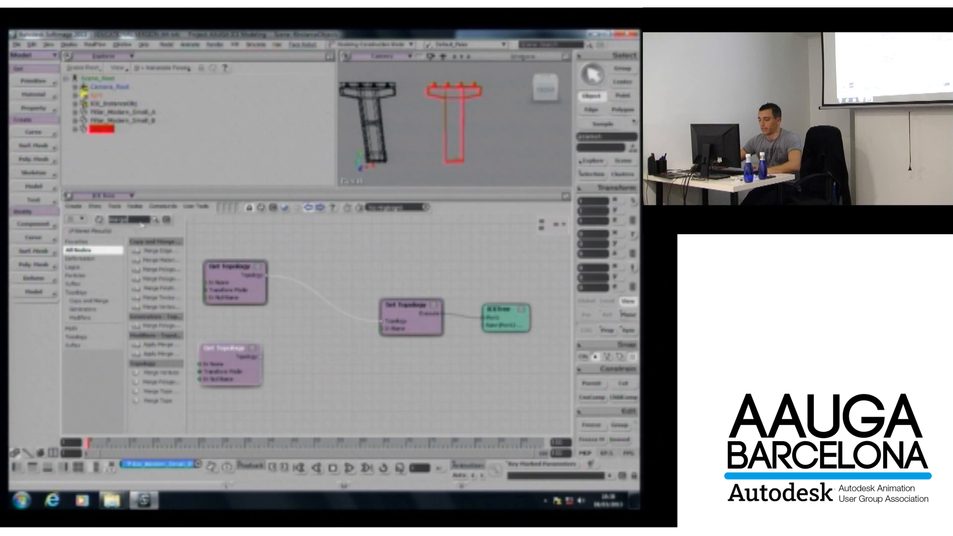
text( t)
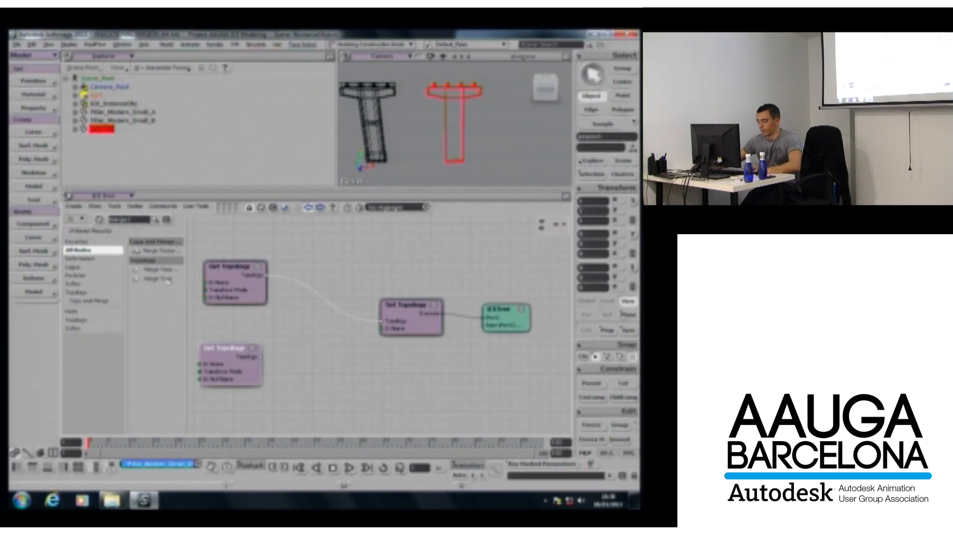
drag(168, 281, 299, 327)
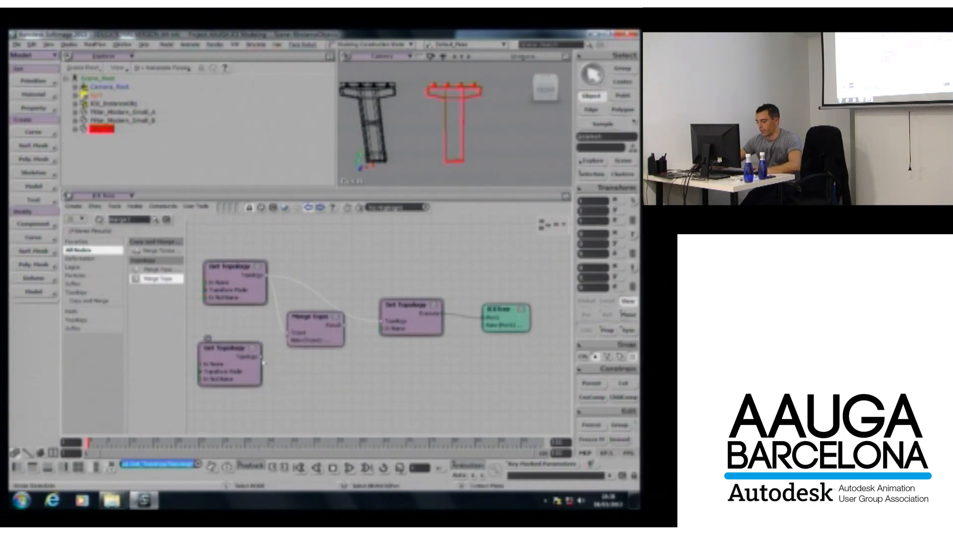
drag(261, 357, 289, 340)
drag(394, 325, 392, 325)
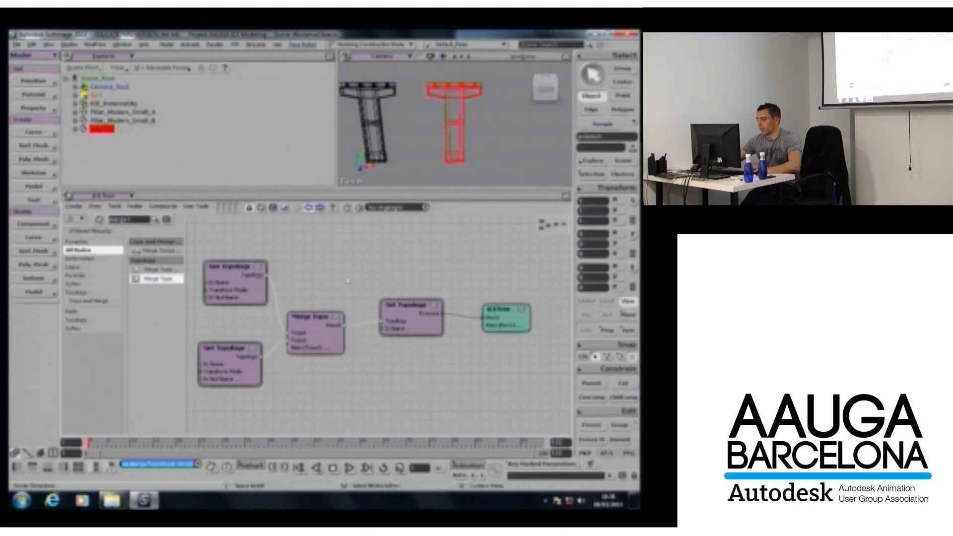
key(ctrl+r)
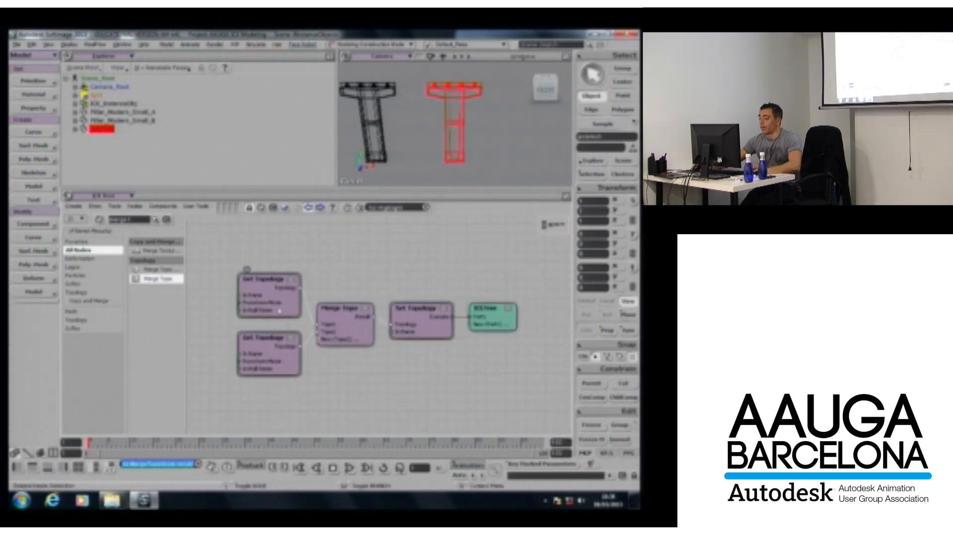
Make room beside the lower Get Topology node and insert a Transform Topo node between it and Merge Topo.
drag(247, 330, 165, 351)
click(134, 221)
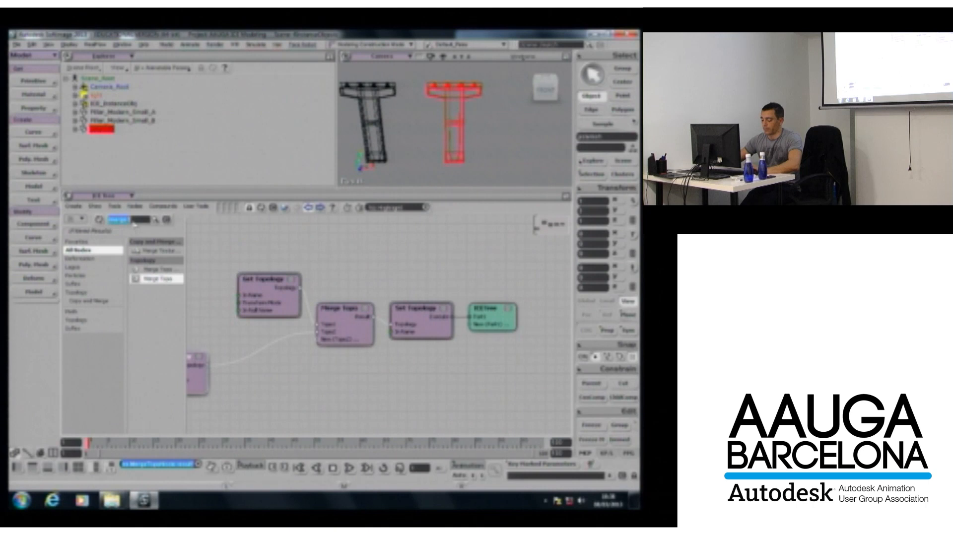
text(transform)
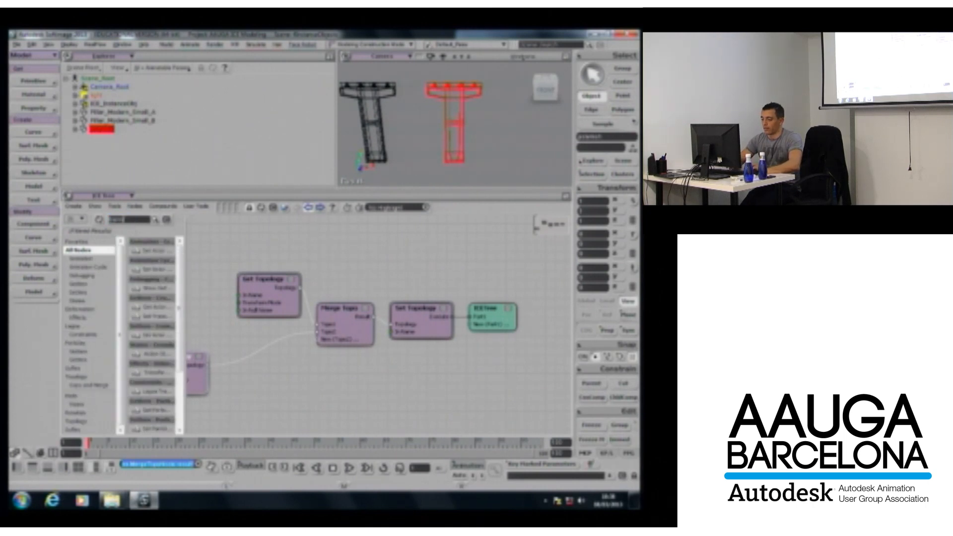
text( t)
drag(165, 252, 272, 379)
Add an SRT to Matrix node below the lower Get Topology node to drive the Transform Topo node.
click(133, 222)
text(sr)
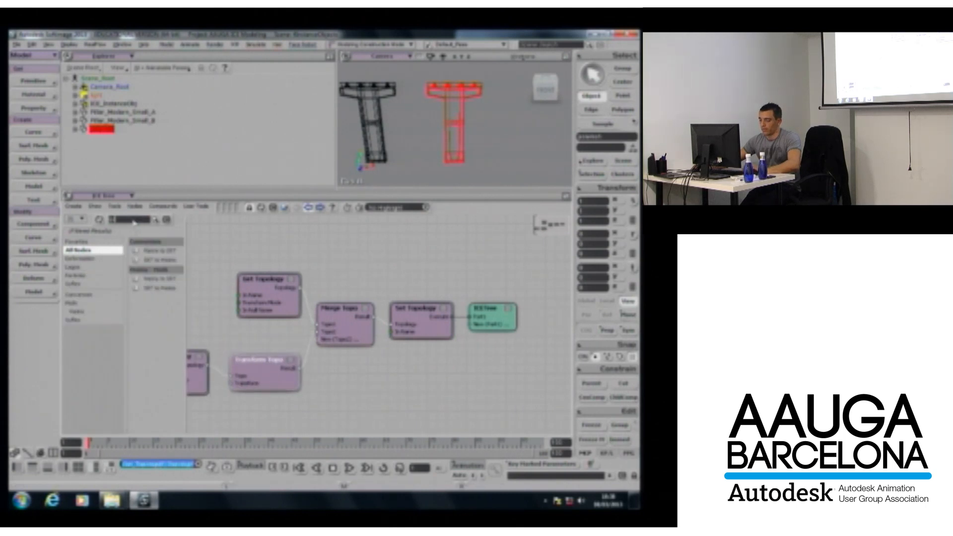
drag(164, 260, 316, 369)
middle_drag(347, 377, 392, 355)
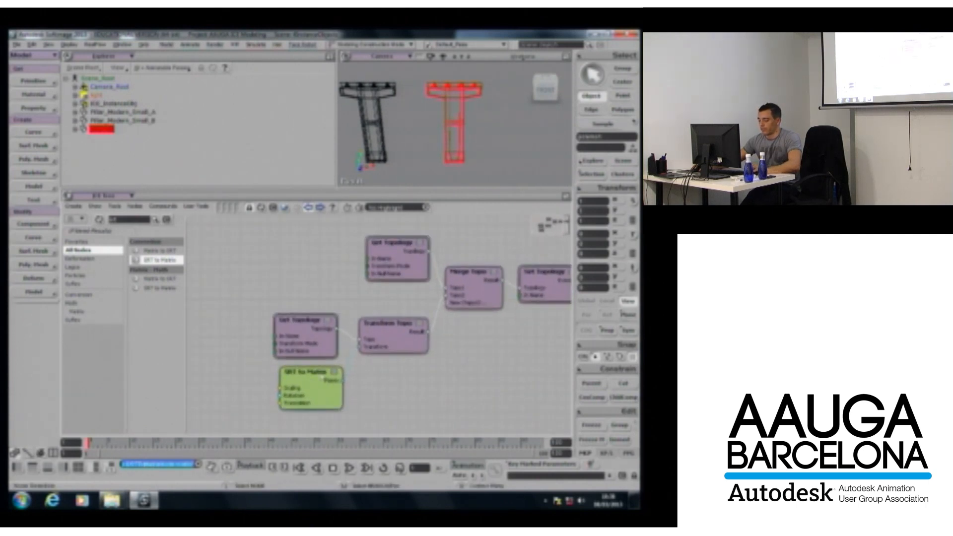
Set the SRT to Matrix node's X translation to 20 and inspect the offset pillar in the merged mesh.
double_click(306, 371)
drag(127, 228, 139, 228)
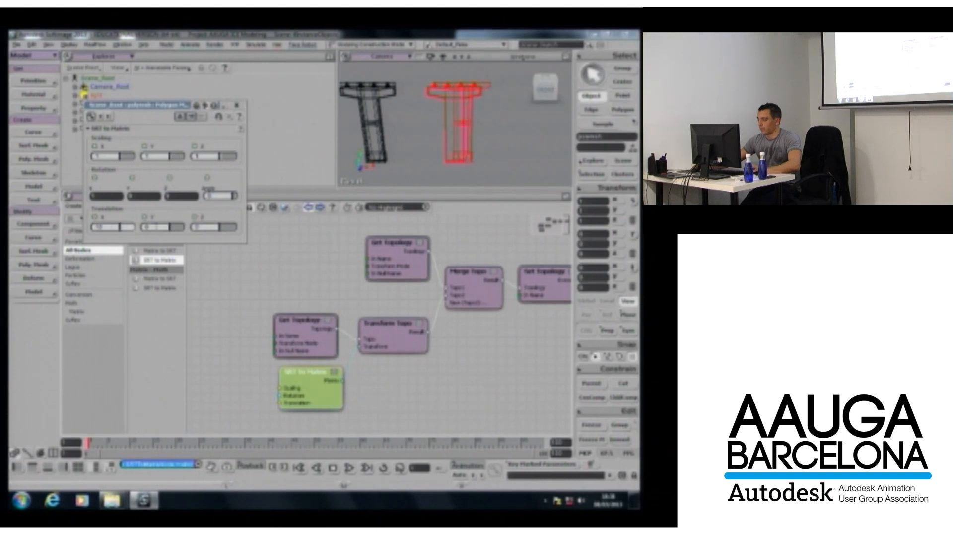
double_click(116, 227)
text(20)
key(Return)
key(s)
right_drag(457, 100, 482, 100)
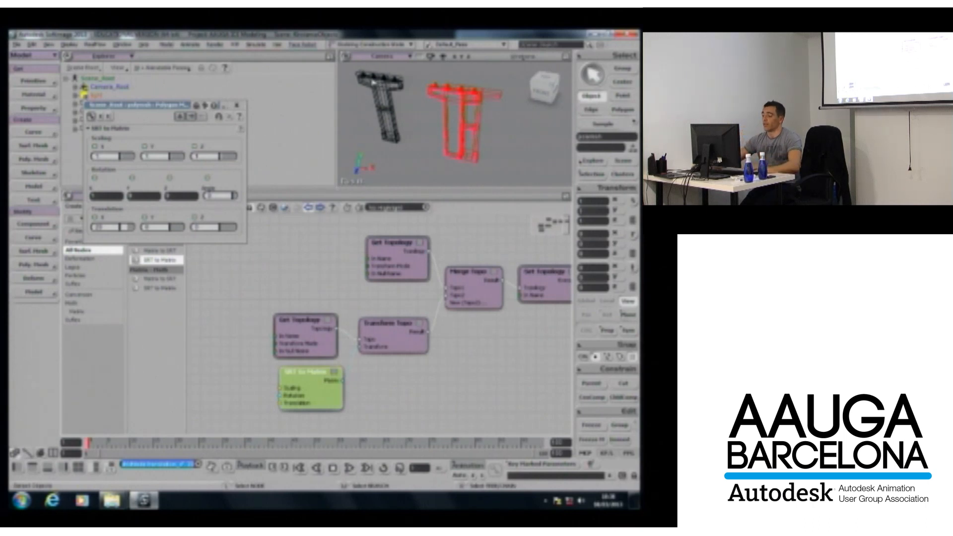
drag(378, 101, 387, 98)
right_drag(387, 98, 416, 99)
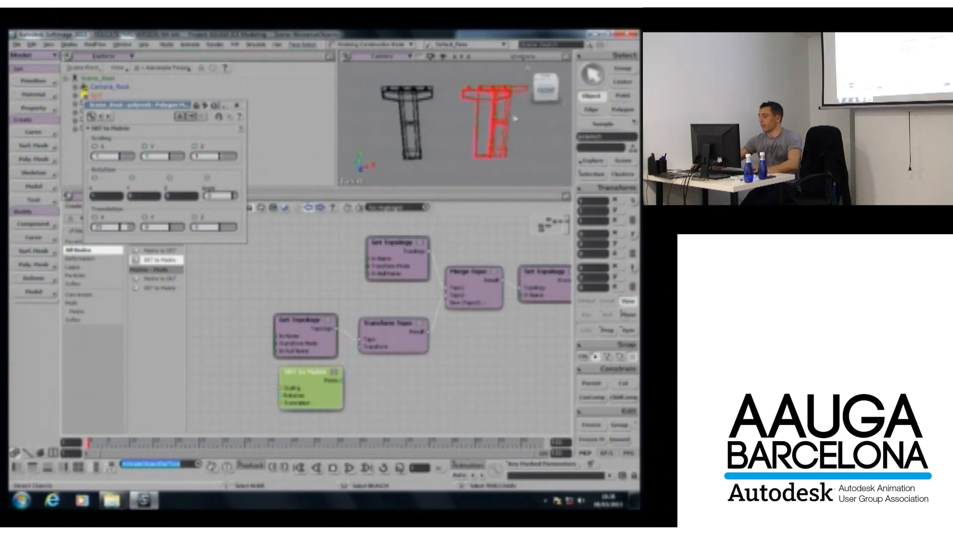
middle_drag(446, 388, 363, 389)
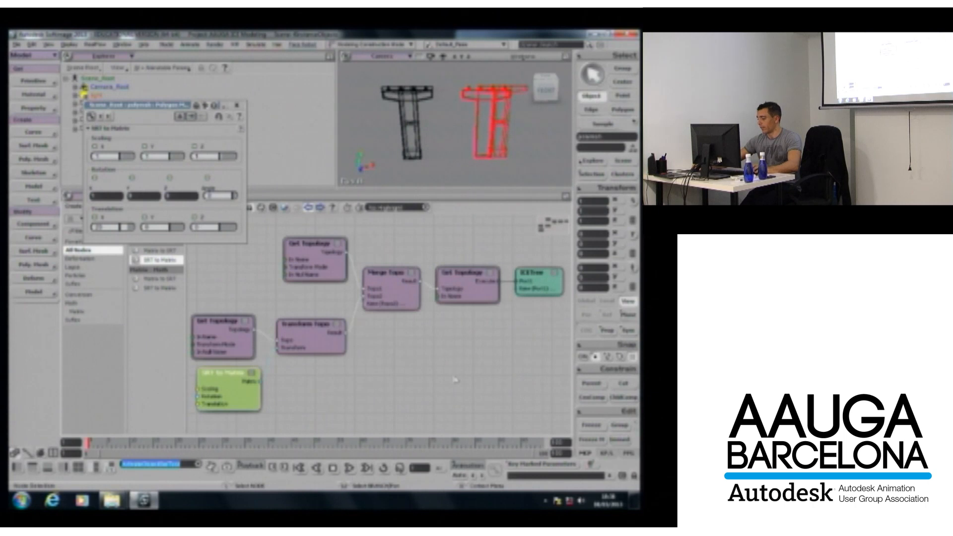
click(237, 105)
Open the IF statement scene from the project's Scenes folder without saving the current changes, and load the IF_Statement object's ICE tree.
key(alt+Tab)
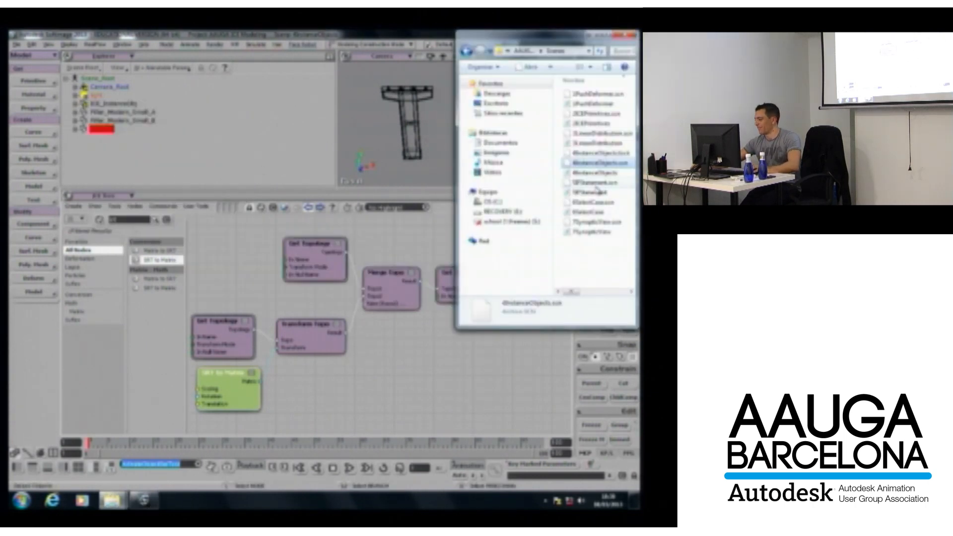
double_click(584, 183)
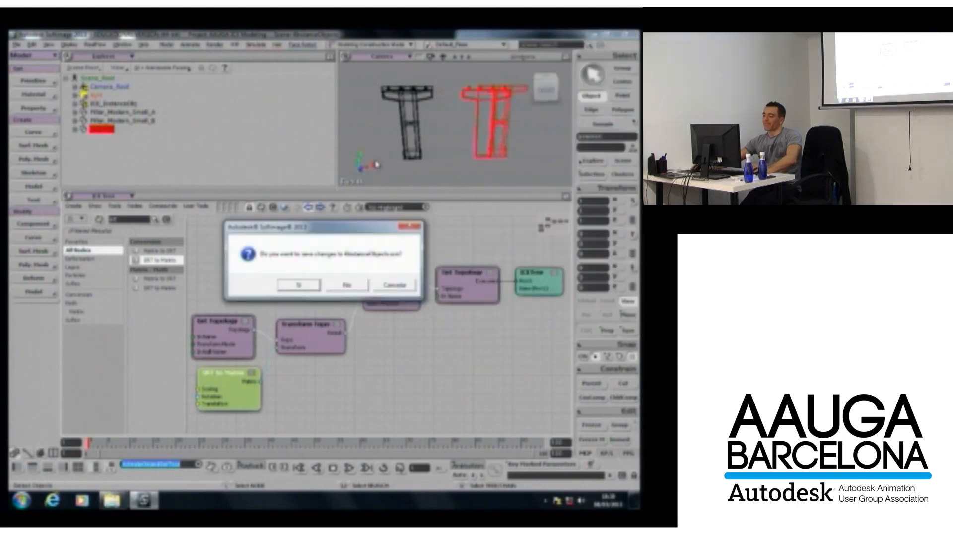
click(351, 308)
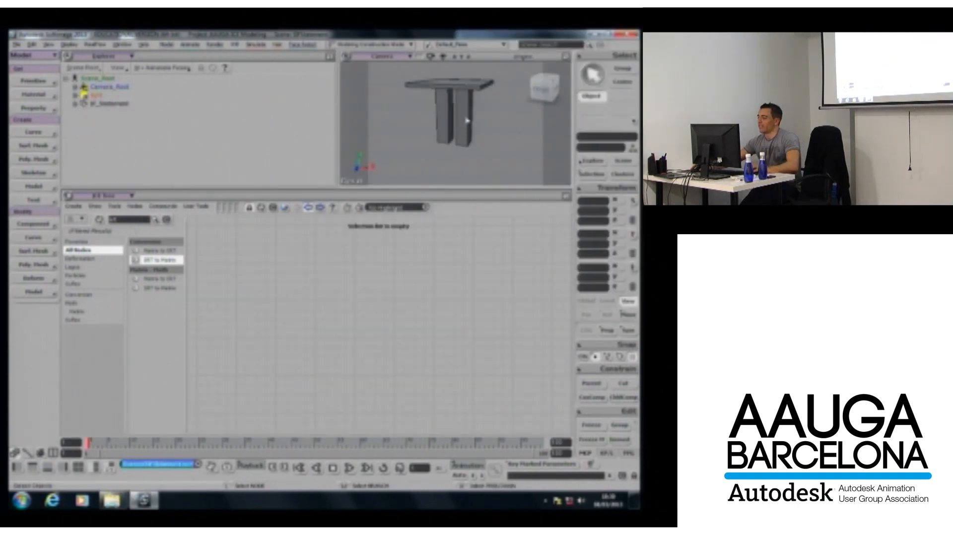
click(262, 209)
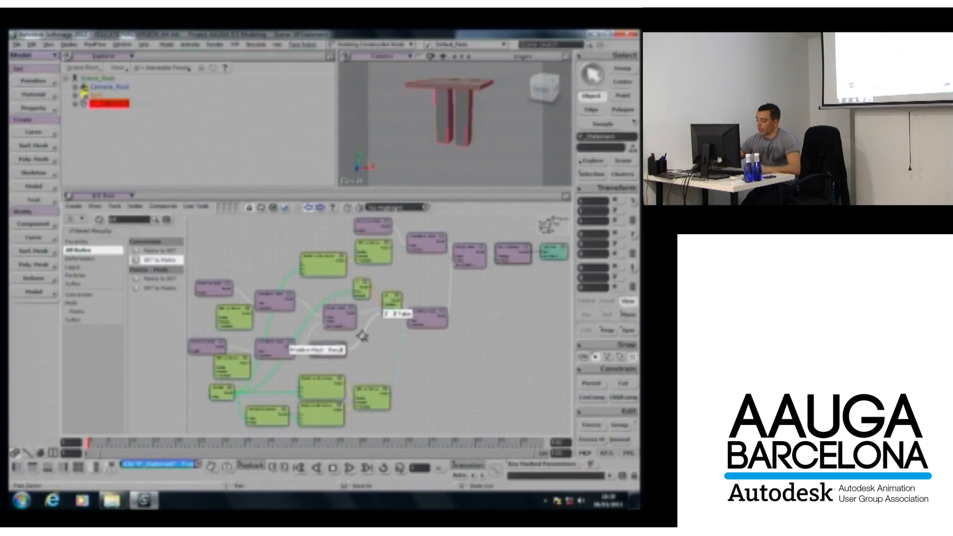
Examine how the scalar value, the greater-than comparison and the If node choose between the merged topology and the primitive mesh.
scroll(386, 308, up, 3)
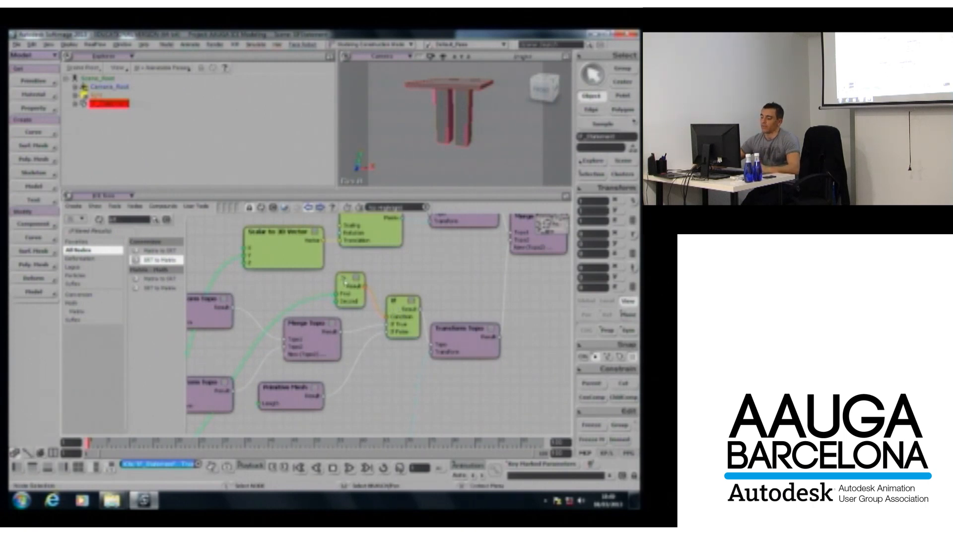
middle_drag(254, 346, 412, 289)
middle_drag(343, 309, 322, 255)
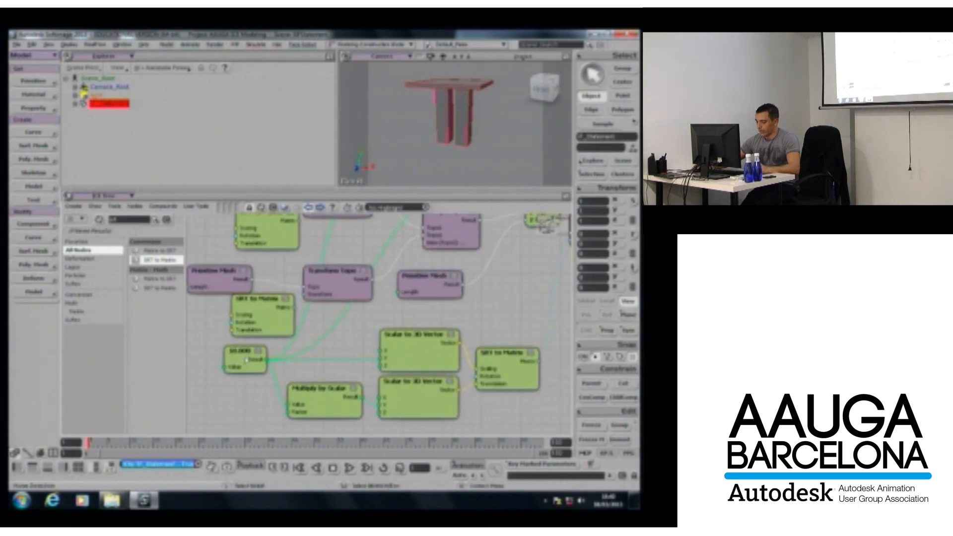
drag(241, 352, 215, 367)
double_click(216, 367)
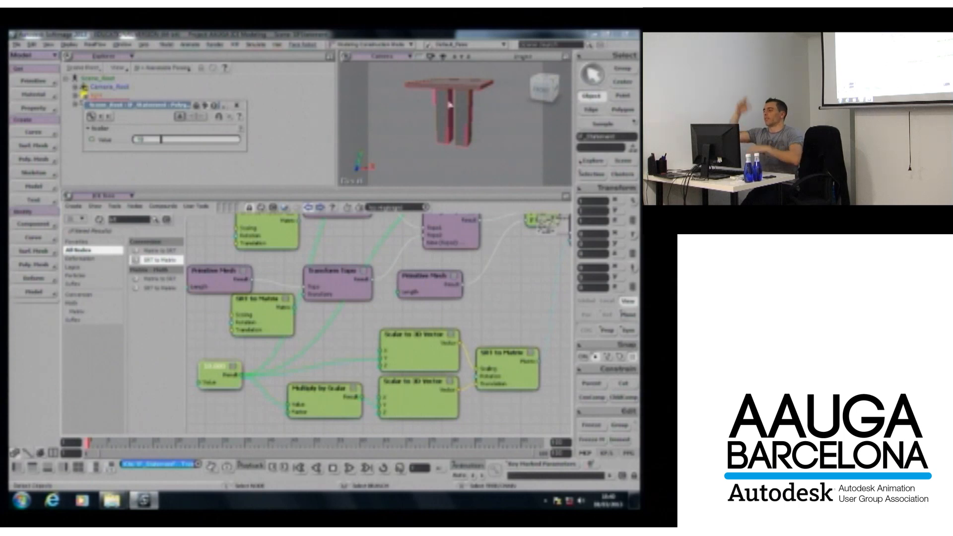
middle_drag(472, 254, 440, 326)
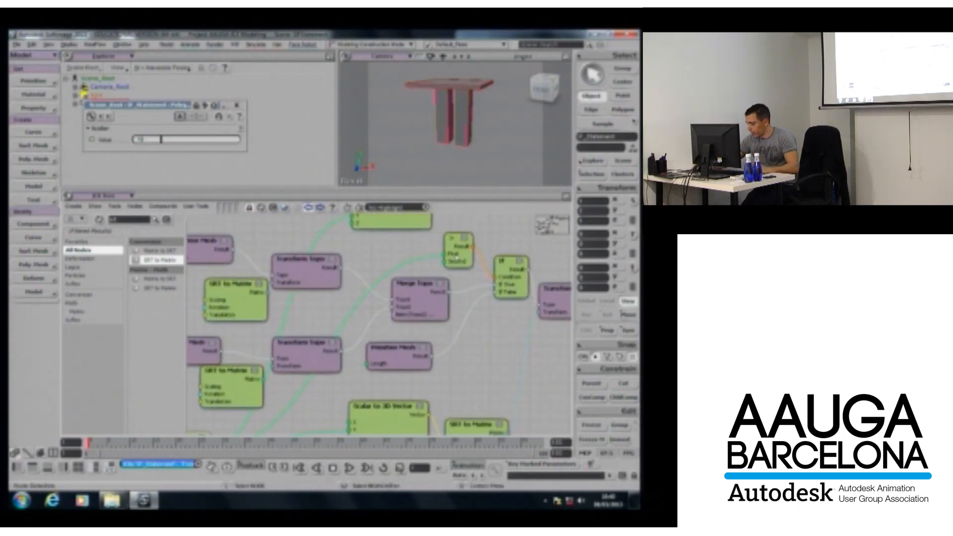
double_click(456, 257)
click(237, 106)
middle_drag(322, 316, 440, 230)
Lower the shared scalar node's value to about 8.4 to test how the table responds.
double_click(304, 353)
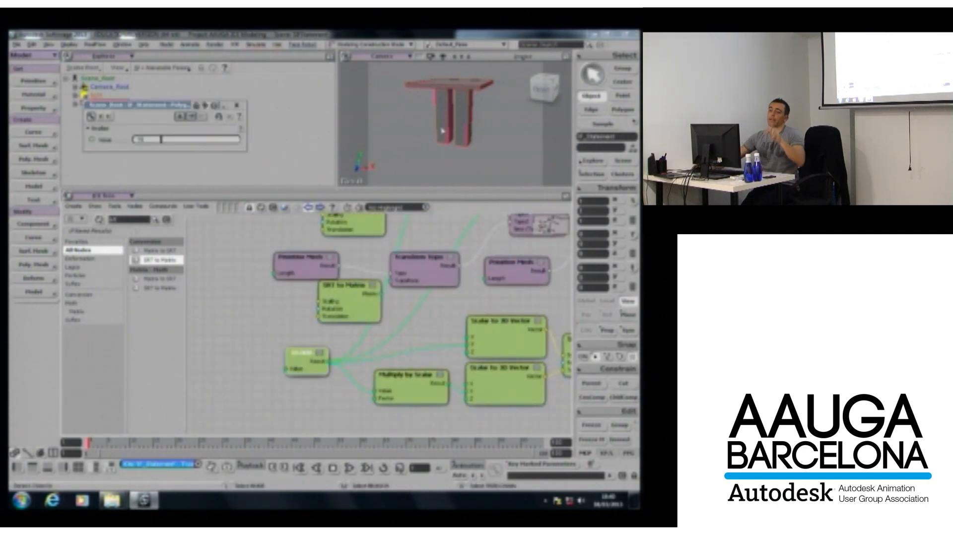
mouse_move(241, 141)
mouse_down()
mouse_move(209, 141)
mouse_move(236, 142)
mouse_up()
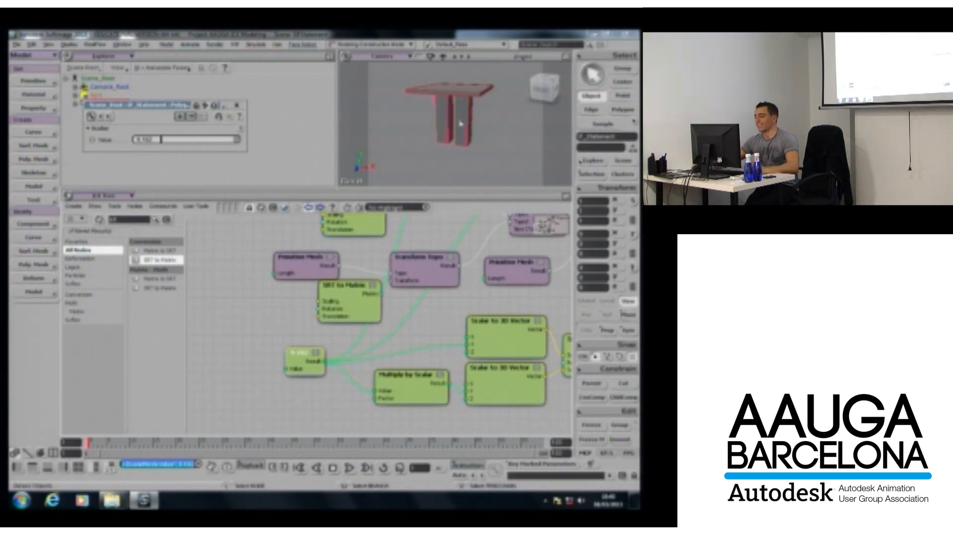
mouse_move(232, 143)
mouse_down()
mouse_move(210, 145)
mouse_move(229, 139)
mouse_up()
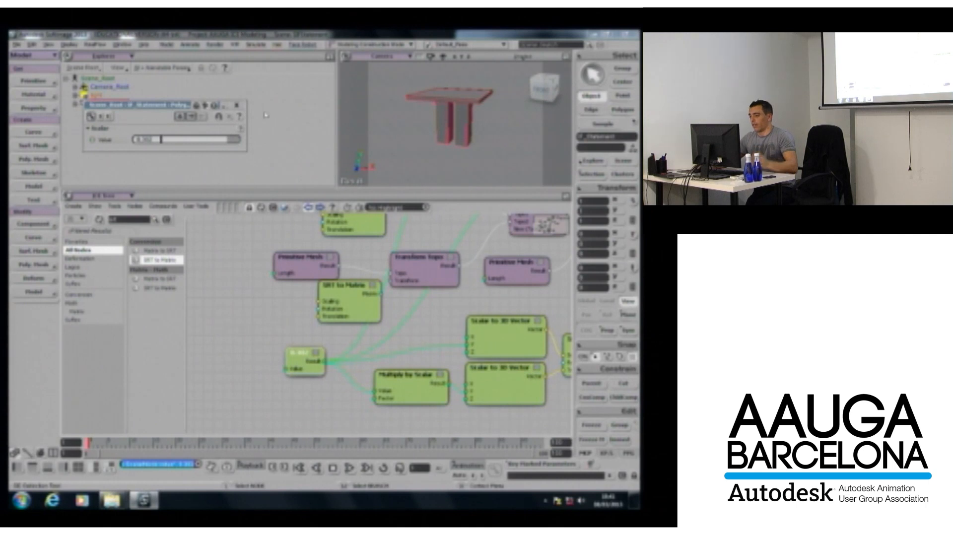
click(237, 105)
Hide the IF_Statement object and create an empty polygon mesh.
key(a)
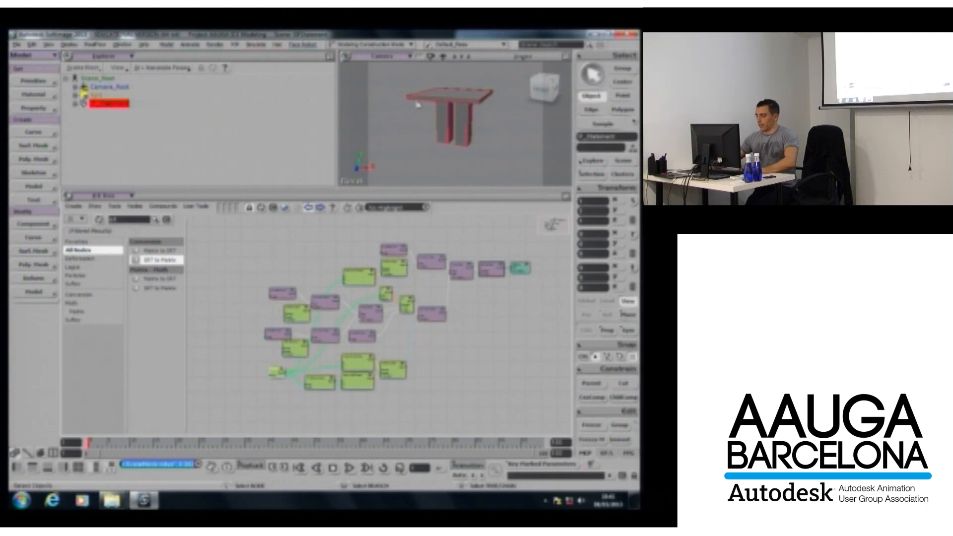
key(Delete)
click(34, 81)
mouse_move(85, 99)
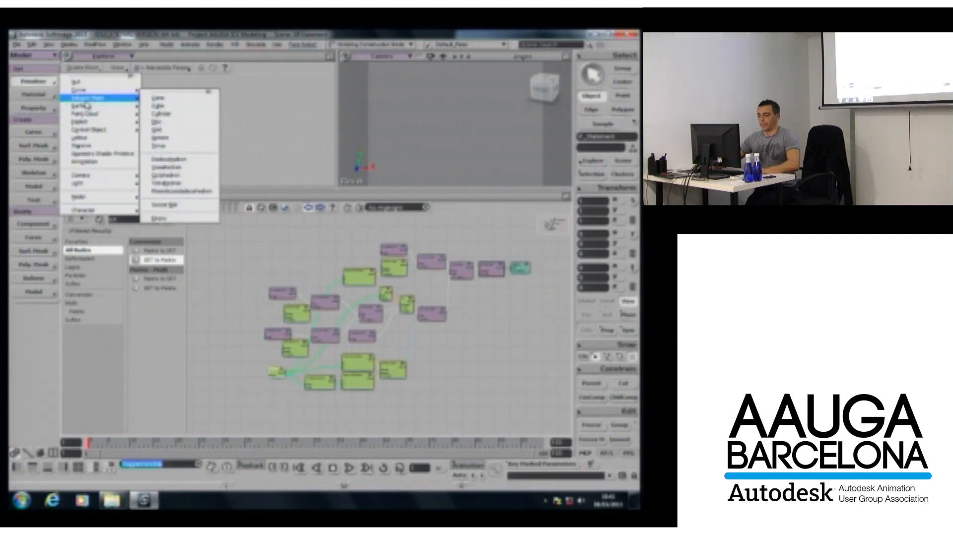
click(159, 218)
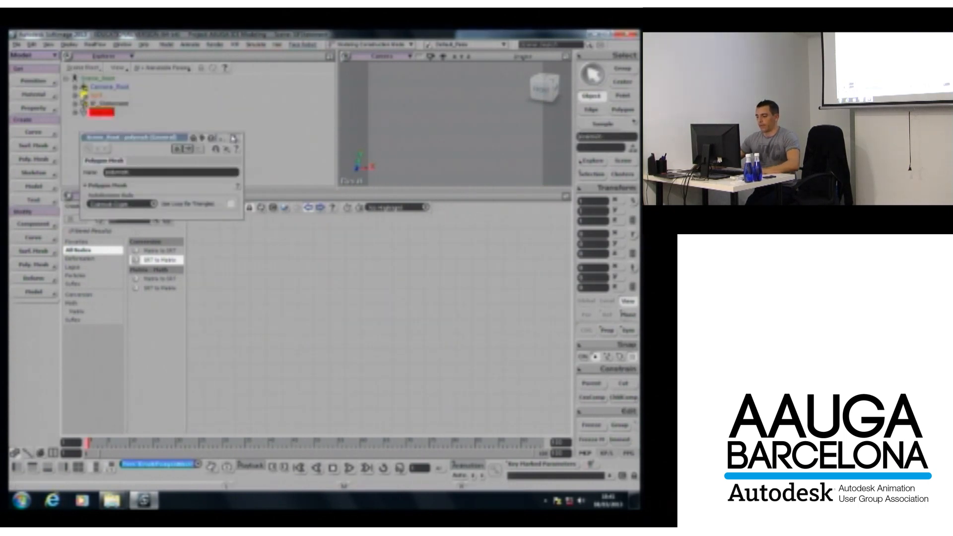
click(234, 138)
Create an ICE tree on the empty polygon mesh and add a Primitive Mesh node to it.
click(73, 206)
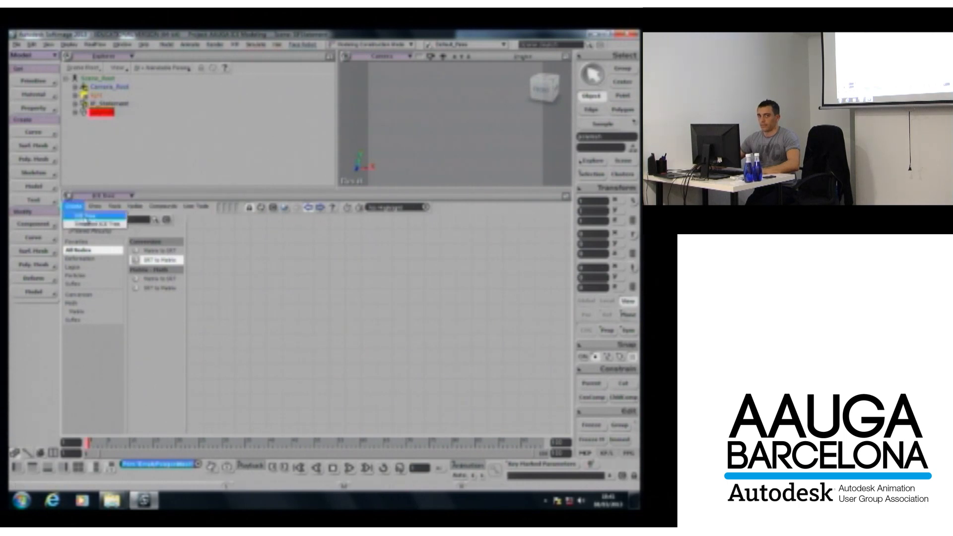
click(88, 216)
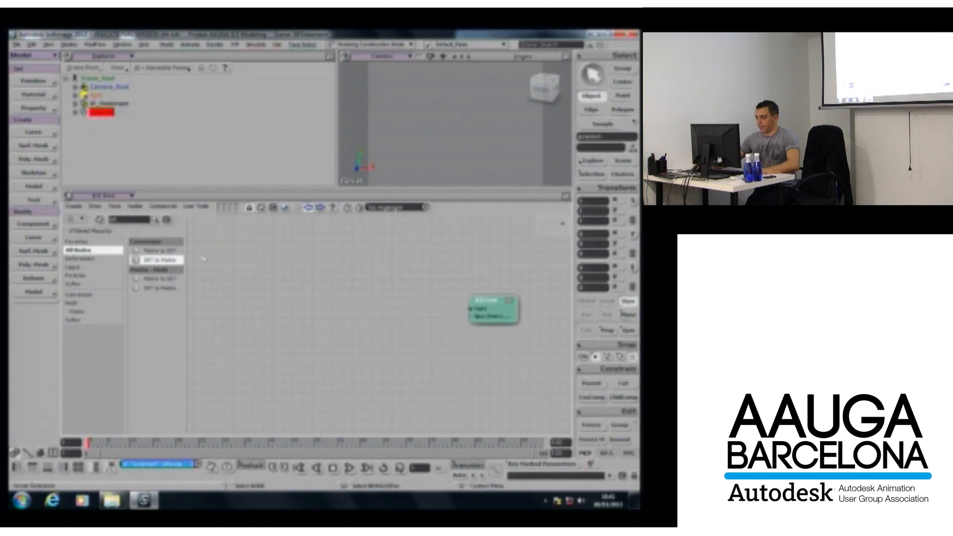
double_click(121, 220)
text(prim)
drag(169, 254, 260, 258)
Add a Set Topology node, connect it to the ICETree port, and feed the Primitive Mesh result into its Topology input.
double_click(138, 221)
text(set topo)
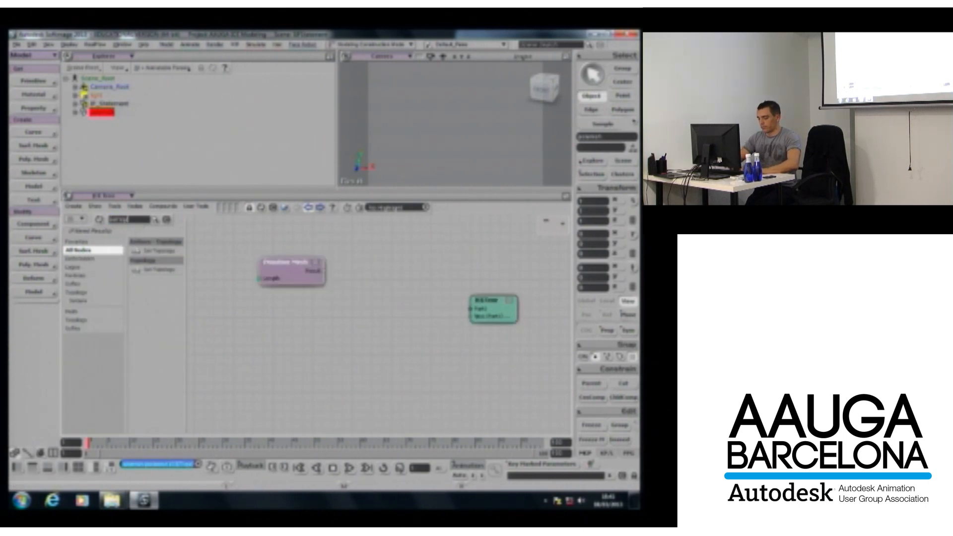
drag(158, 251, 470, 308)
drag(323, 272, 374, 314)
Set the Primitive Mesh node's primitive type to Cube, then auto-arrange the nodes and inspect the cube.
double_click(290, 263)
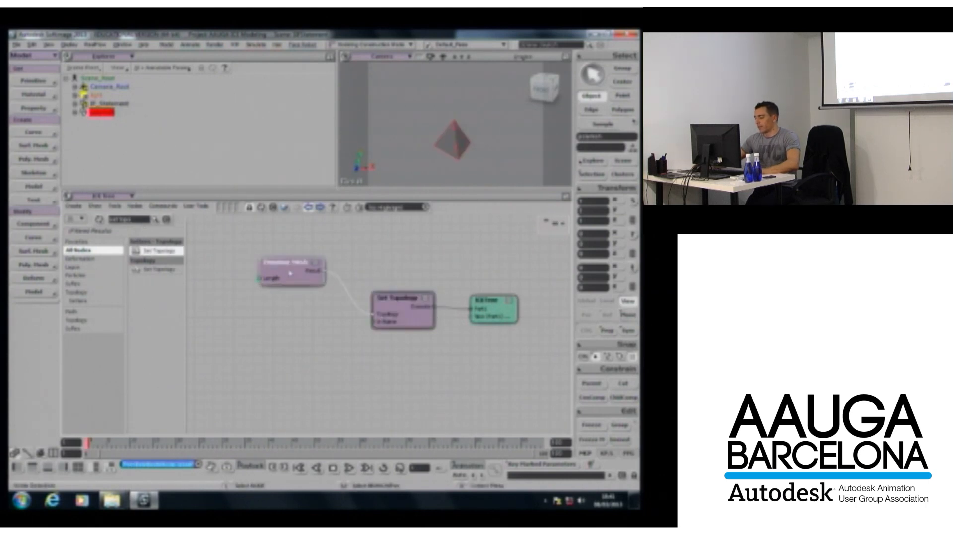
click(164, 155)
click(168, 164)
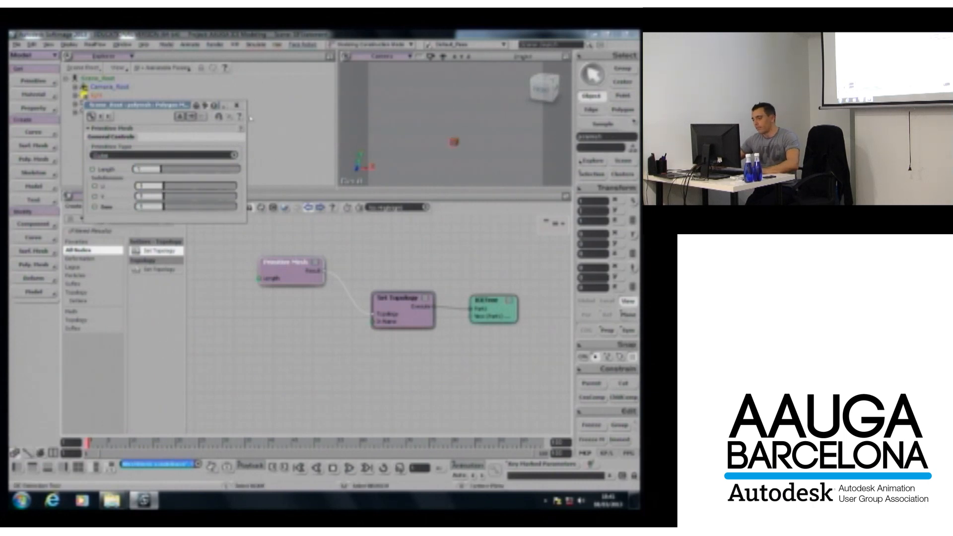
click(237, 105)
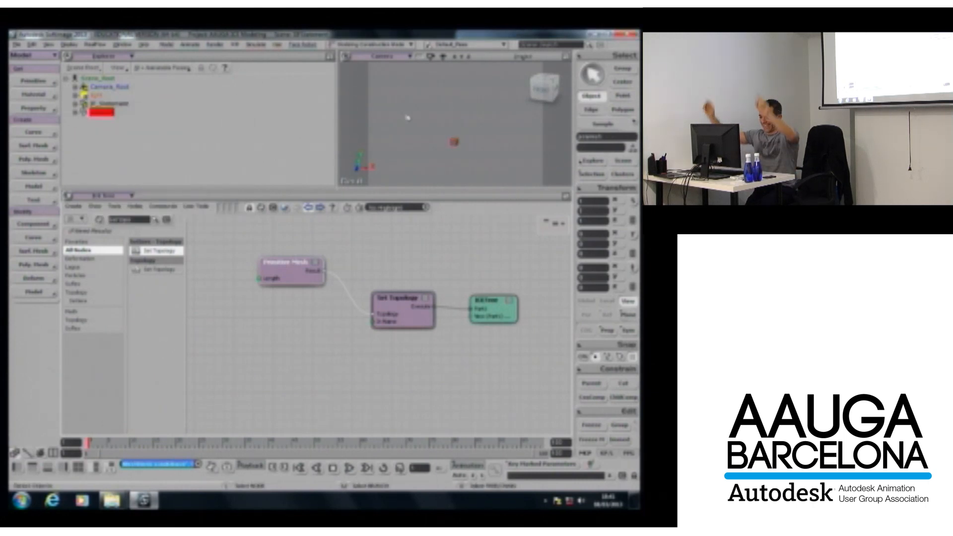
key(r)
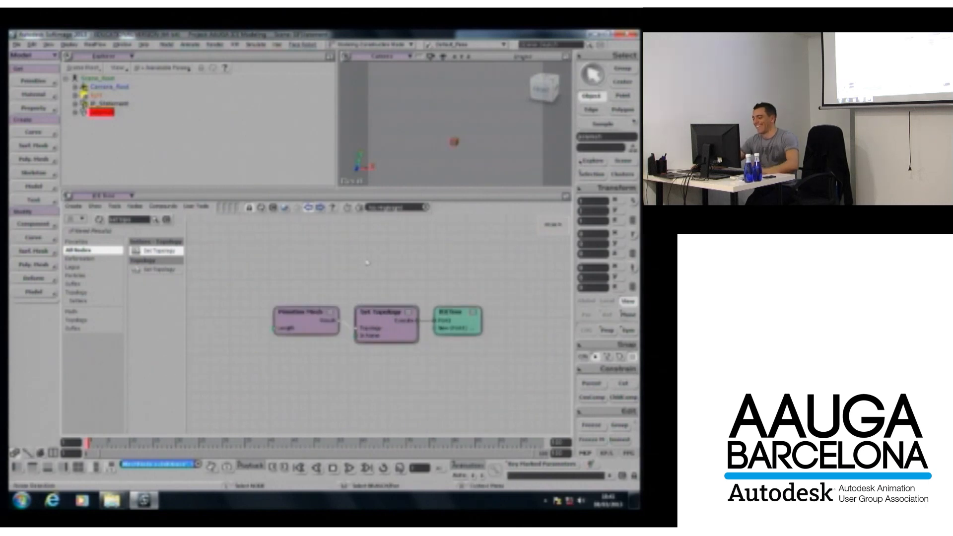
key(s)
right_drag(457, 131, 453, 141)
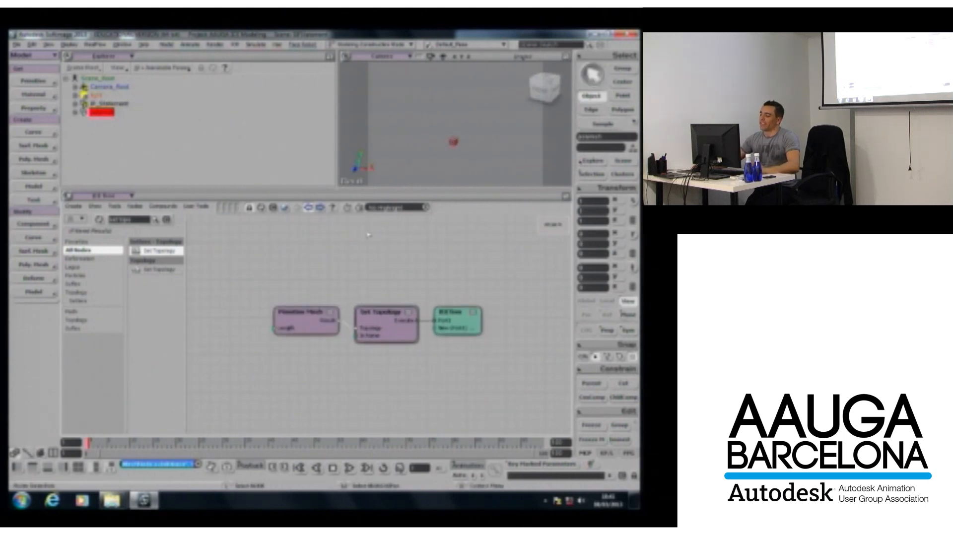